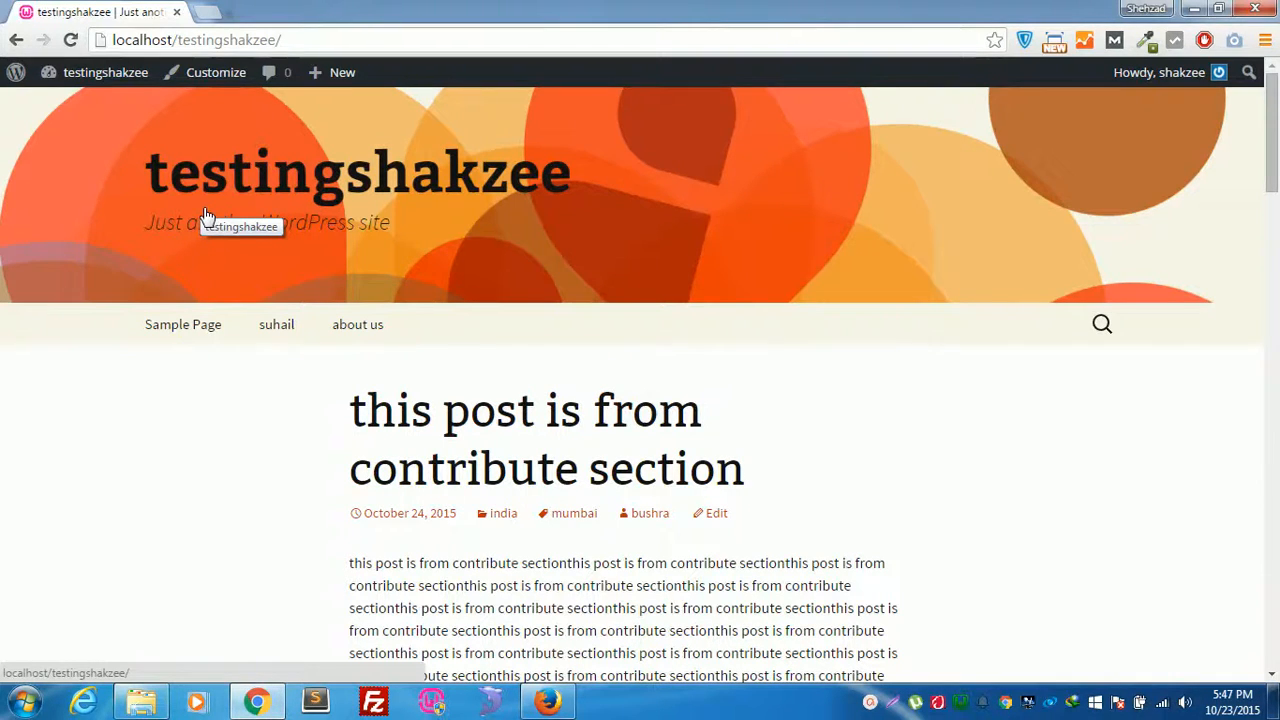
Step: View the post "this post is from contribute section" and its address, then return to the site's home page
mouse_move(102, 78)
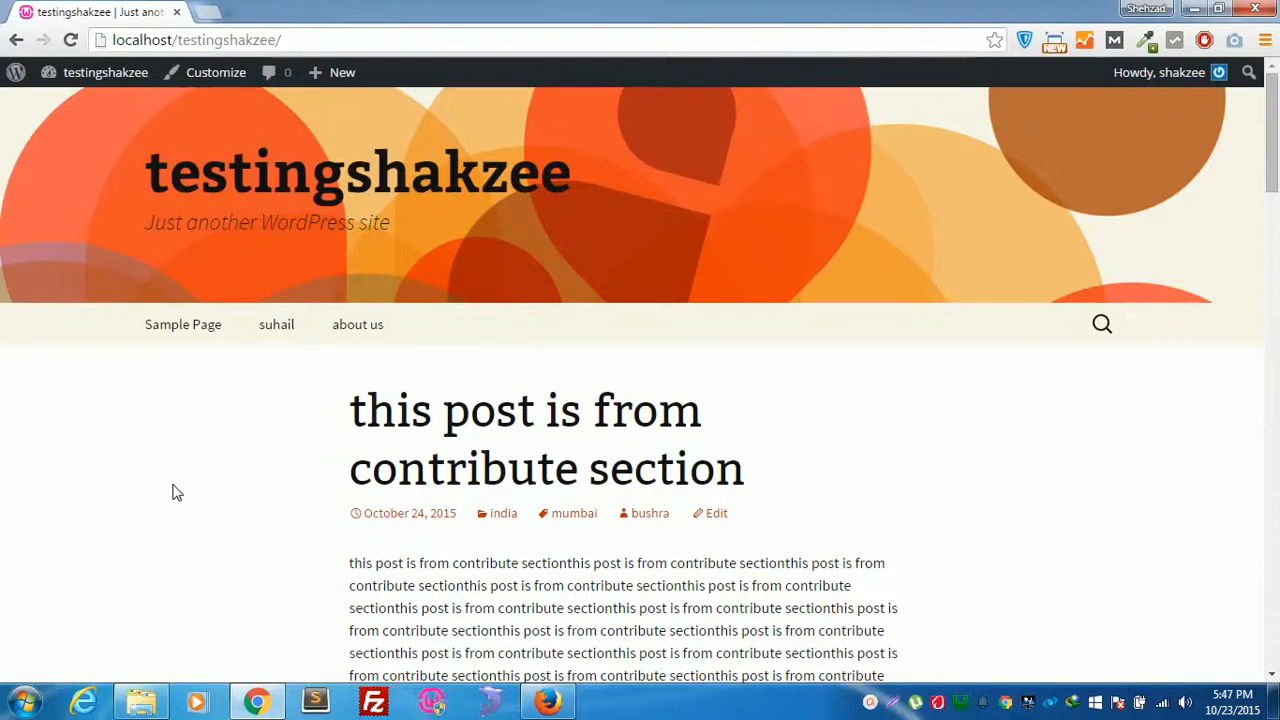
left_click_drag(141, 40, 323, 37)
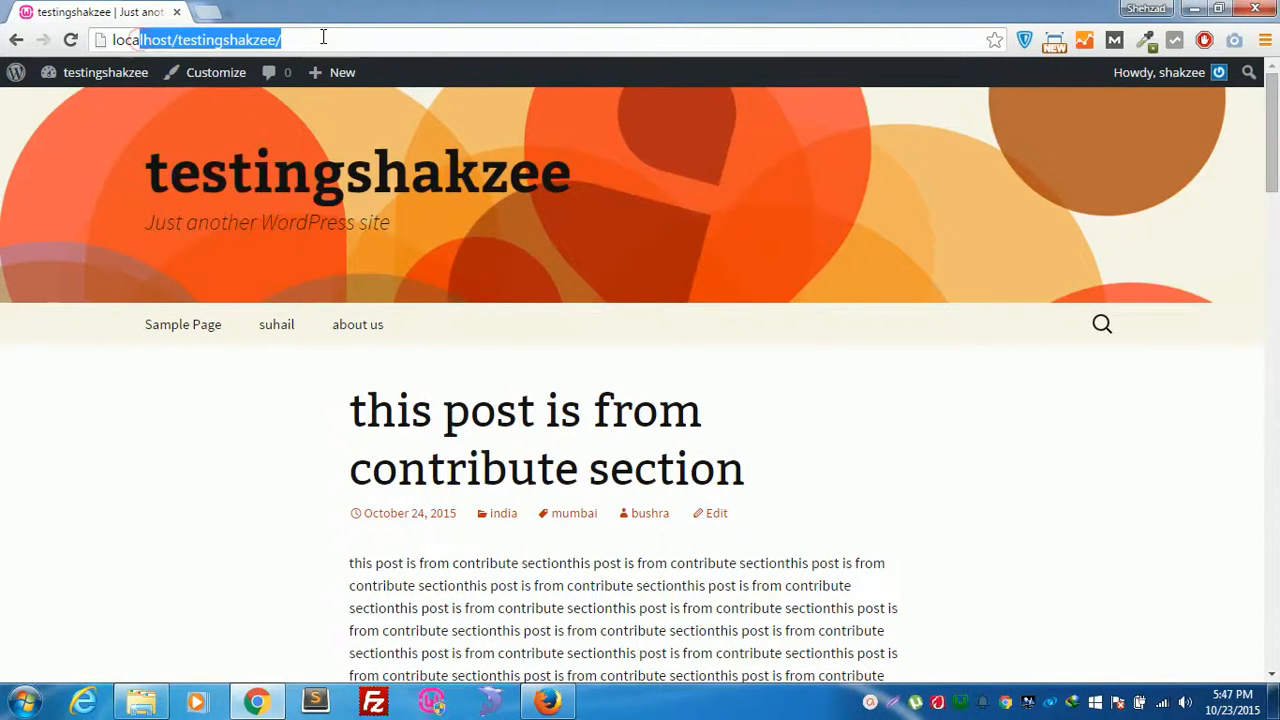
left_click(453, 420)
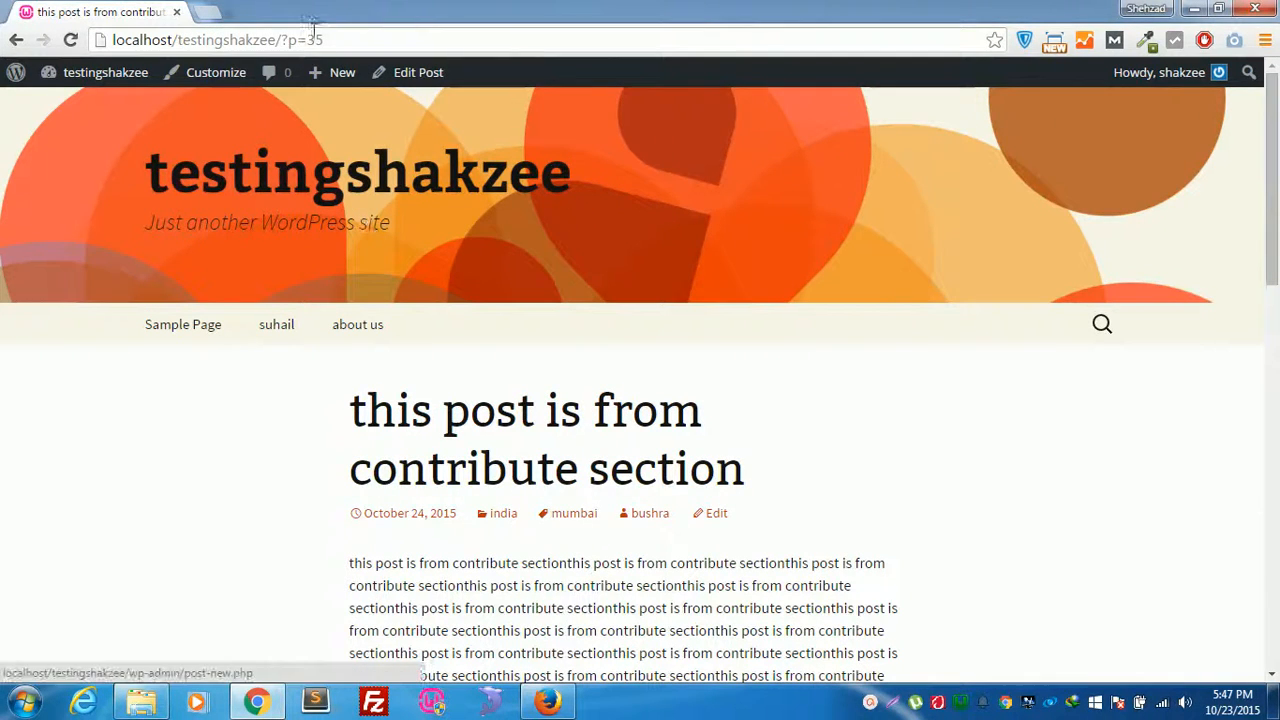
left_click_drag(288, 40, 140, 40)
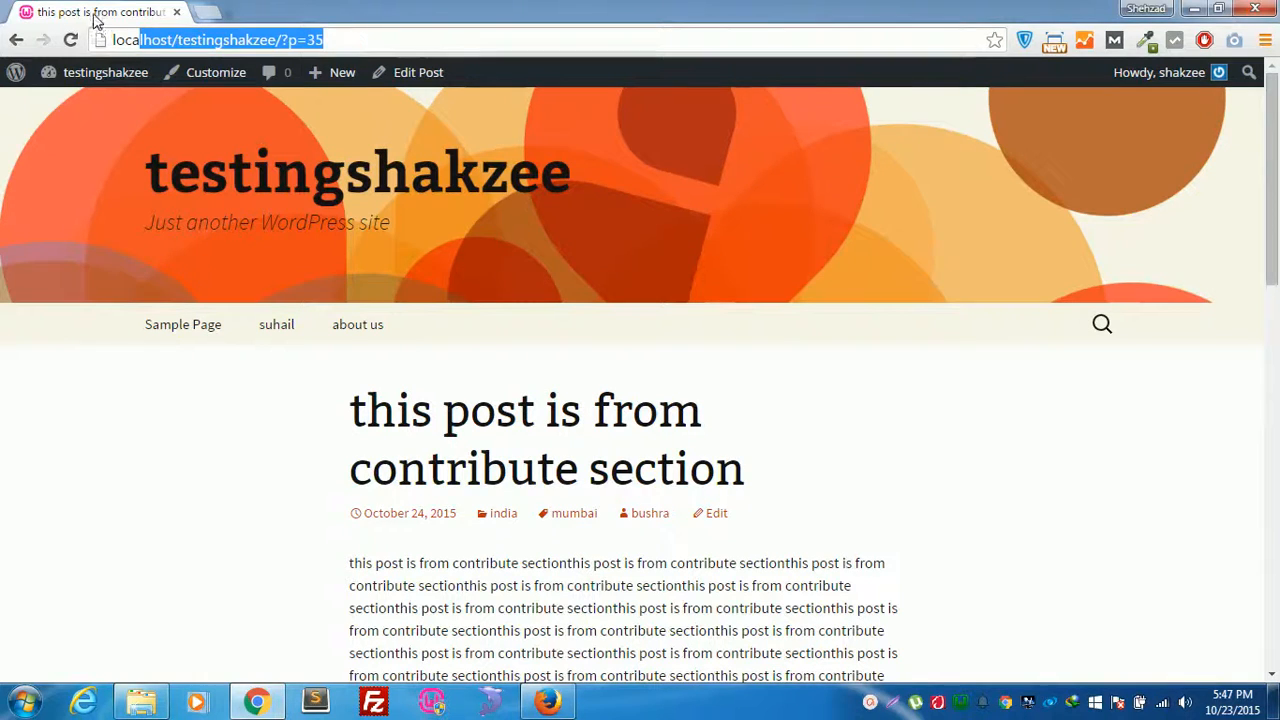
left_click(205, 162)
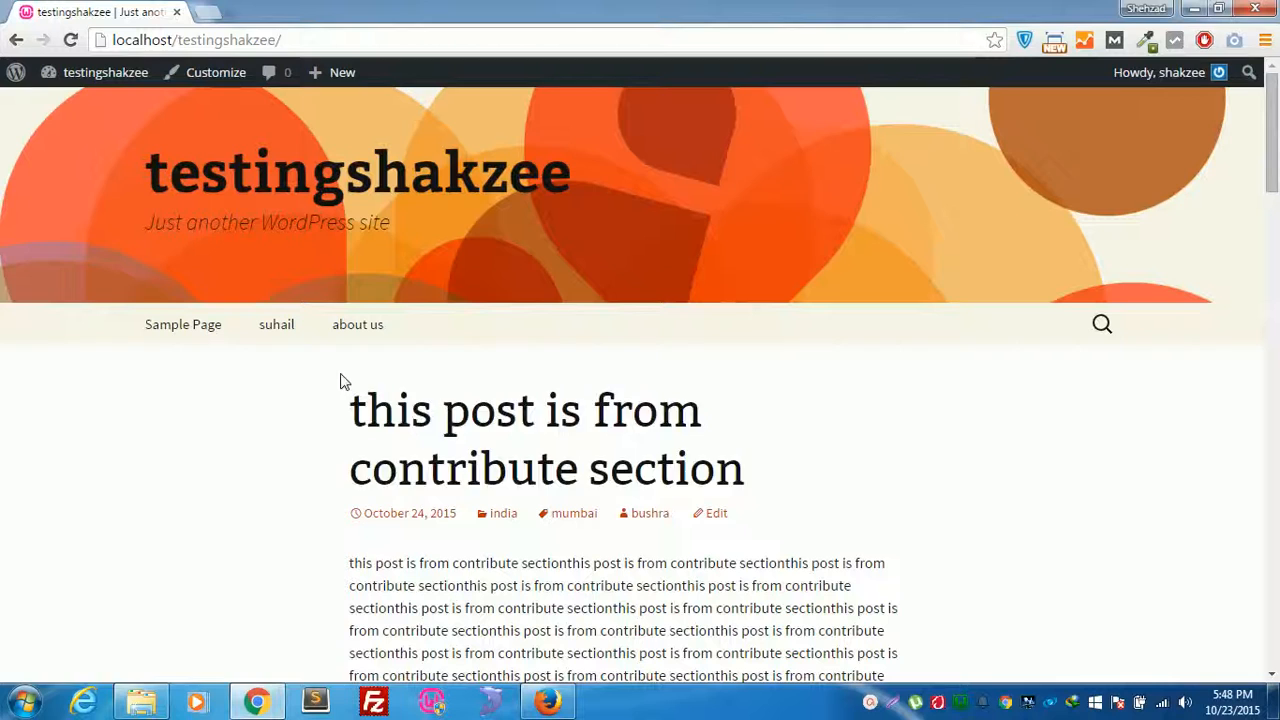
left_click(1195, 73)
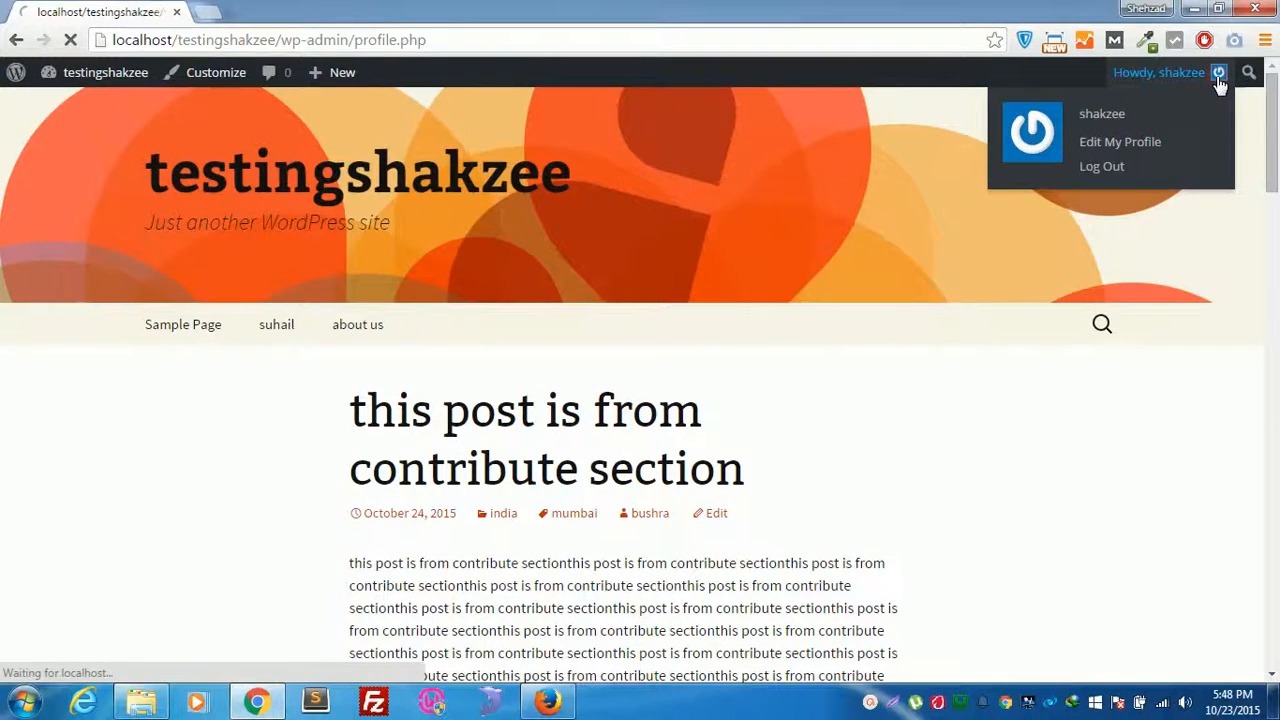
left_click(105, 72)
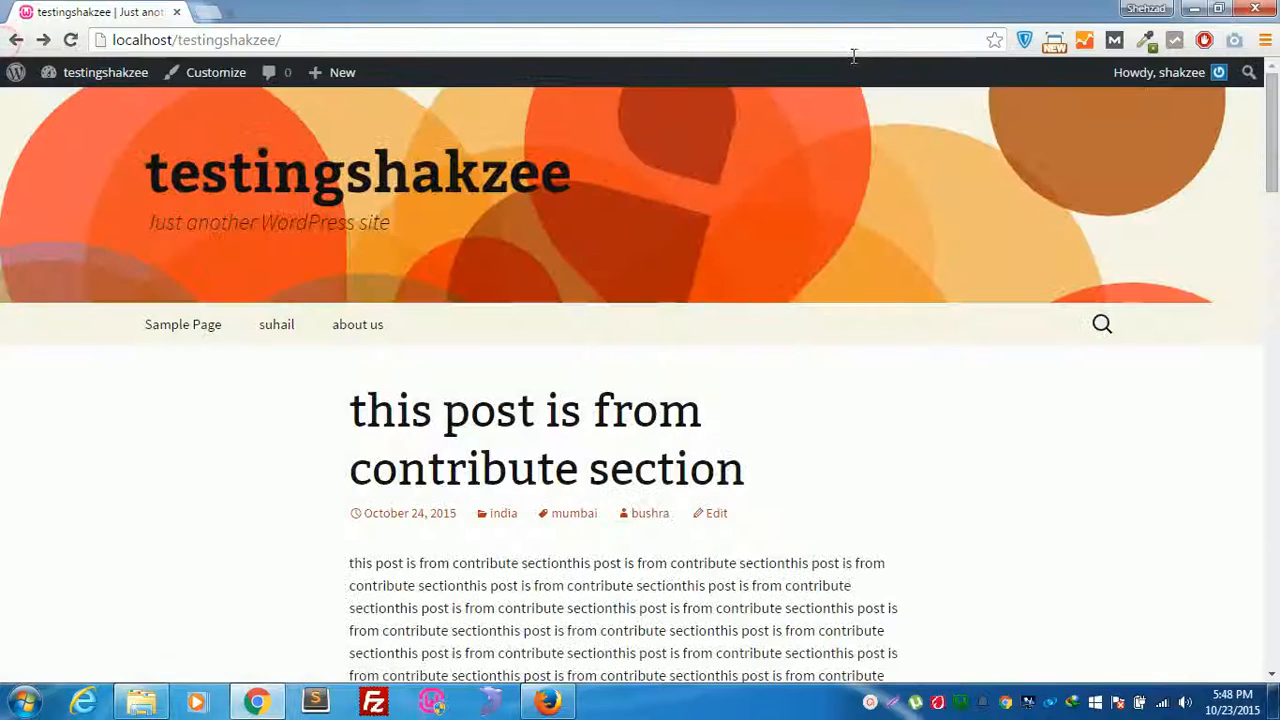
mouse_move(1215, 77)
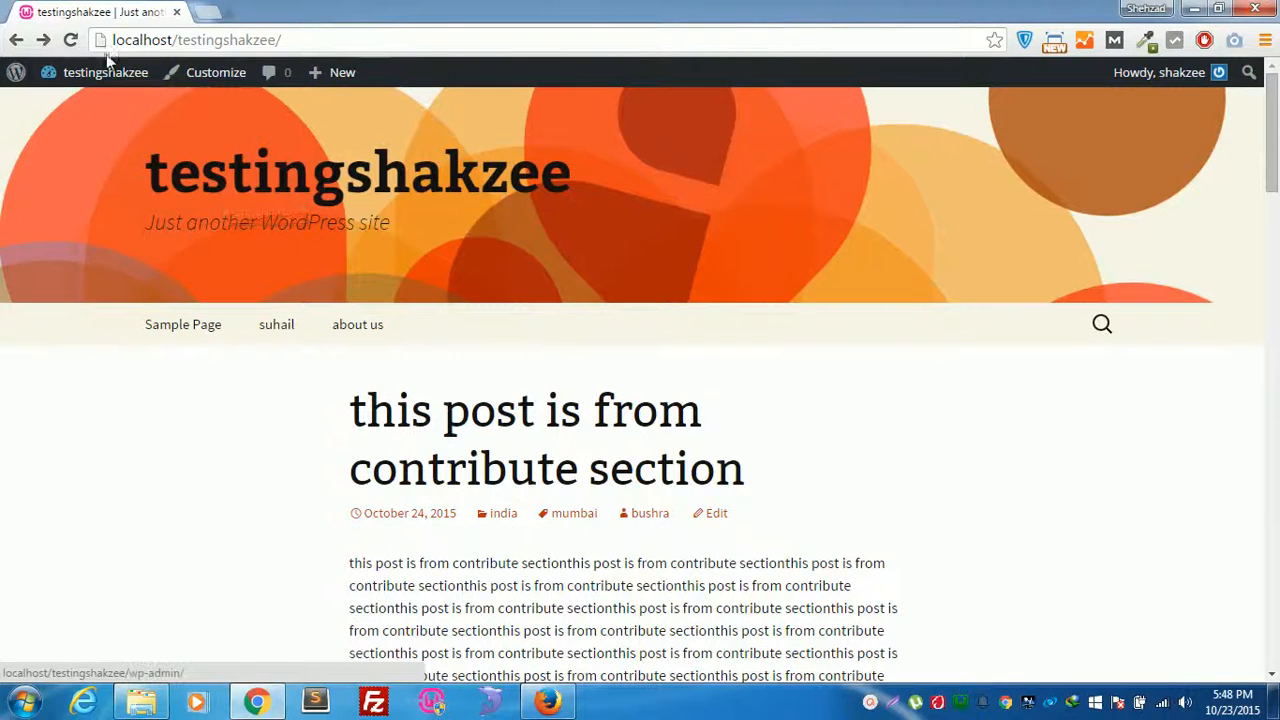
Step: Go to the site's admin dashboard and open the General settings page
mouse_move(100, 72)
left_click(66, 130)
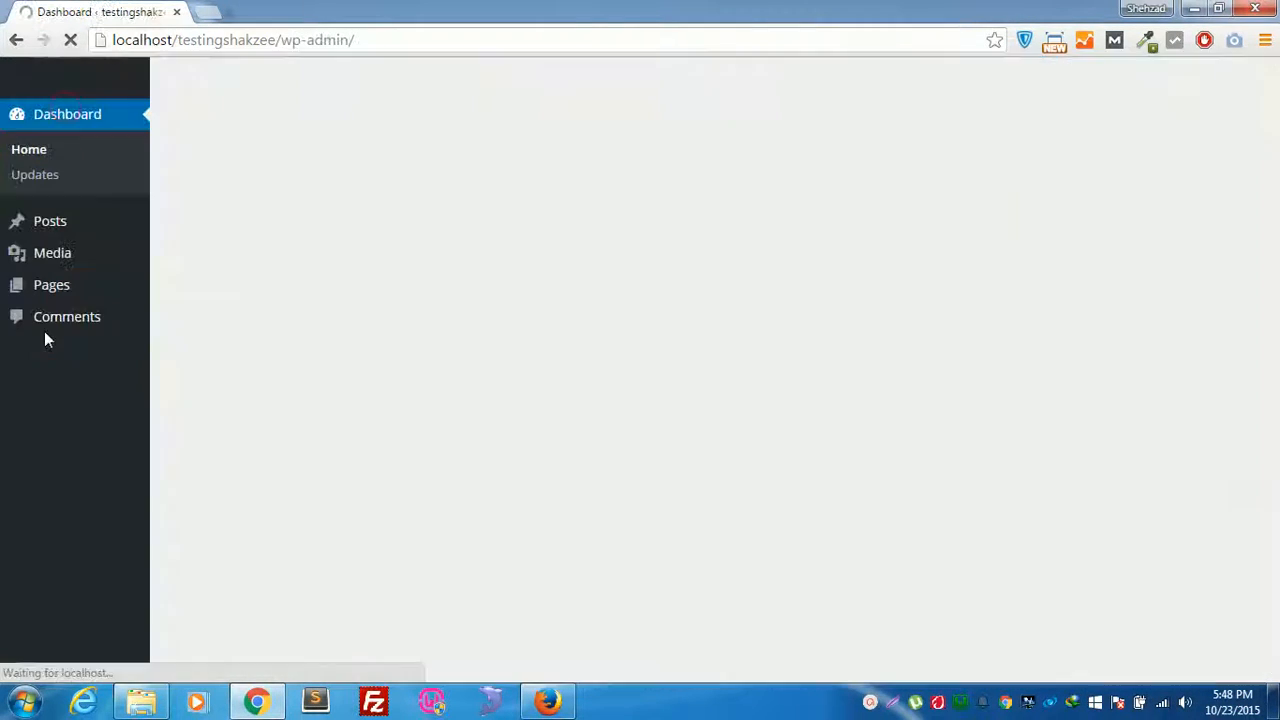
mouse_move(113, 453)
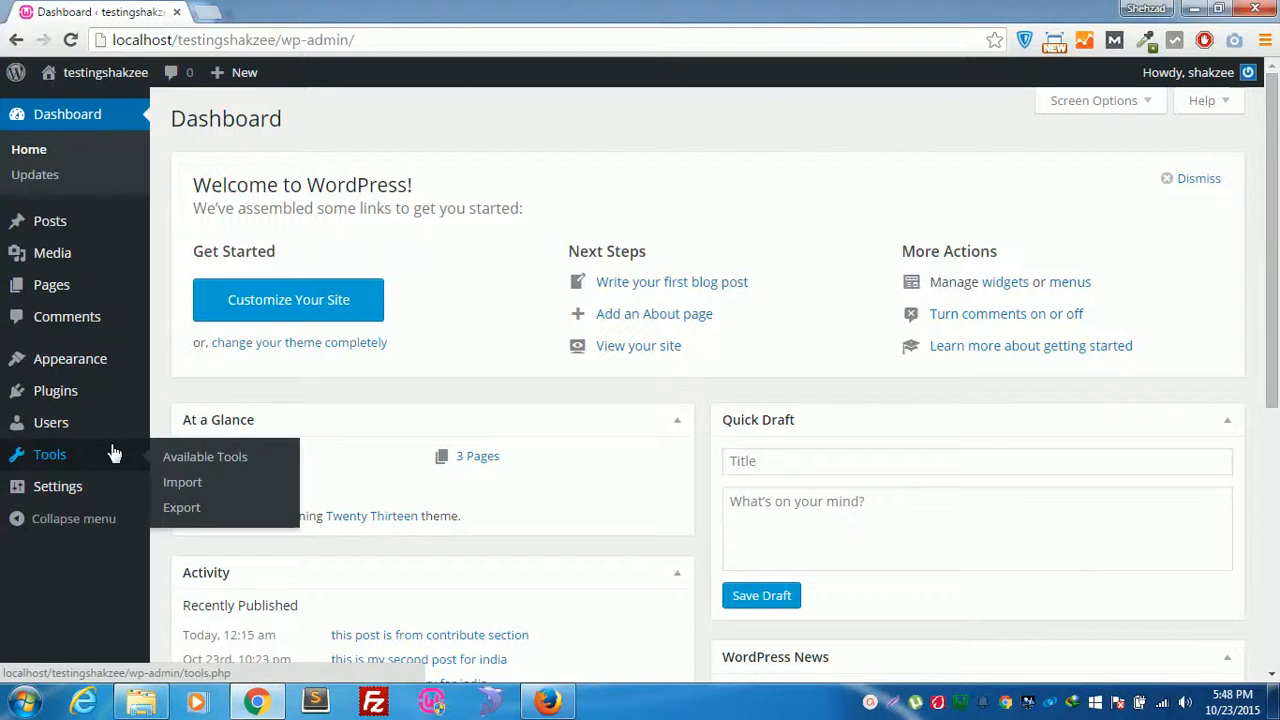
mouse_move(5, 355)
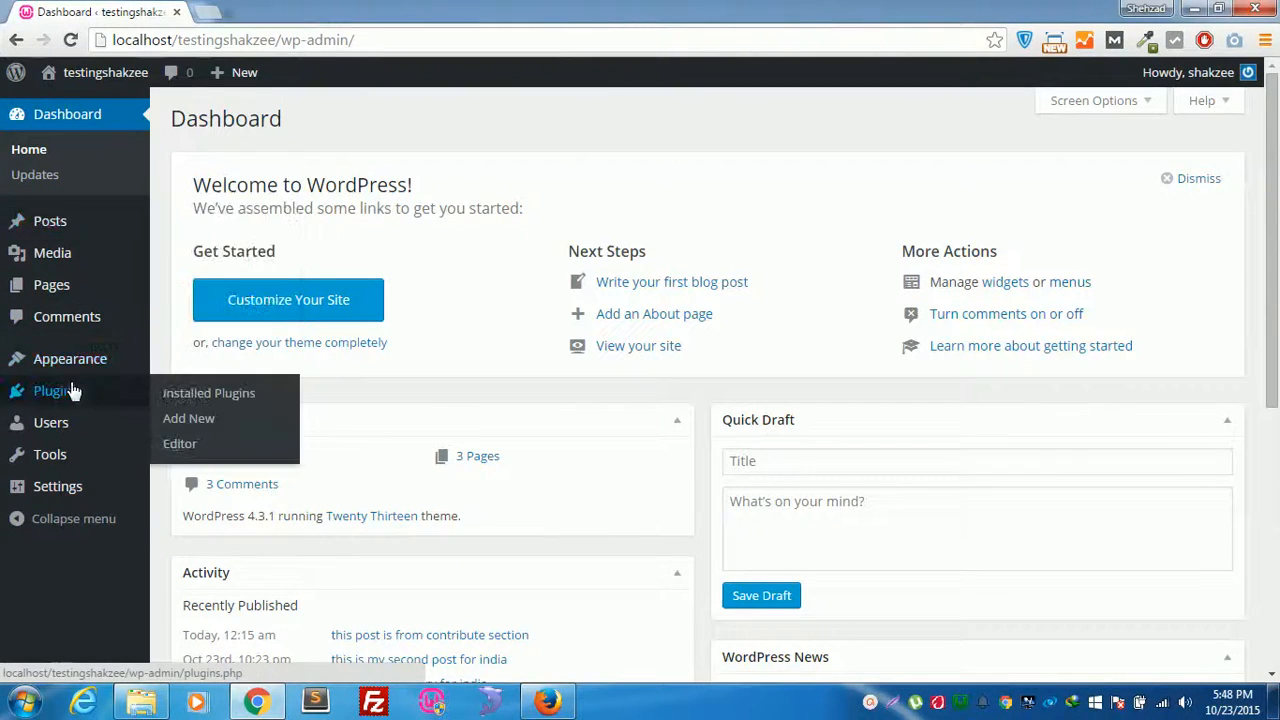
mouse_move(50, 490)
left_click(172, 488)
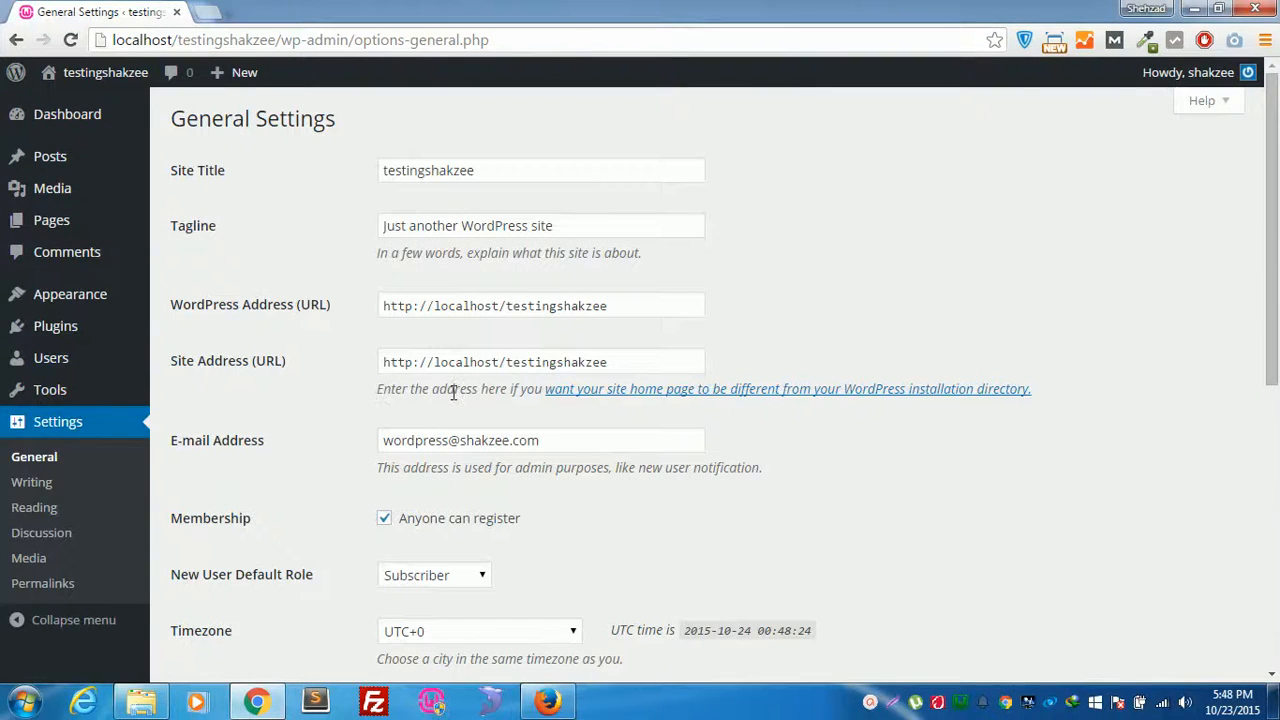
Step: Open the site's home page in a second browser tab and return to the General settings
middle_click(84, 105)
left_click(259, 10)
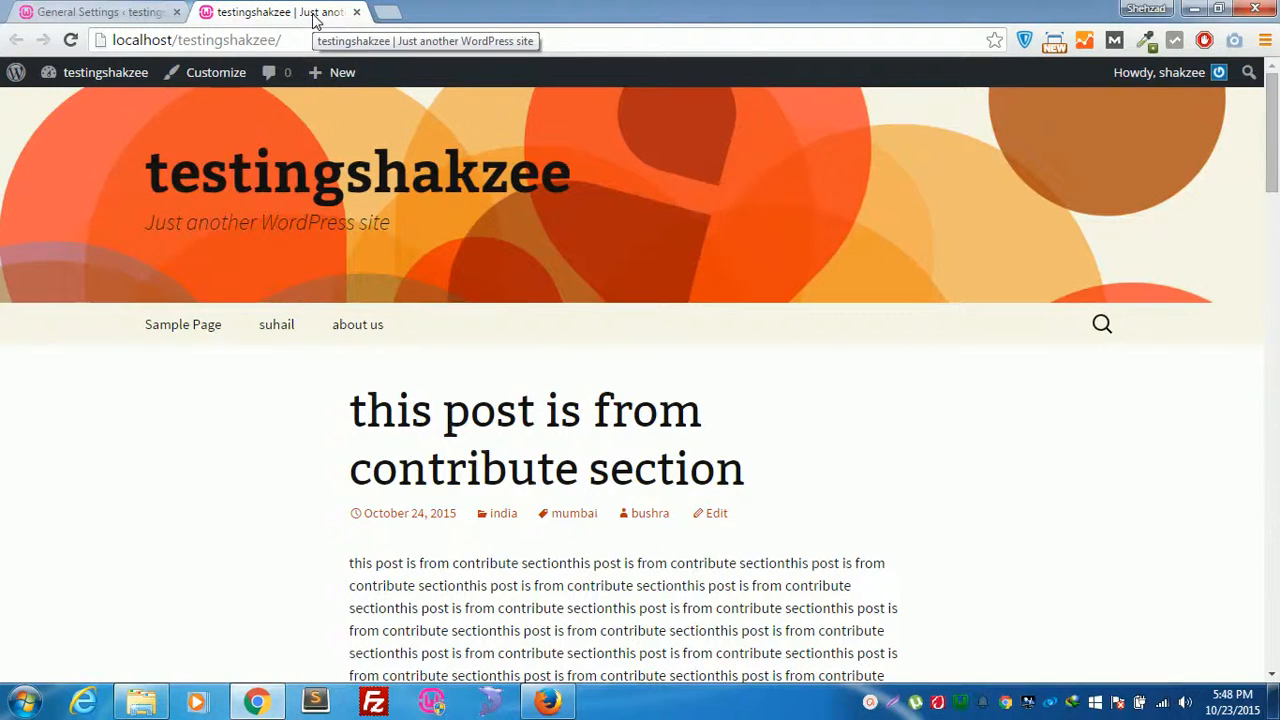
left_click(106, 10)
Step: Set the site title to "shakzee" and the tagline to "education for everyone"
left_click_drag(500, 172, 358, 174)
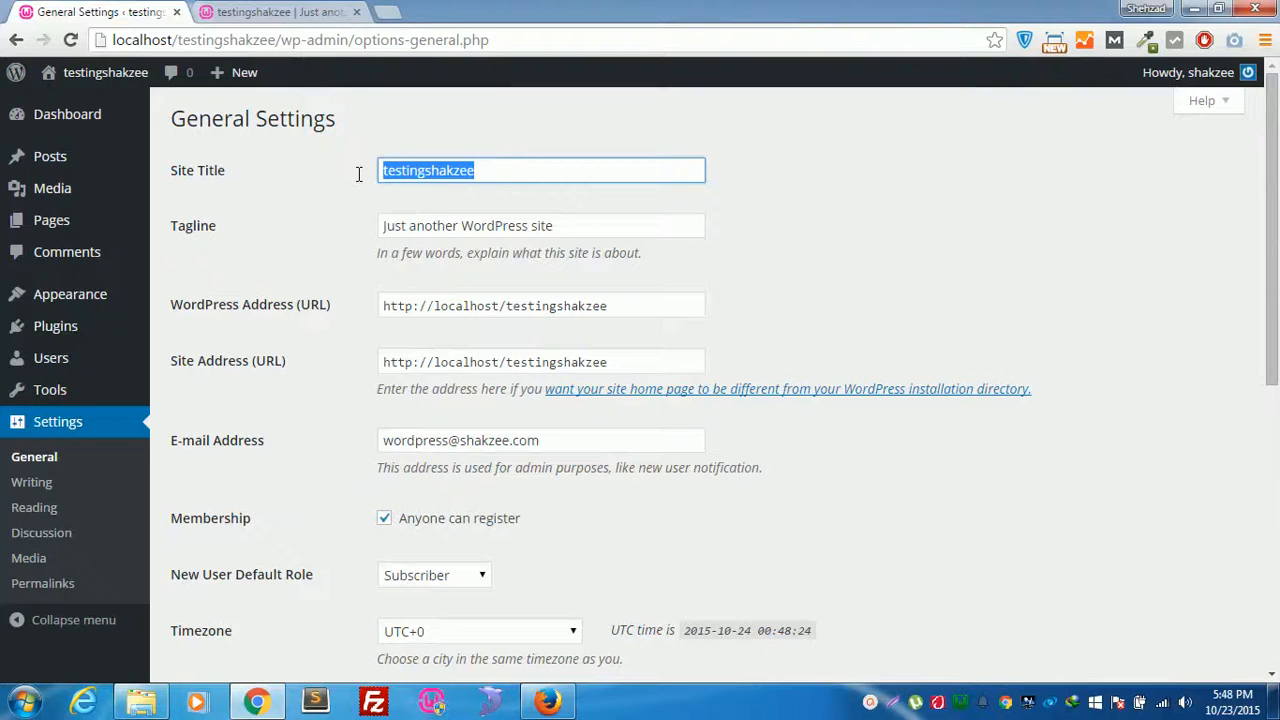
type("shakzee")
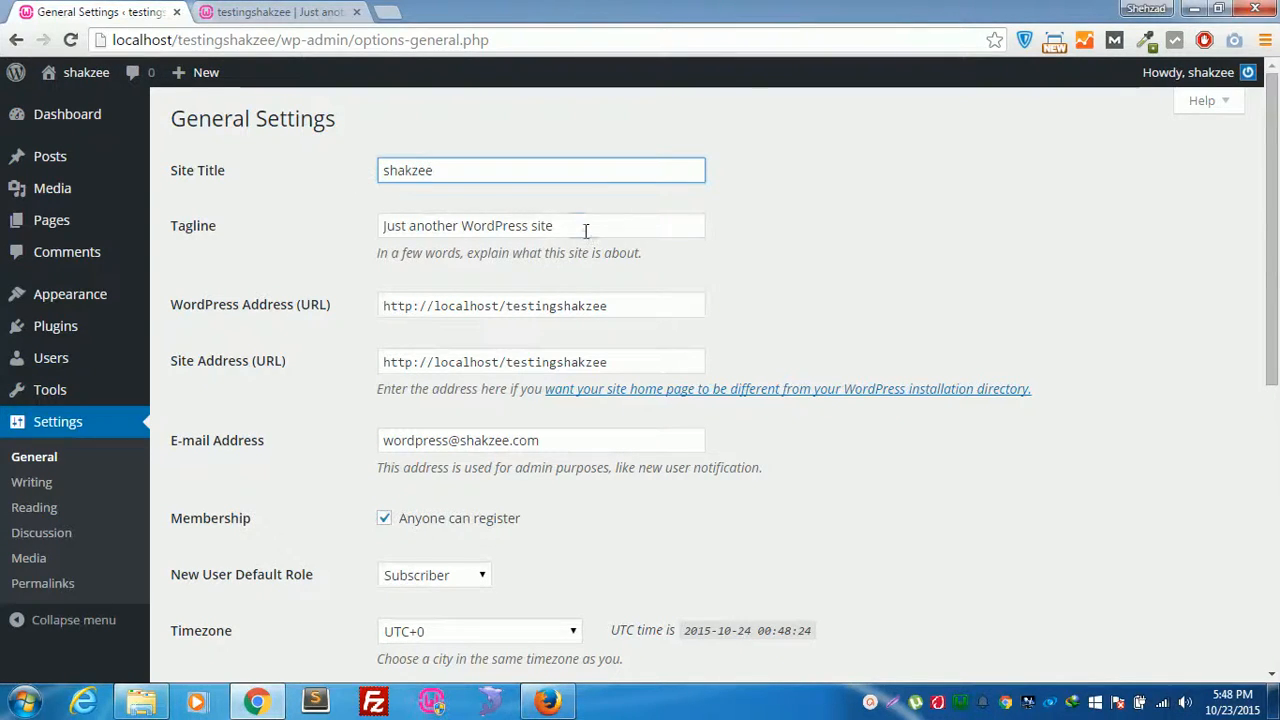
left_click_drag(586, 230, 332, 168)
type("educa")
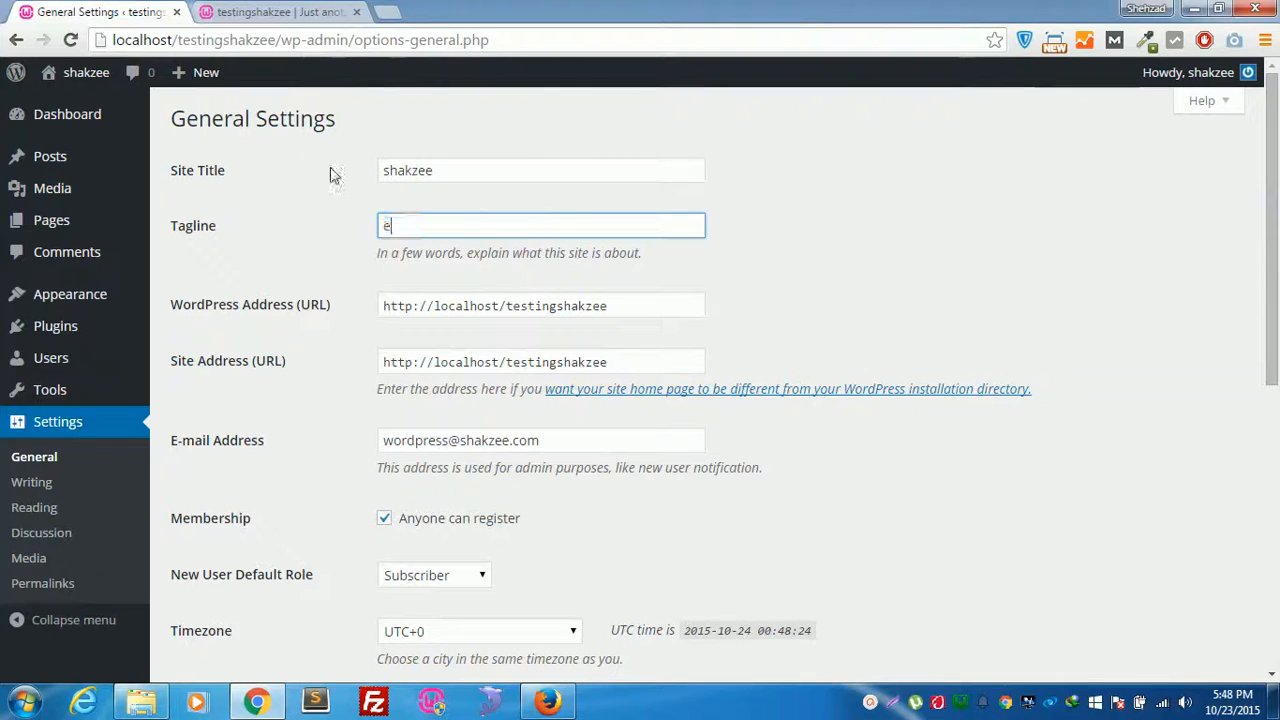
type("tion")
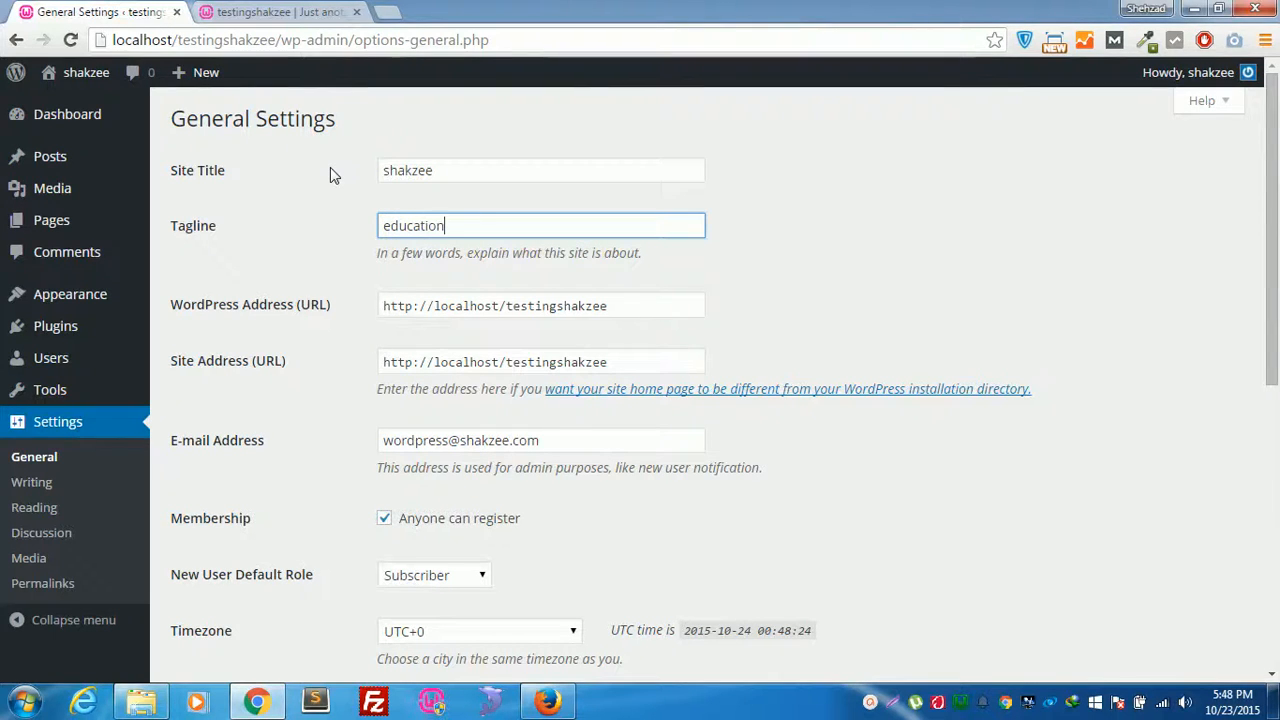
type(" for everyone")
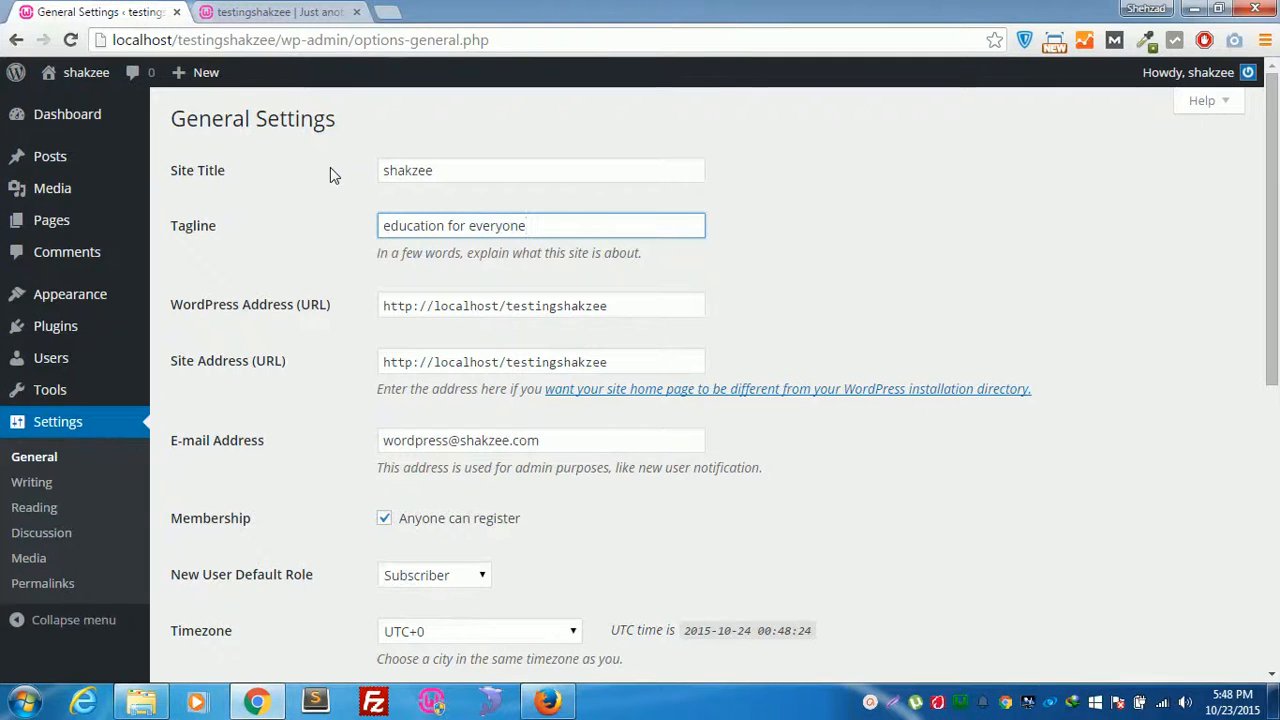
Step: Replace the tagline's first word with "programming" so that it reads "programming for everyone"
double_click(401, 225)
type("programming")
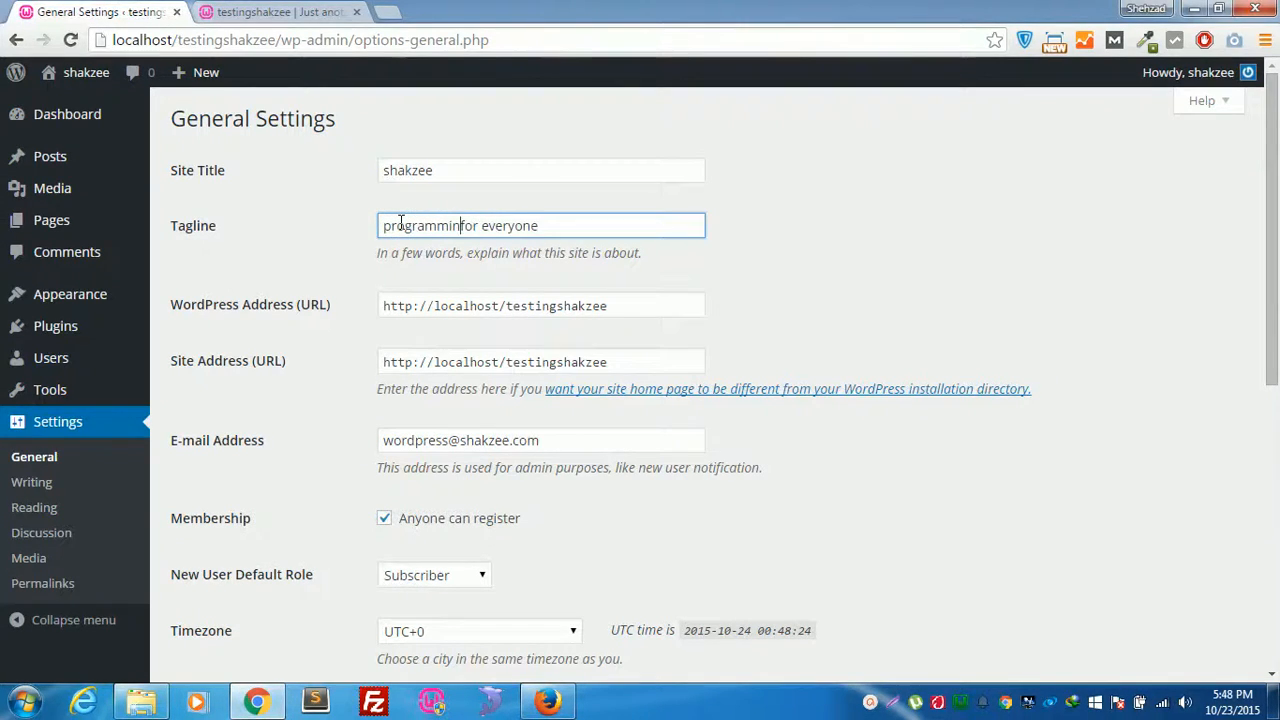
key("BackSpace")
key("BackSpace")
key("BackSpace")
key("BackSpace")
type("m9ng")
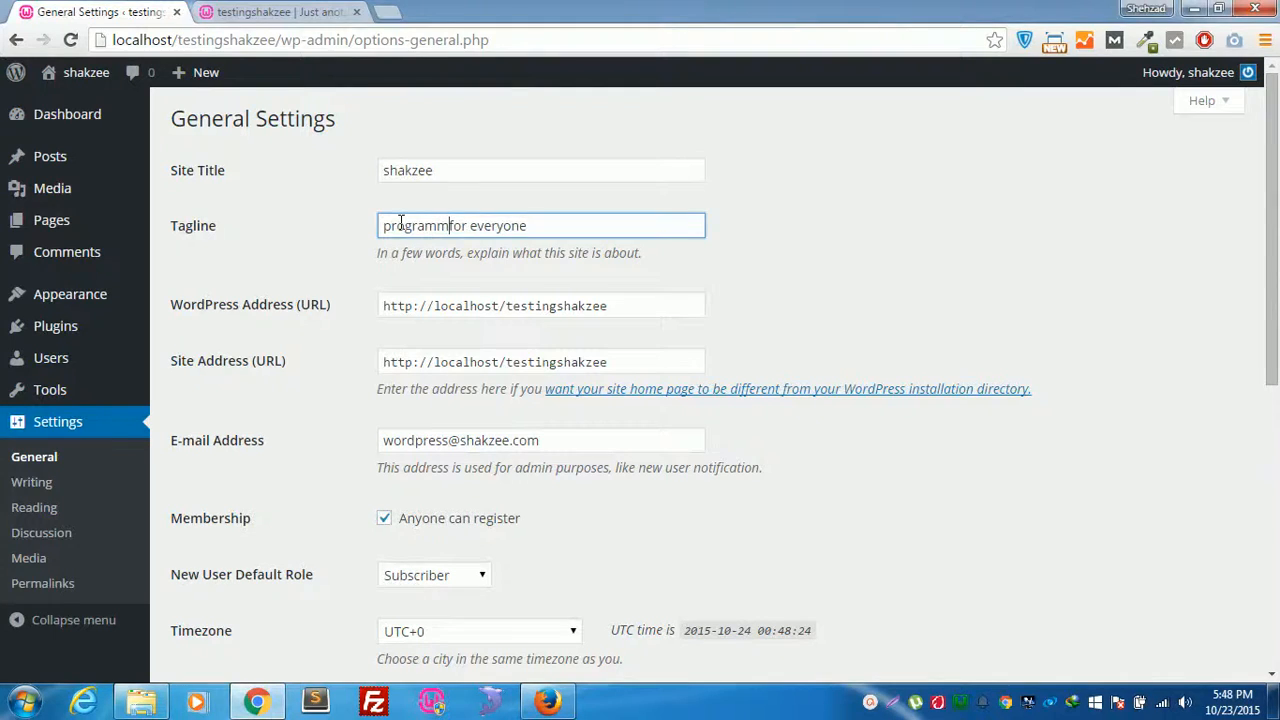
key("BackSpace")
key("BackSpace")
key("BackSpace")
key("BackSpace")
type("ing")
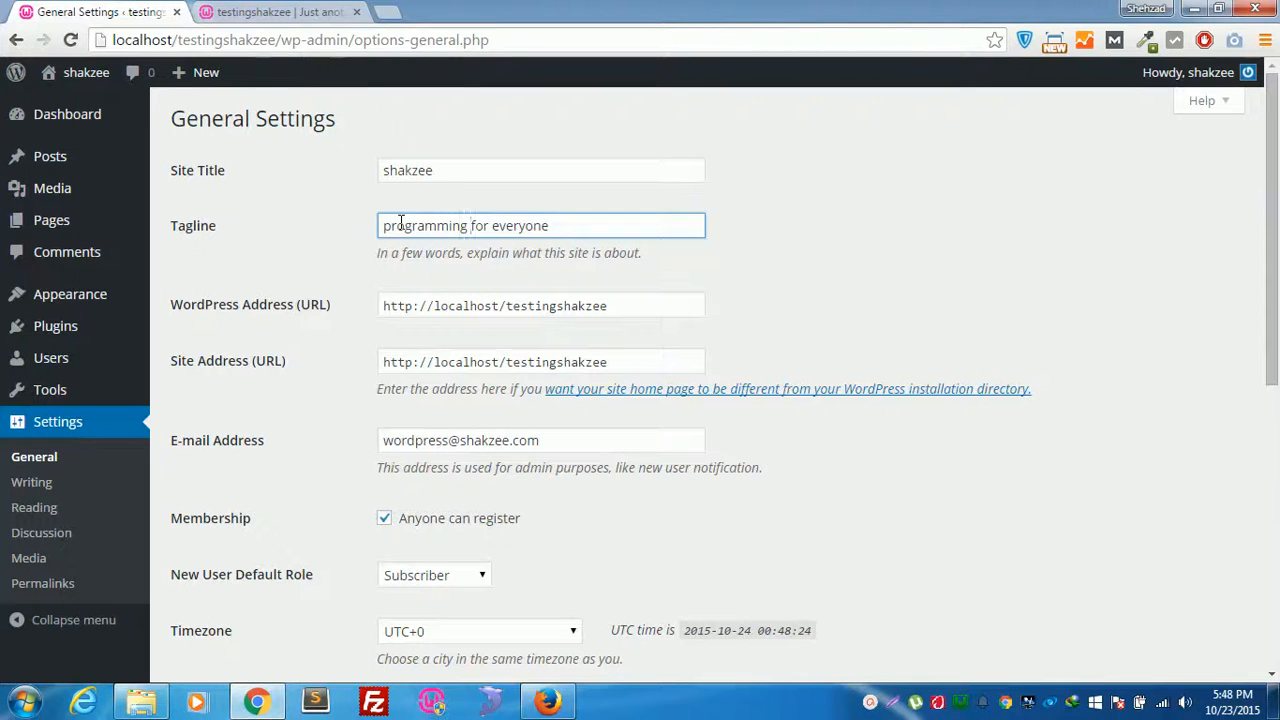
Step: Save the General settings, reload the home page to check the title and tagline, and return to the settings
scroll(320, 371, "down", 6)
left_click(215, 575)
key("ctrl+Tab")
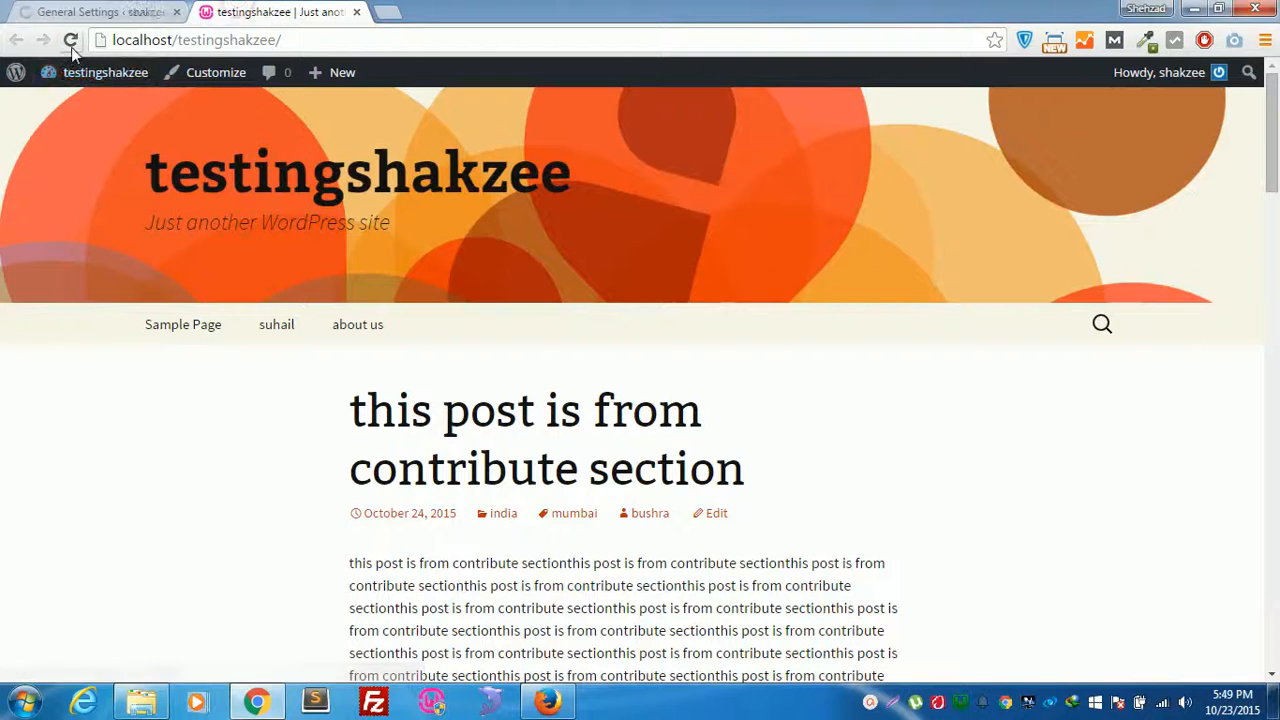
left_click(71, 45)
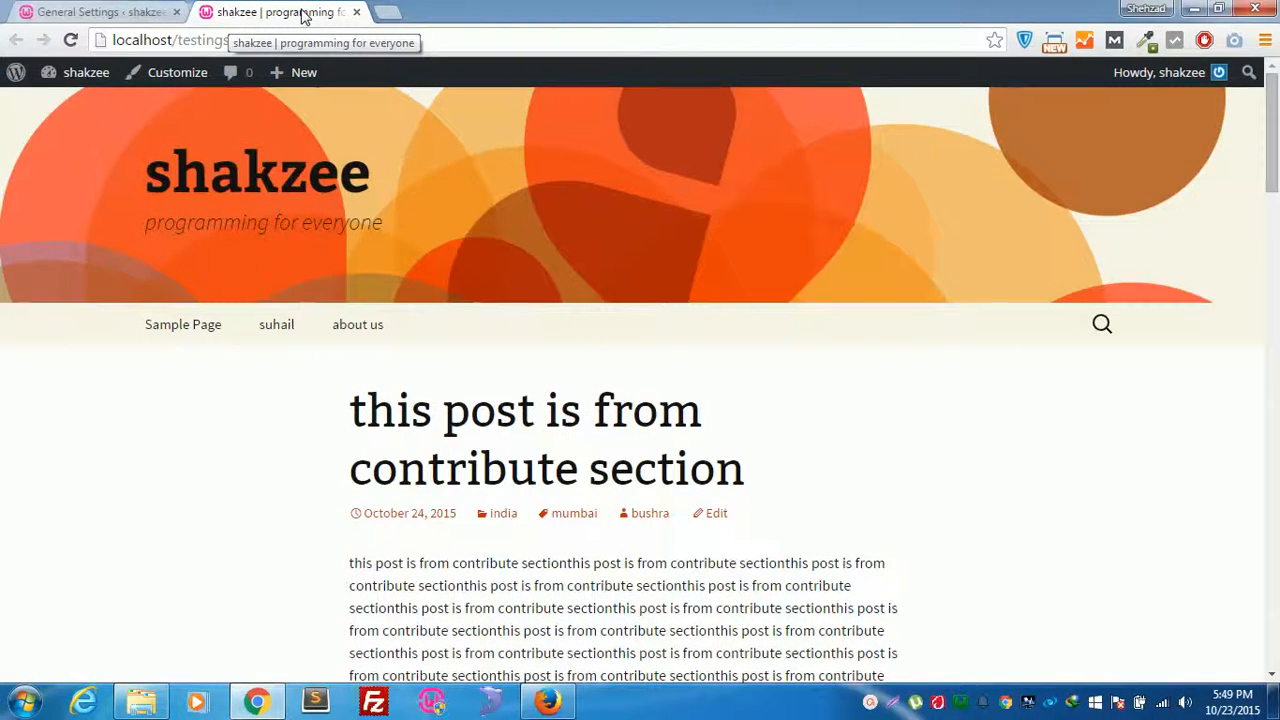
key("ctrl+Tab")
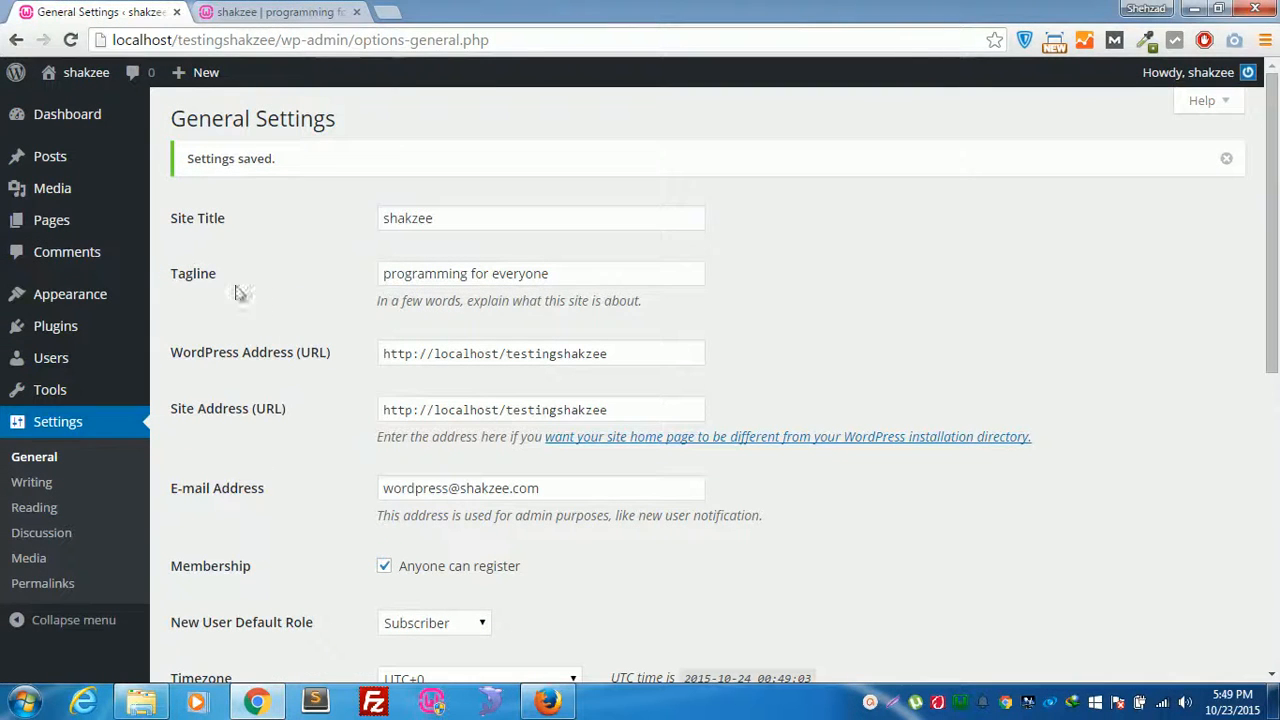
Step: Examine the WordPress Address and Site Address URLs and compare them with the home page's address
scroll(295, 303, "down", 1)
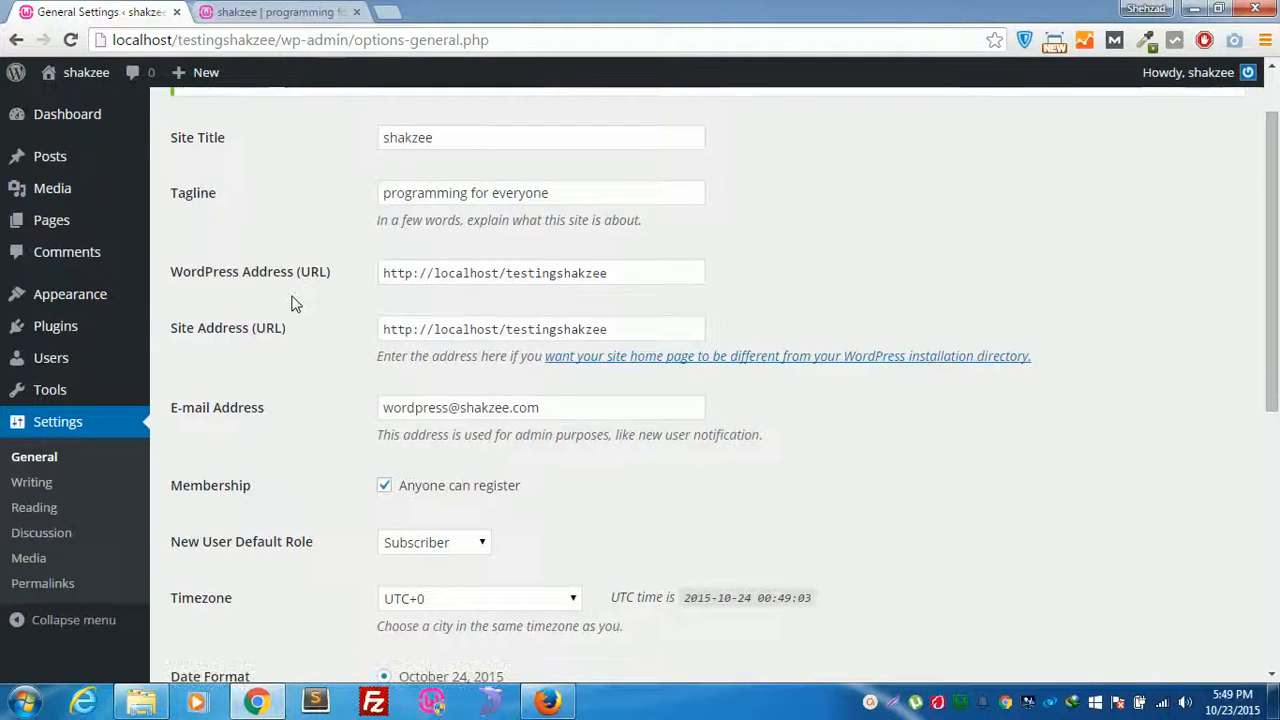
left_click_drag(624, 279, 366, 272)
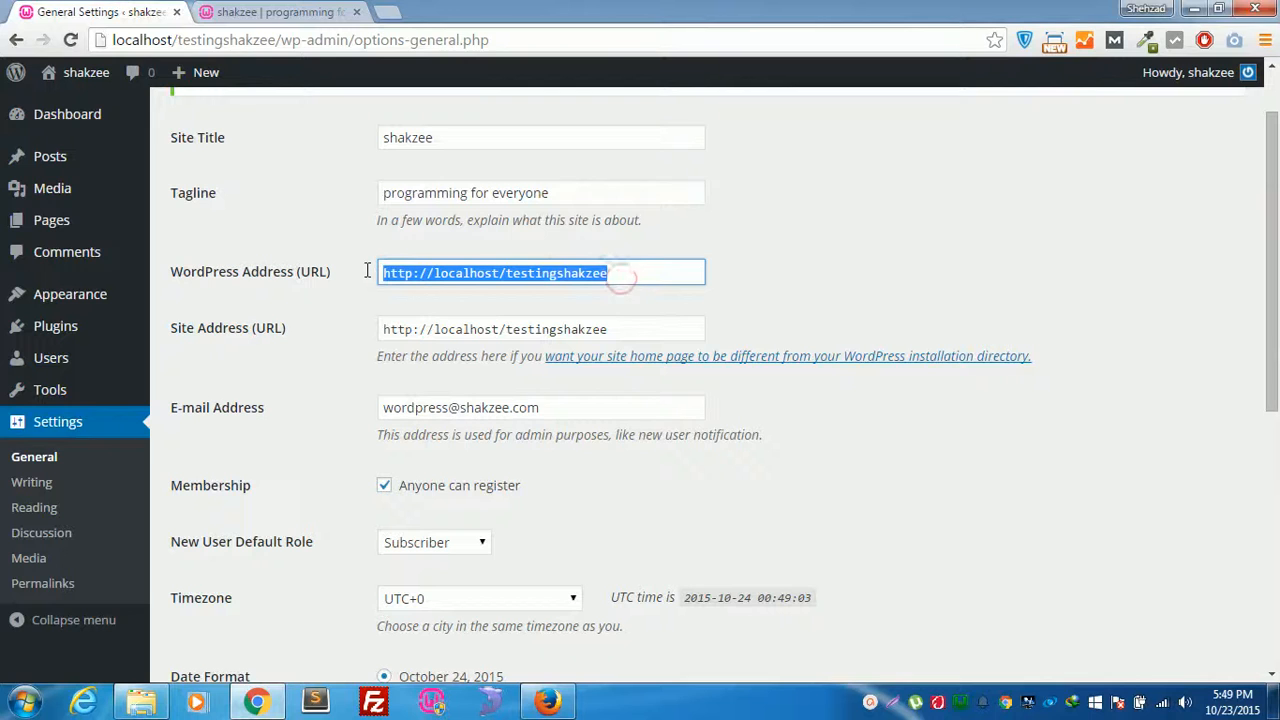
left_click(285, 11)
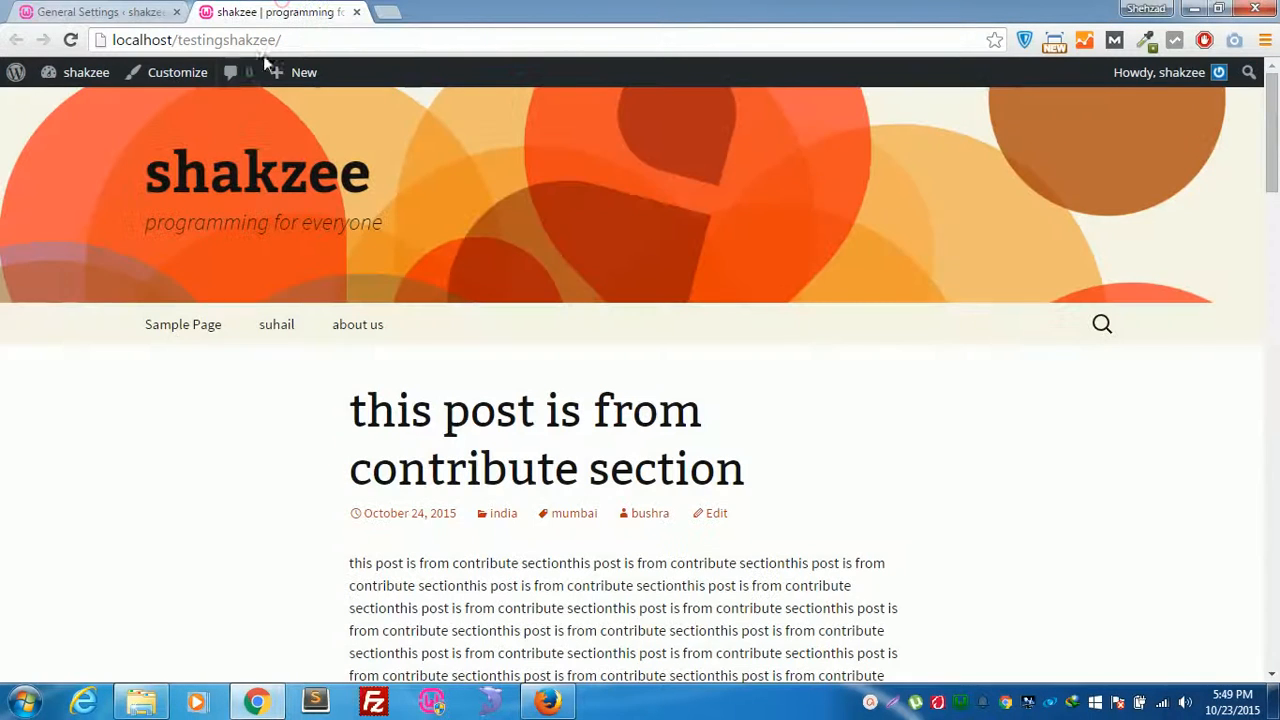
left_click(323, 38)
left_click(108, 12)
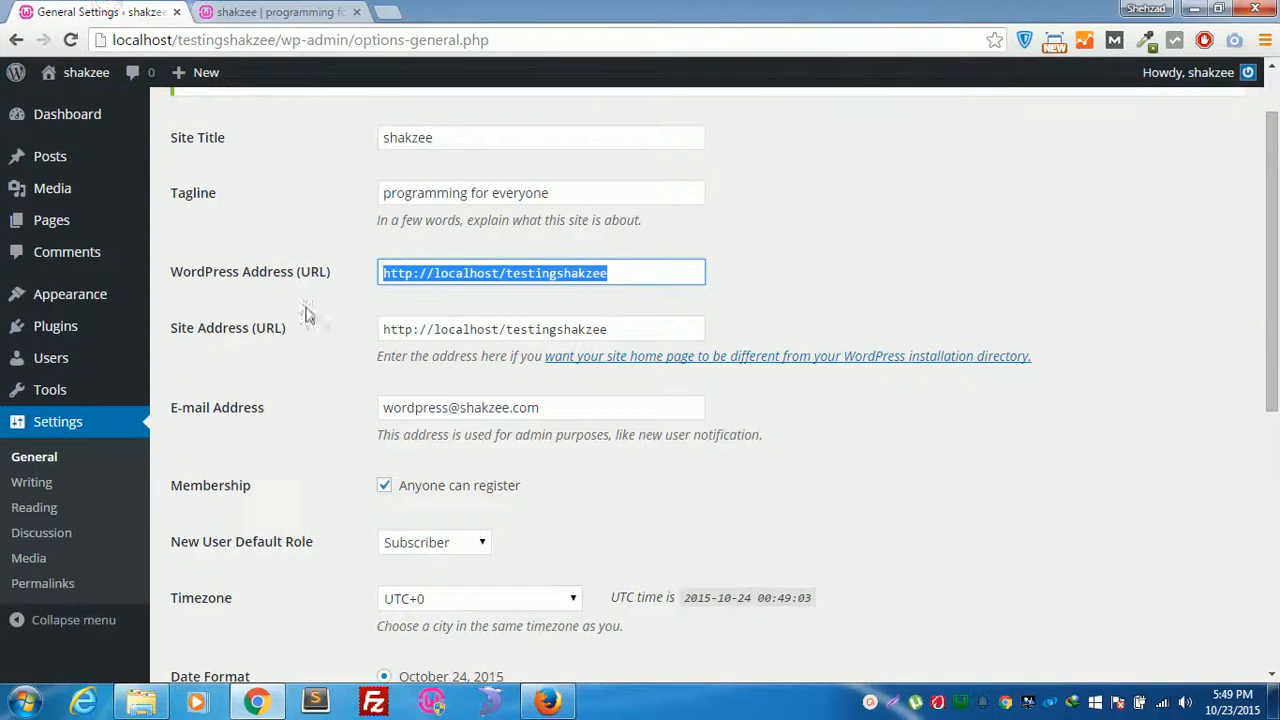
left_click_drag(606, 329, 363, 314)
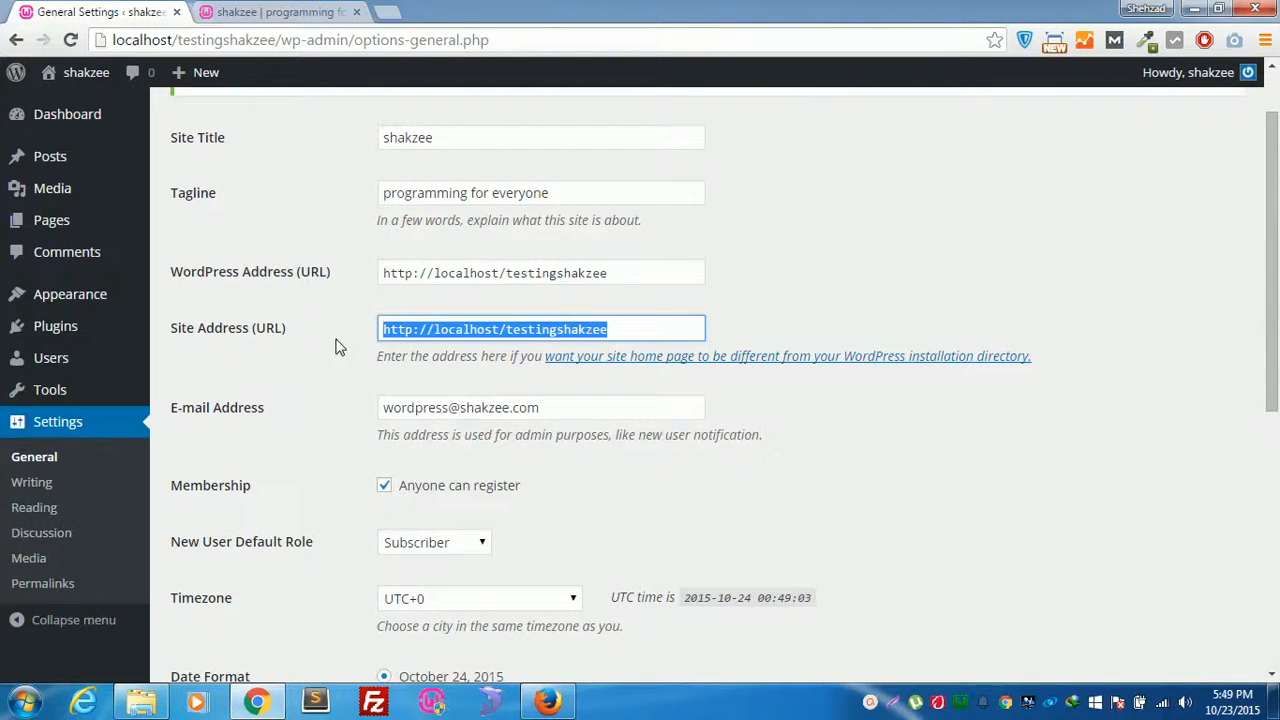
left_click_drag(648, 272, 434, 272)
left_click(976, 203)
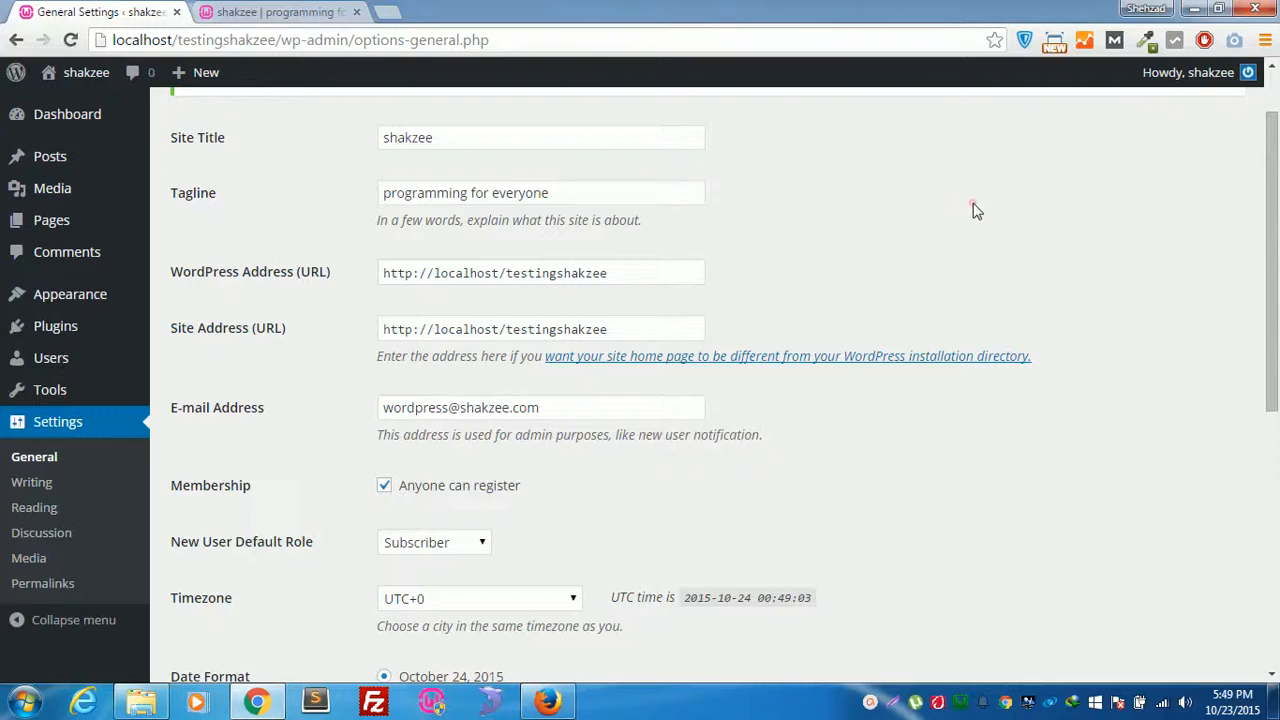
left_click_drag(621, 275, 283, 280)
left_click(879, 195)
Step: Review the admin e-mail address, the membership option and the default roles available for new users
left_click(576, 407)
scroll(580, 406, "down", 2)
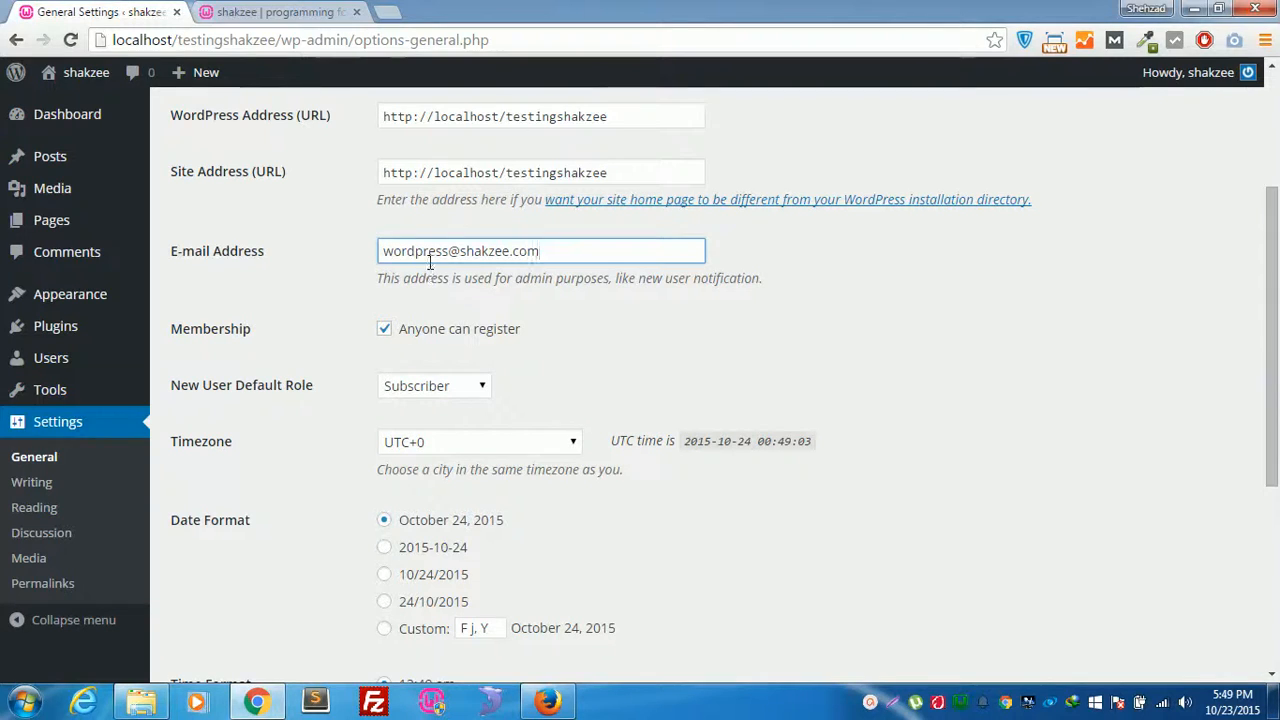
left_click(551, 251)
left_click(641, 314)
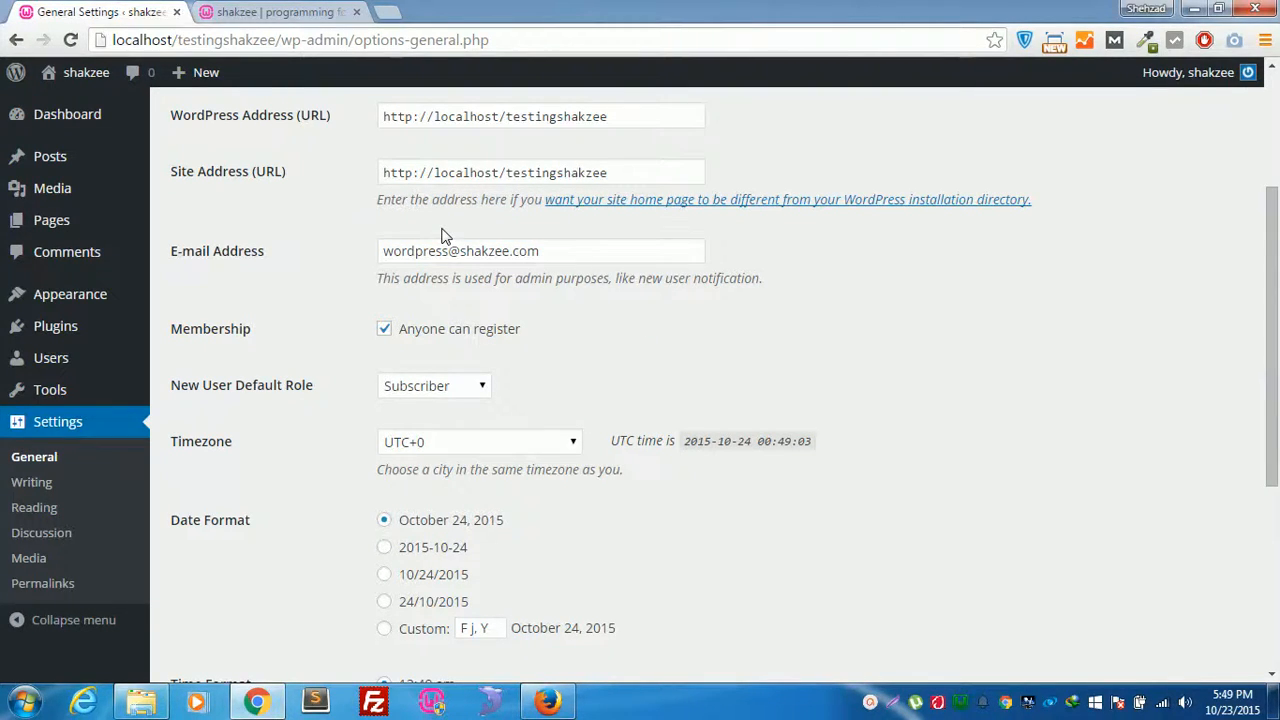
left_click(389, 331)
left_click(390, 332)
left_click(482, 388)
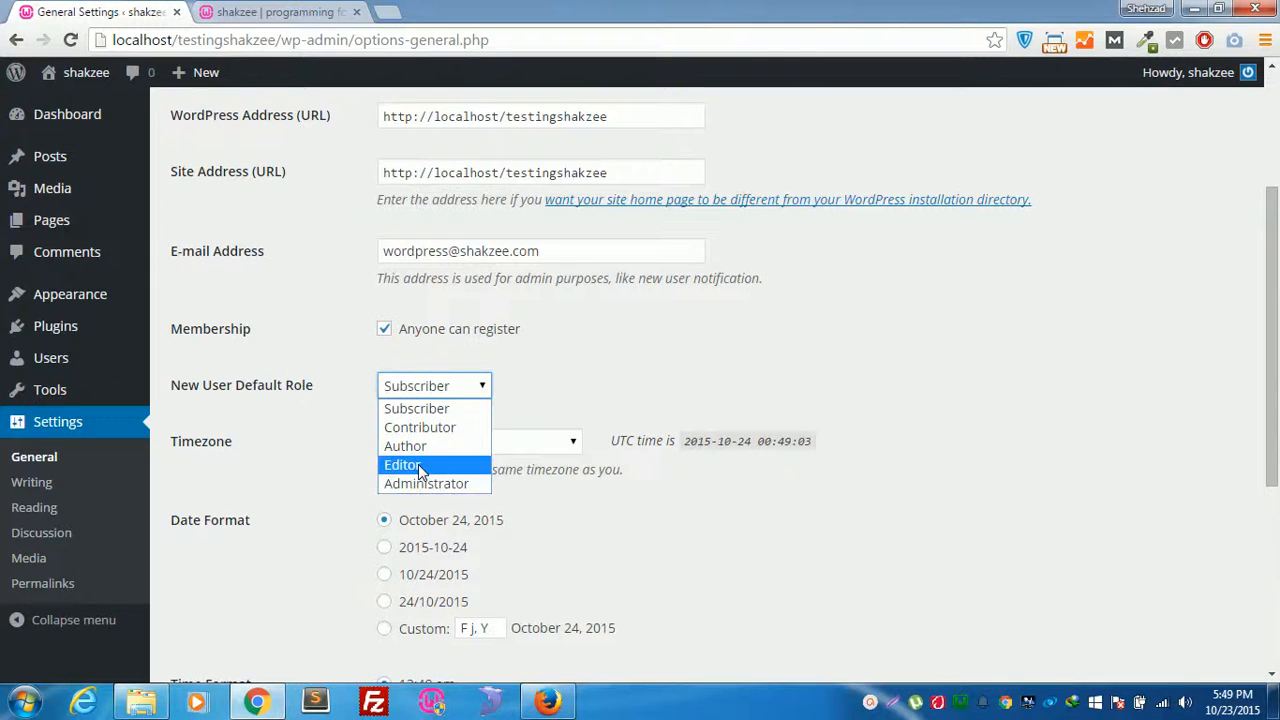
left_click(608, 416)
Step: View the timezone choices and close the list without selecting another one
scroll(447, 433, "down", 3)
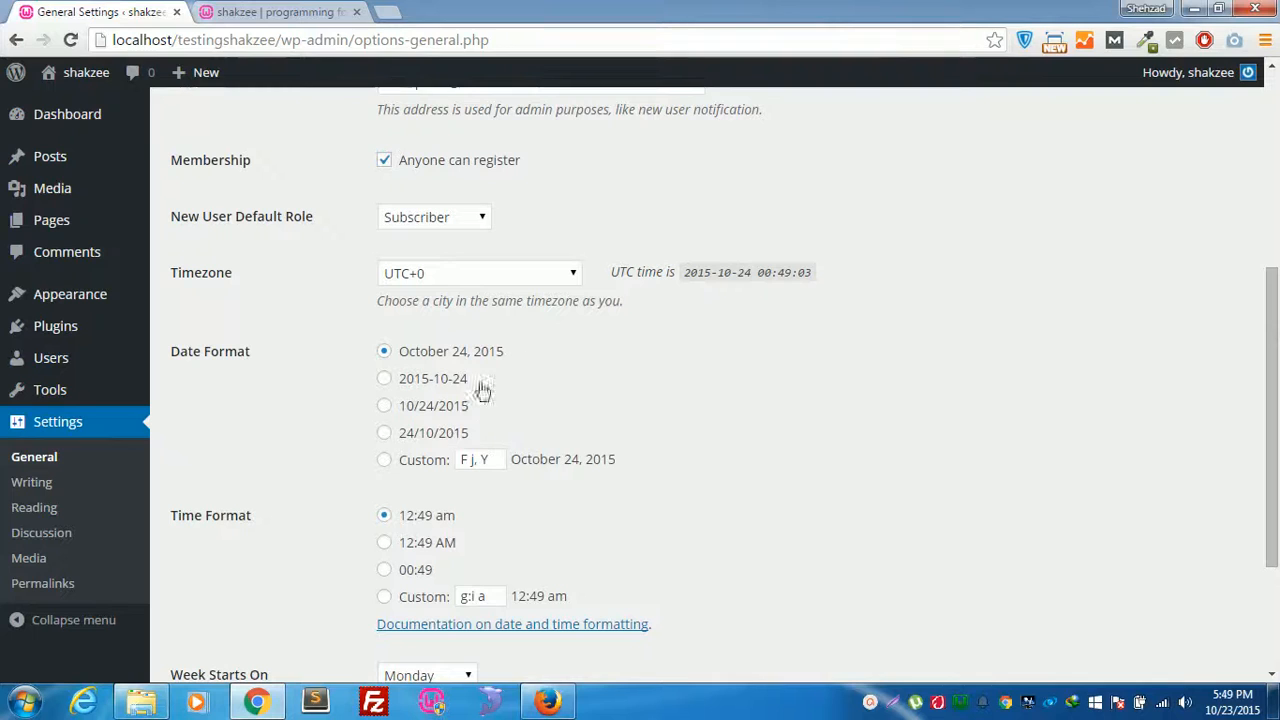
left_click(543, 282)
left_click(545, 283)
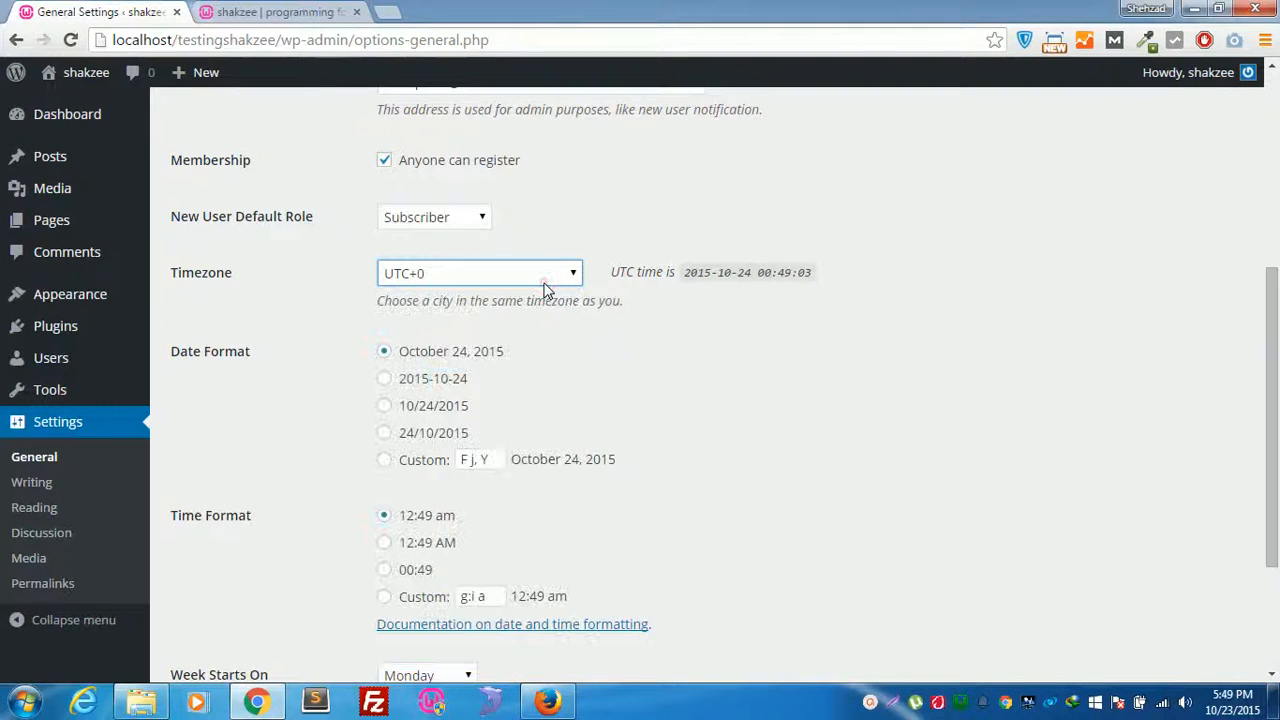
Step: Review the date format, time format, week start and site language options, and save the General settings
scroll(543, 288, "down", 2)
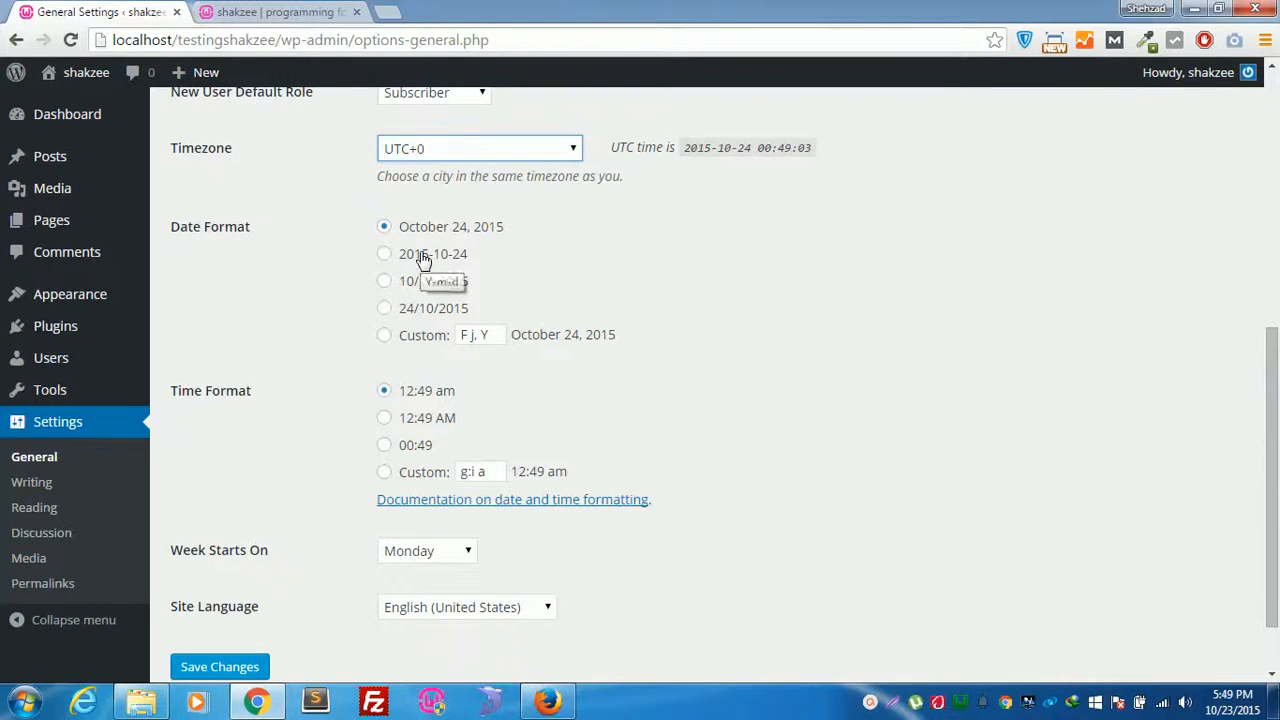
scroll(455, 377, "down", 2)
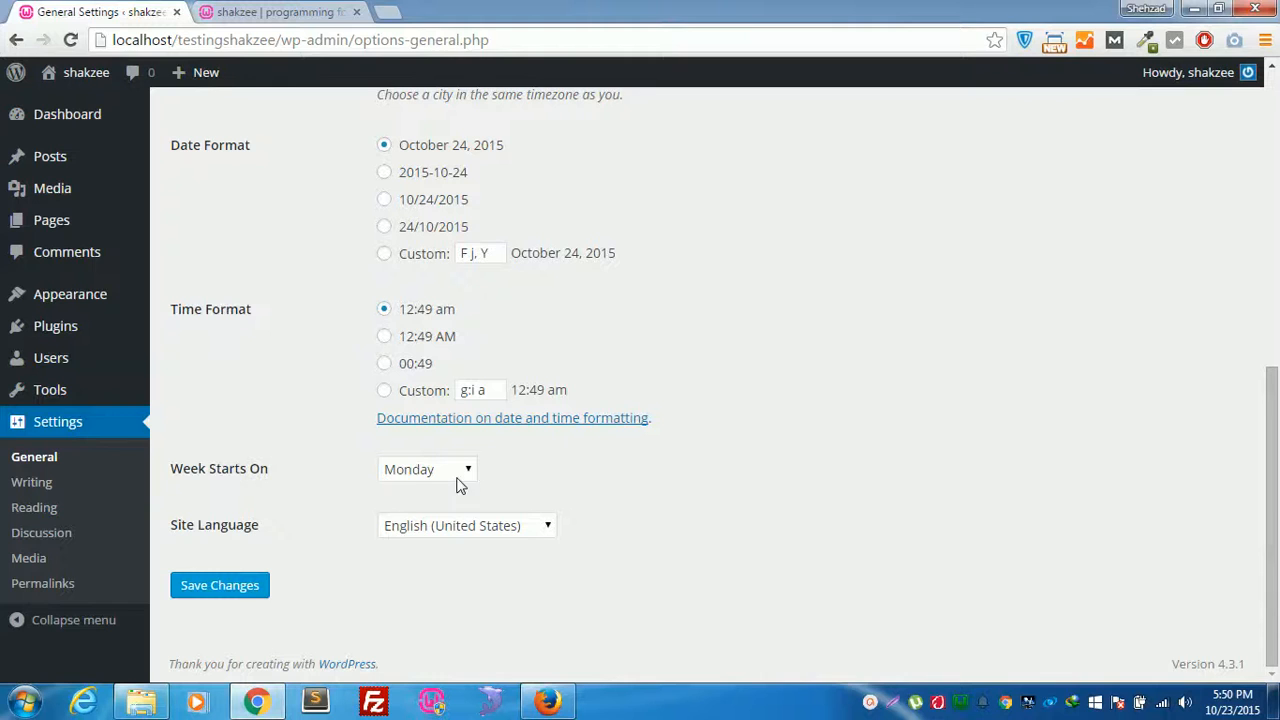
left_click(217, 588)
left_click(236, 592)
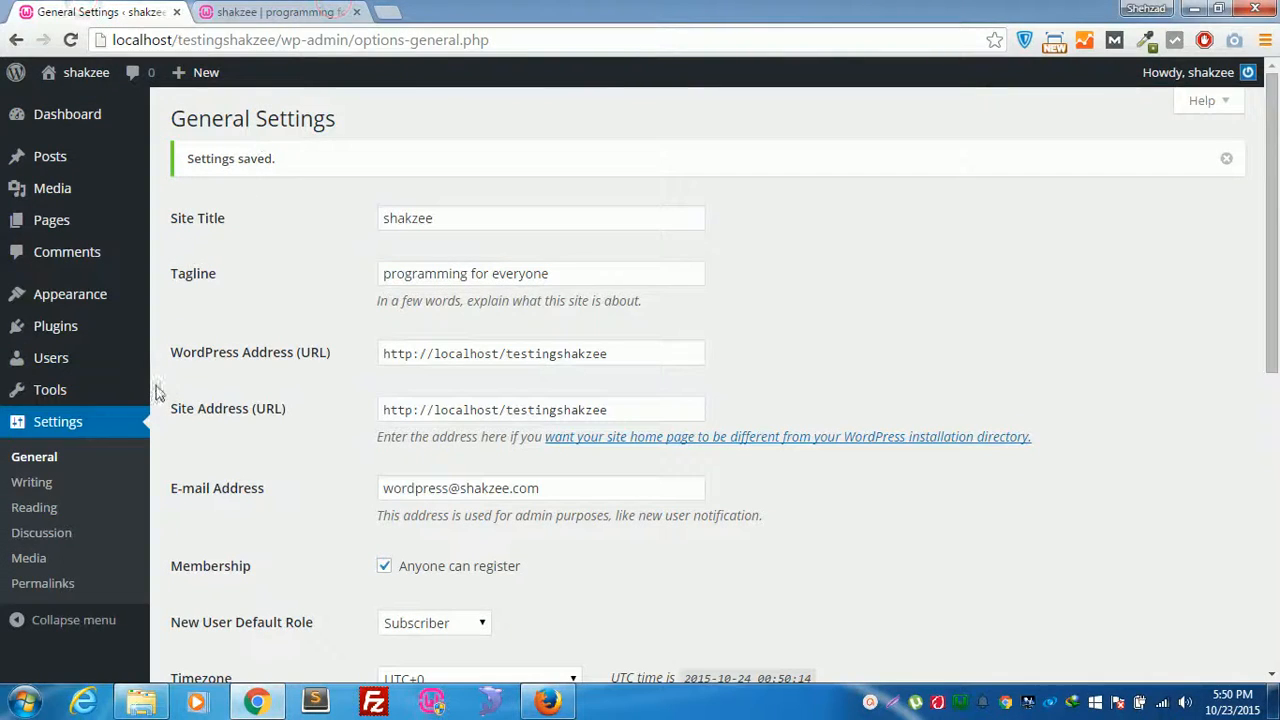
Step: Open the Writing settings to view the default post categories, and open a blank new post in a separate tab
left_click(32, 482)
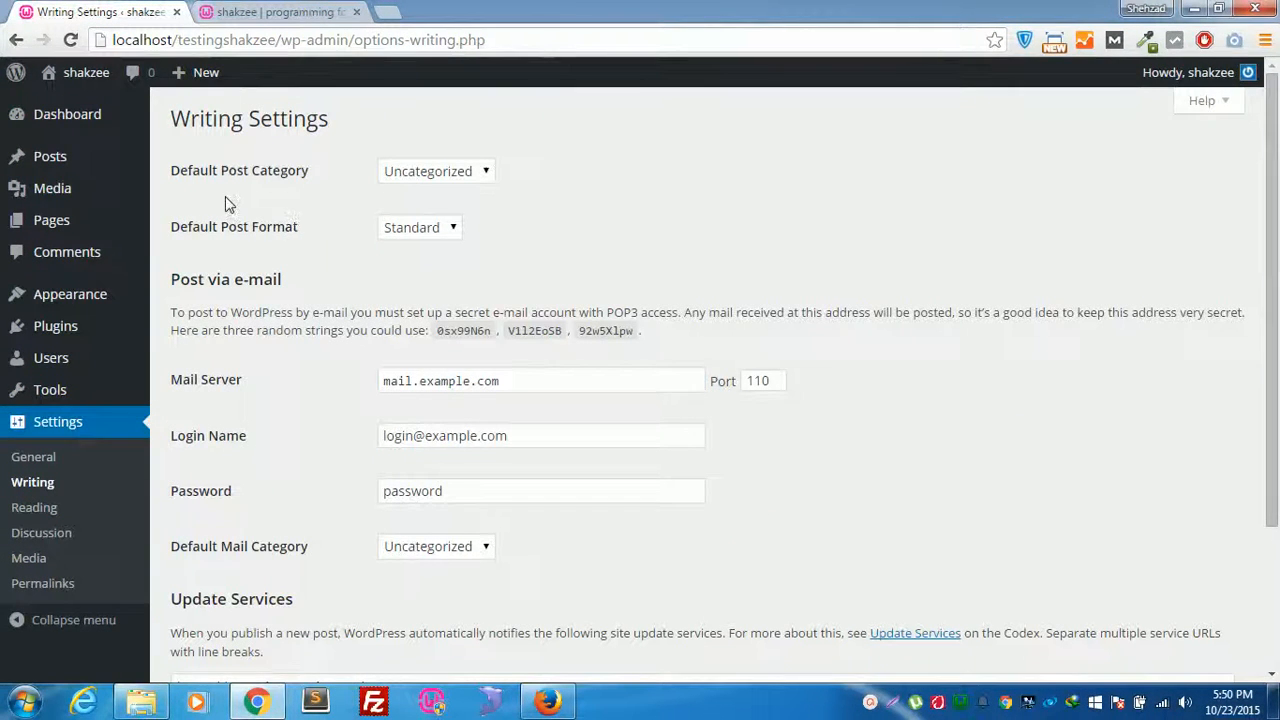
left_click(433, 174)
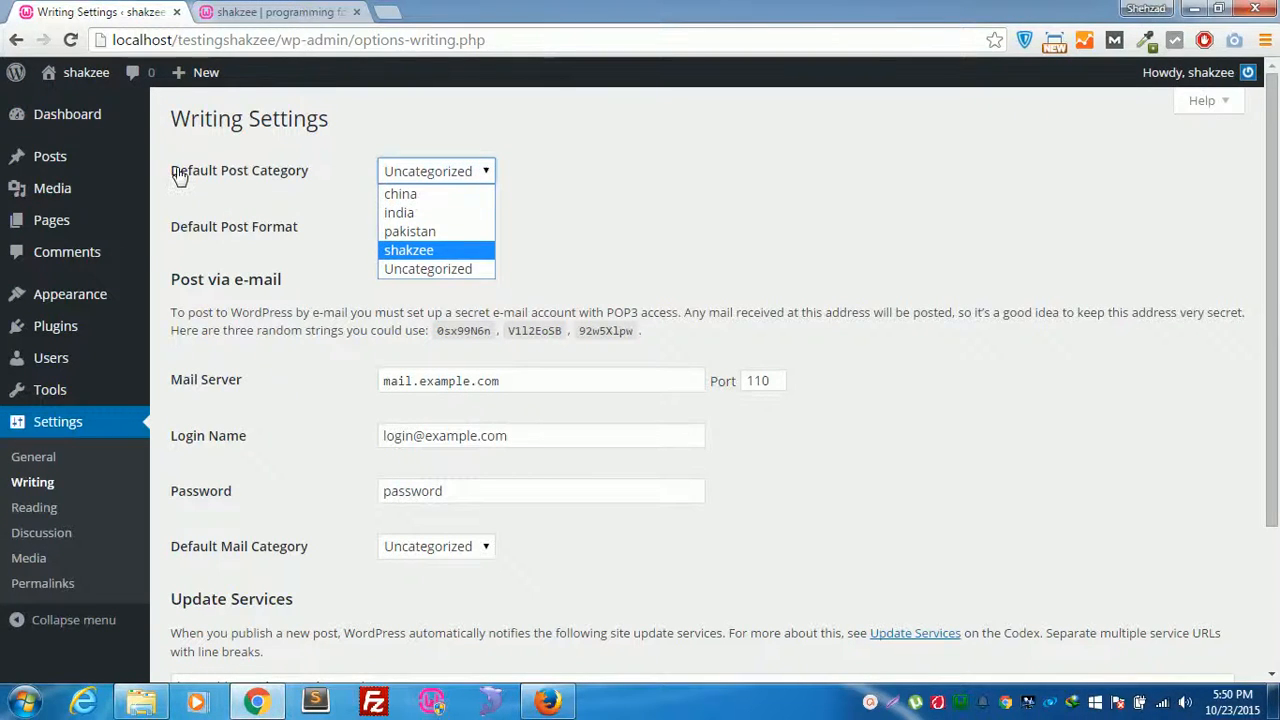
middle_click(50, 156)
left_click(405, 11)
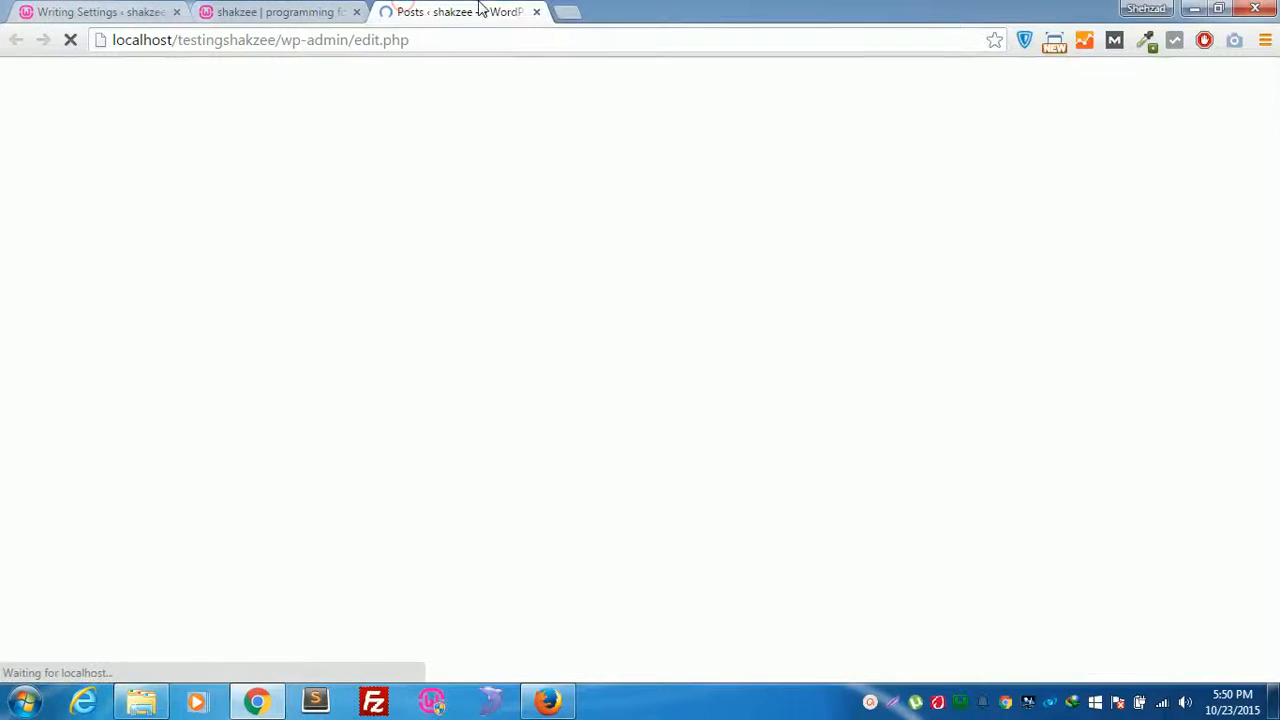
left_click_drag(480, 9, 286, 9)
left_click(45, 218)
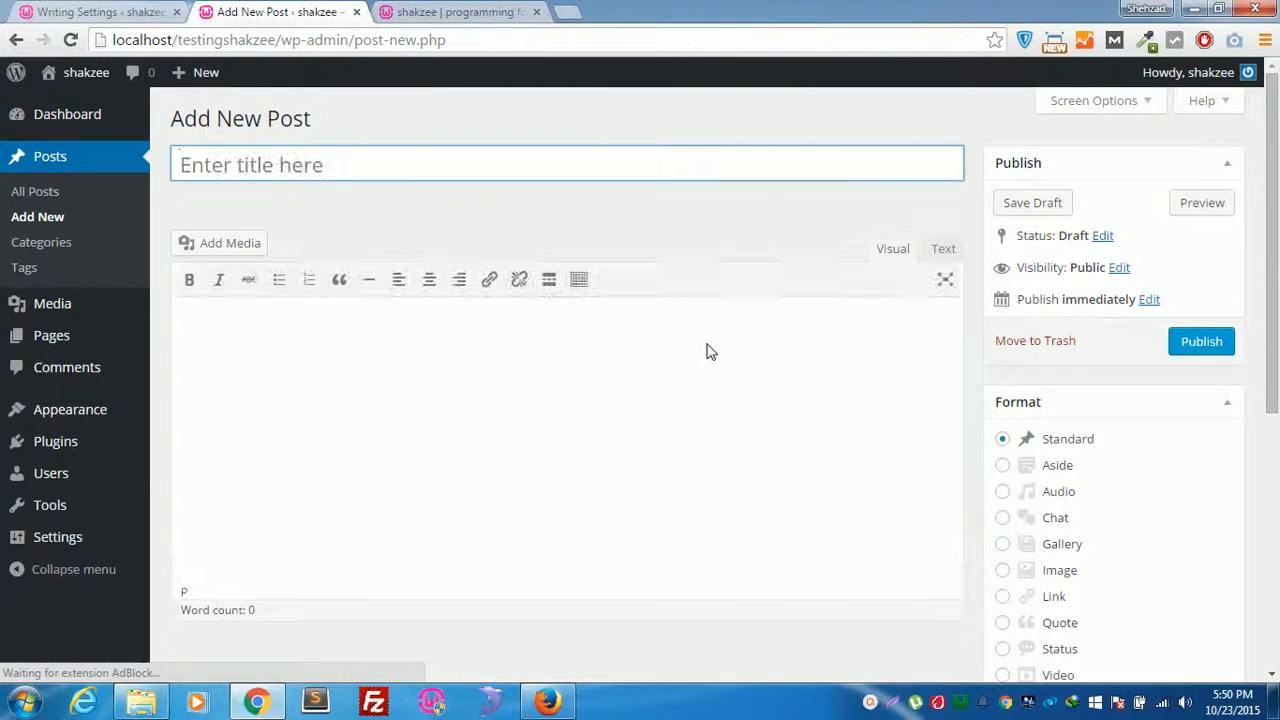
Step: Examine the categories and formats offered on the new post form, and return to the Writing settings
scroll(980, 300, "down", 5)
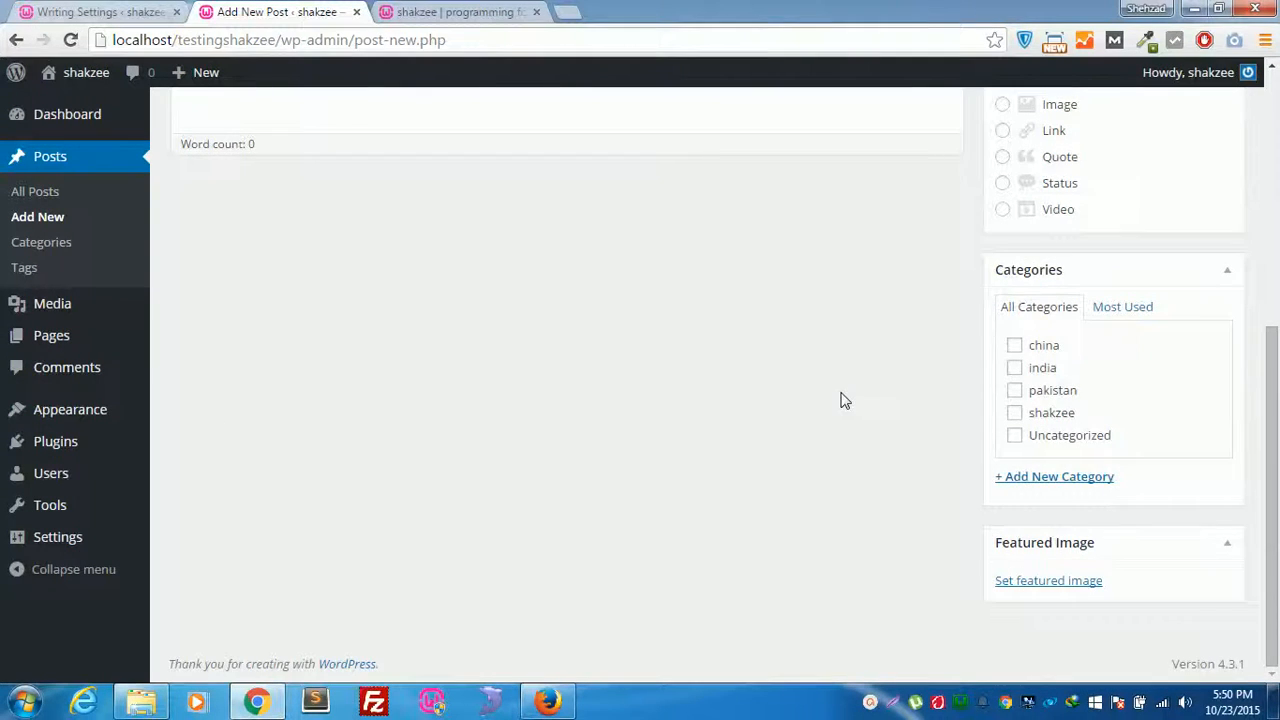
scroll(843, 400, "up", 3)
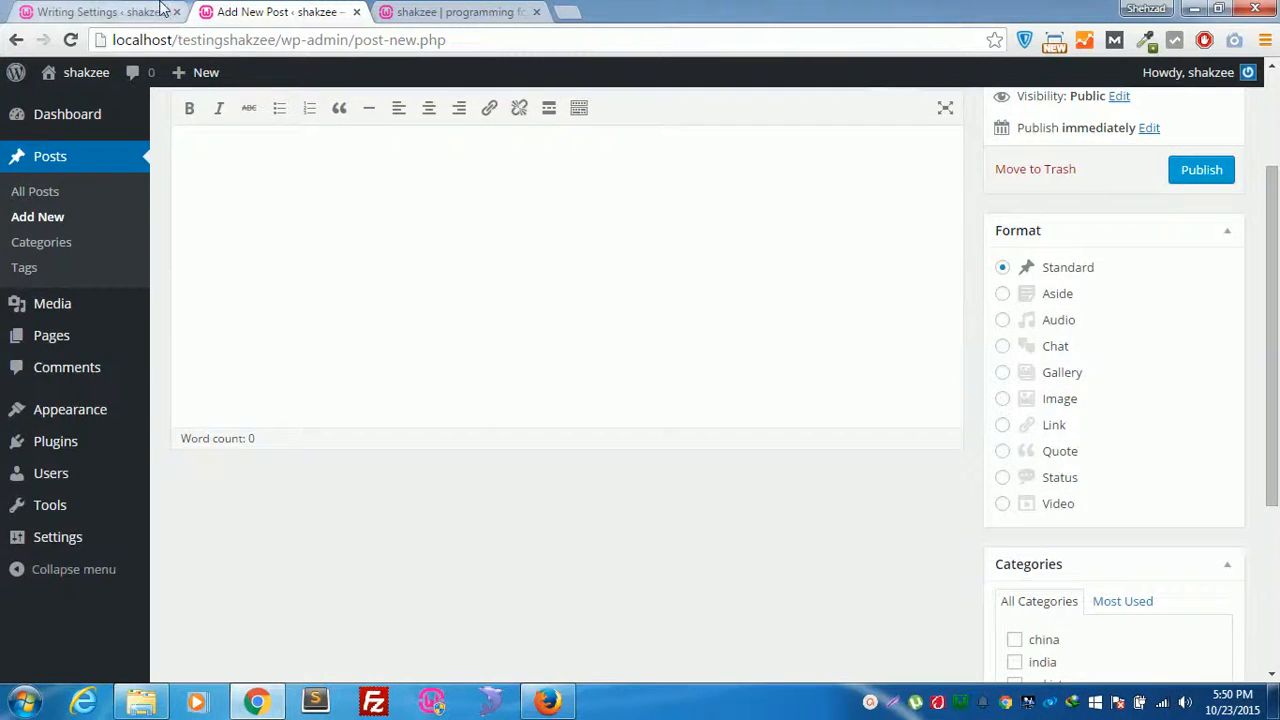
left_click(118, 12)
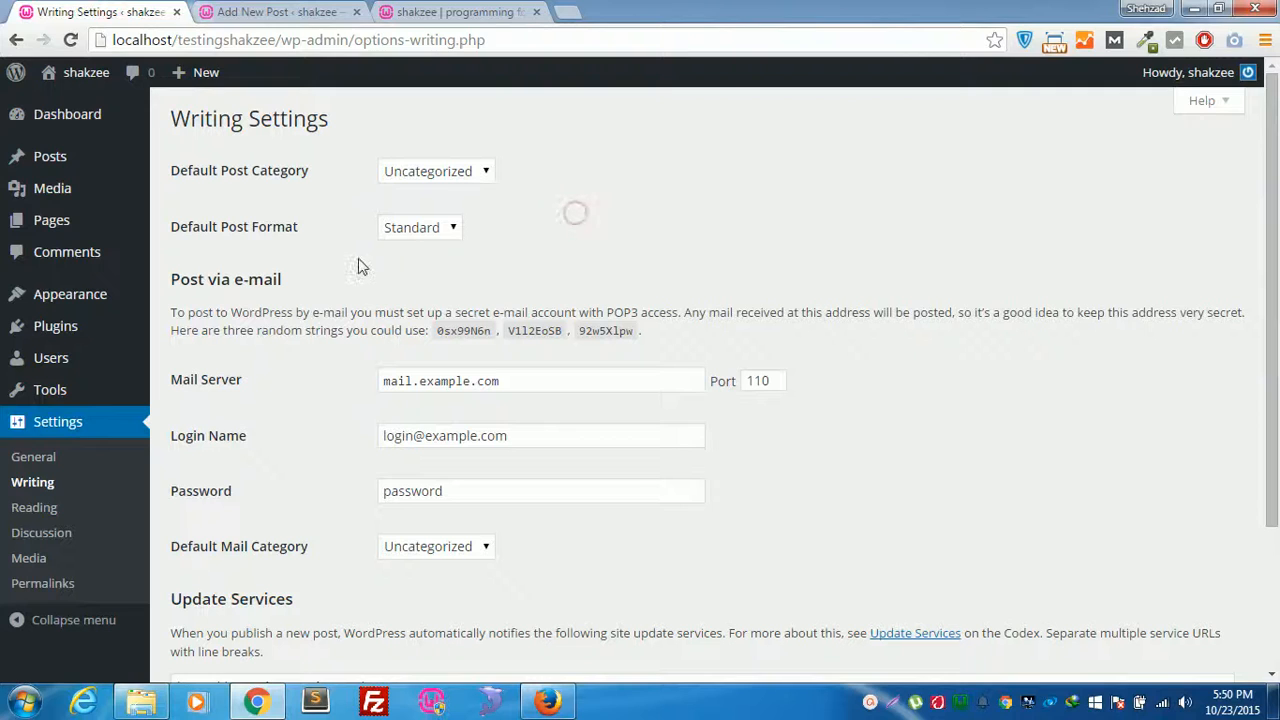
Step: Set the default post category to china and save the Writing settings
left_click(450, 172)
left_click(400, 196)
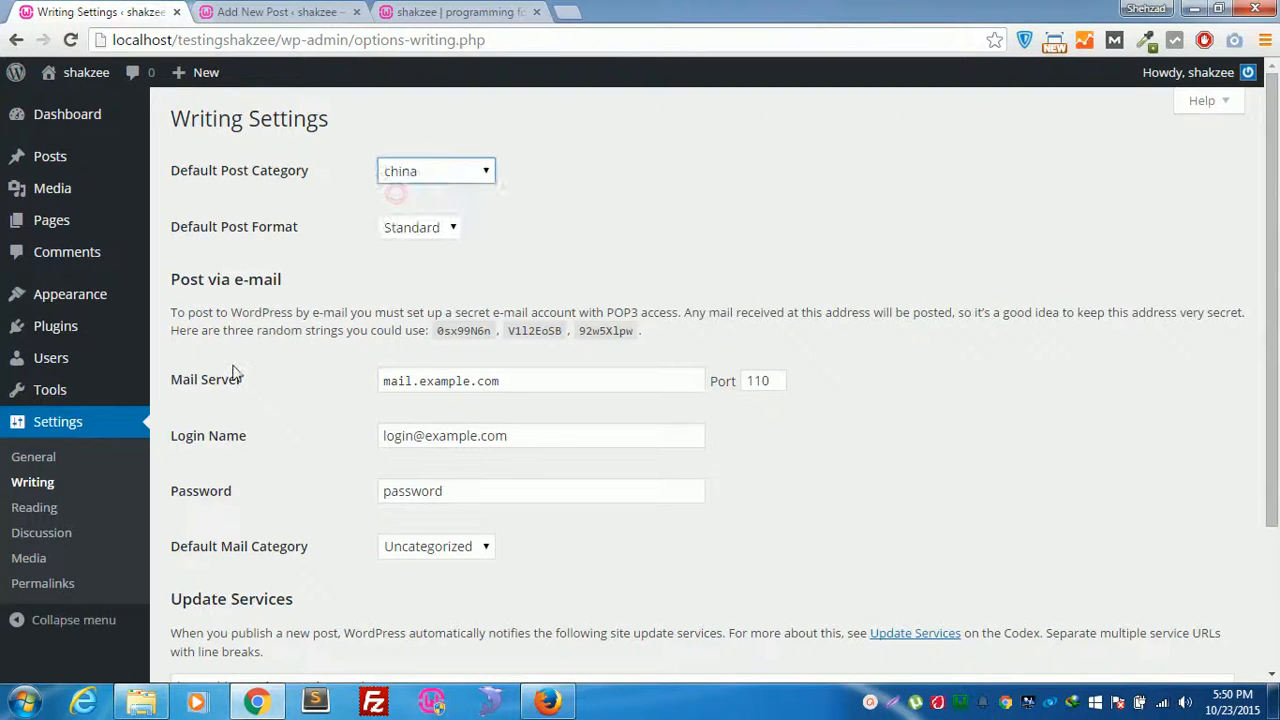
scroll(231, 371, "down", 3)
left_click(214, 589)
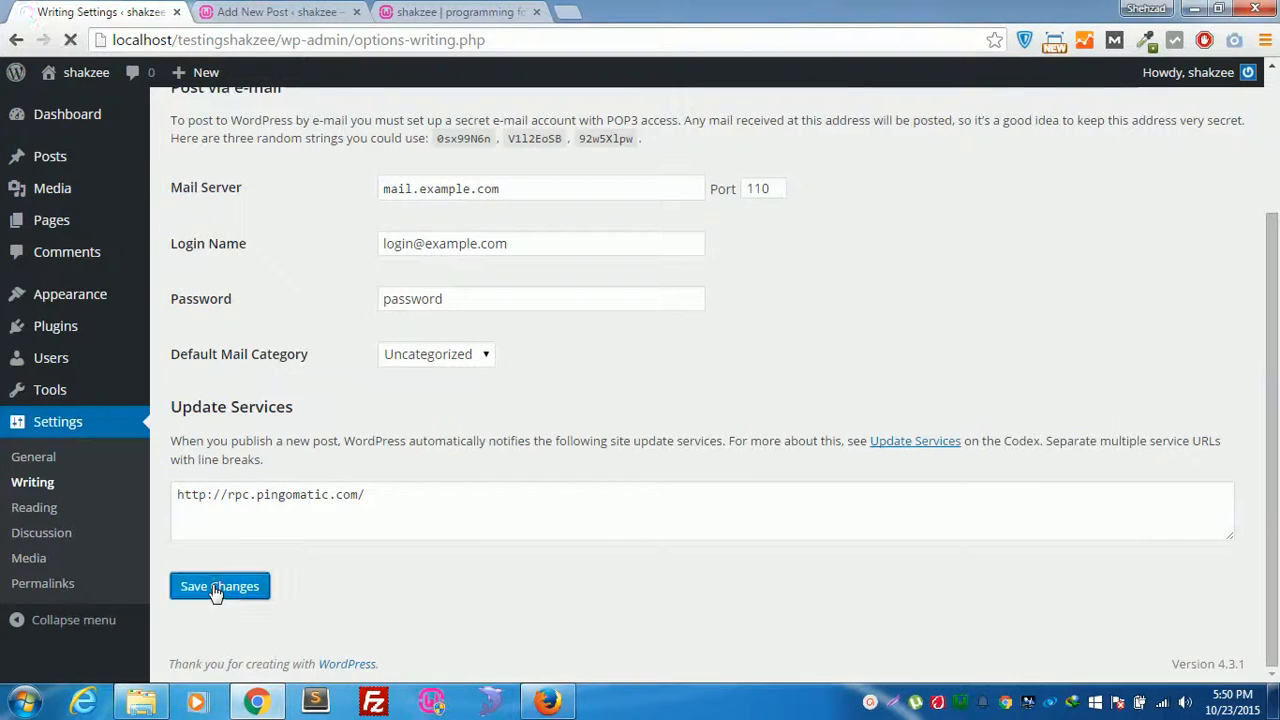
Step: Reload the new post form and publish a post titled "fdsfdfkldfjdklfkjl" with the body "dfdf;ldkfjd;lfkjdk;lfjk;ldf;dklfkj;l", leaving its category unselected
left_click(283, 10)
left_click(42, 40)
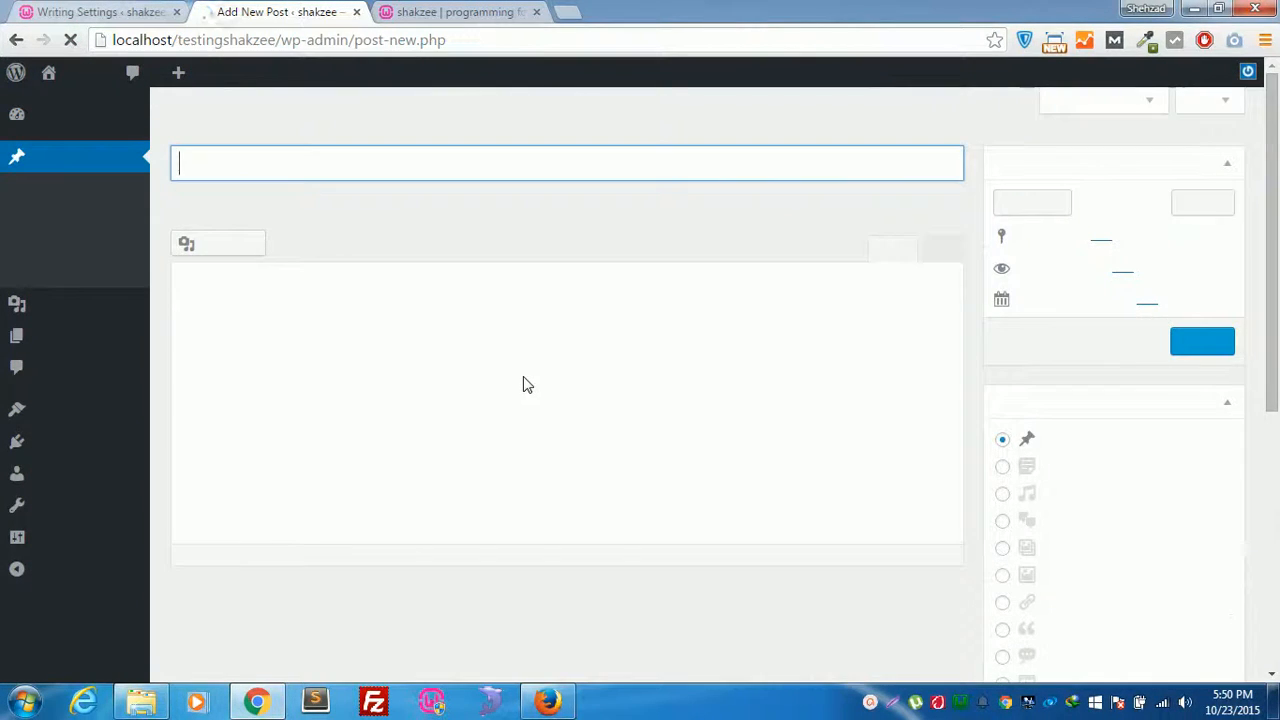
scroll(523, 378, "down", 3)
scroll(523, 383, "up", 5)
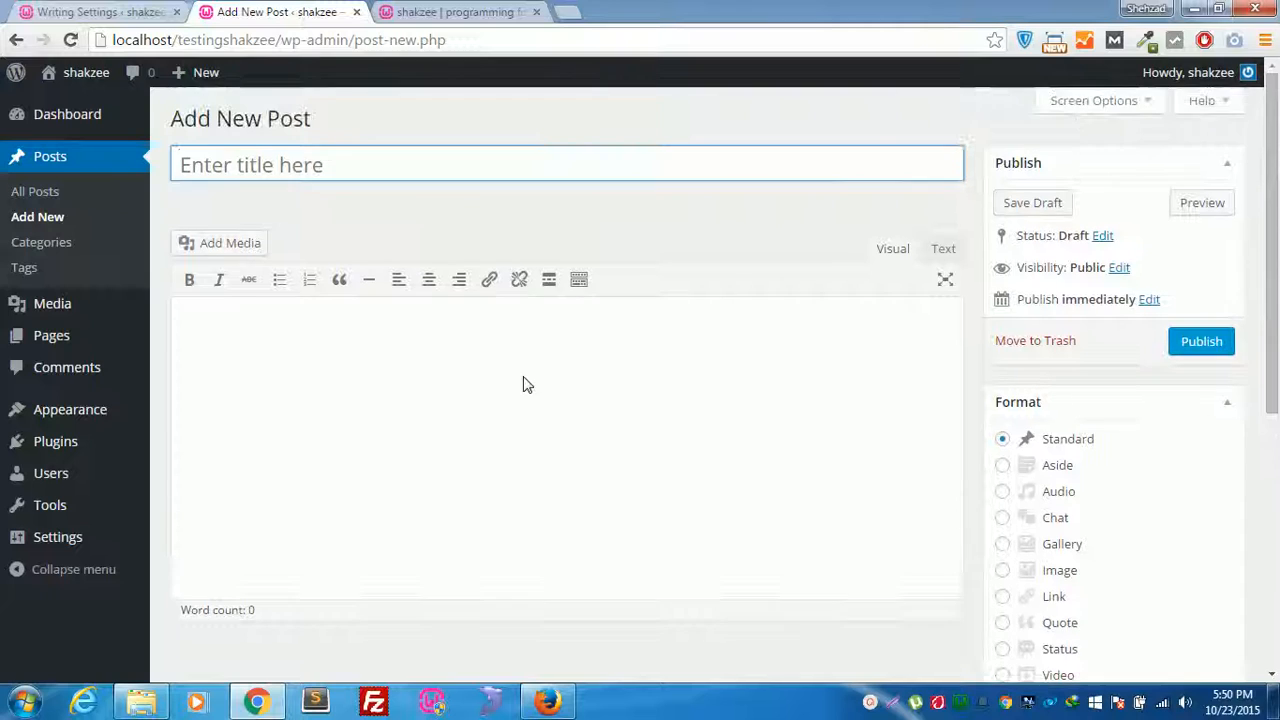
type("fdsfdfkldfjdklfkjl")
left_click(503, 386)
type("dfdf;ldkfjd;lfkjdk;lfjk;ldf;dklfkj;l")
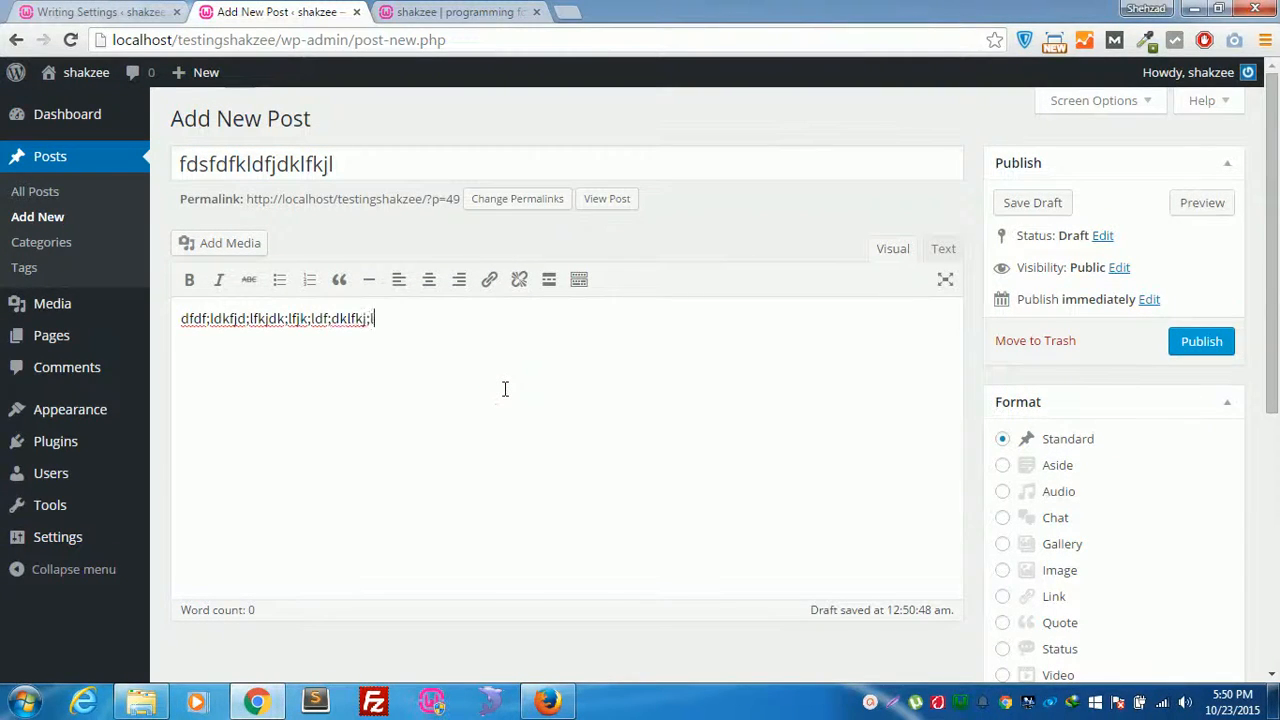
left_click(1176, 350)
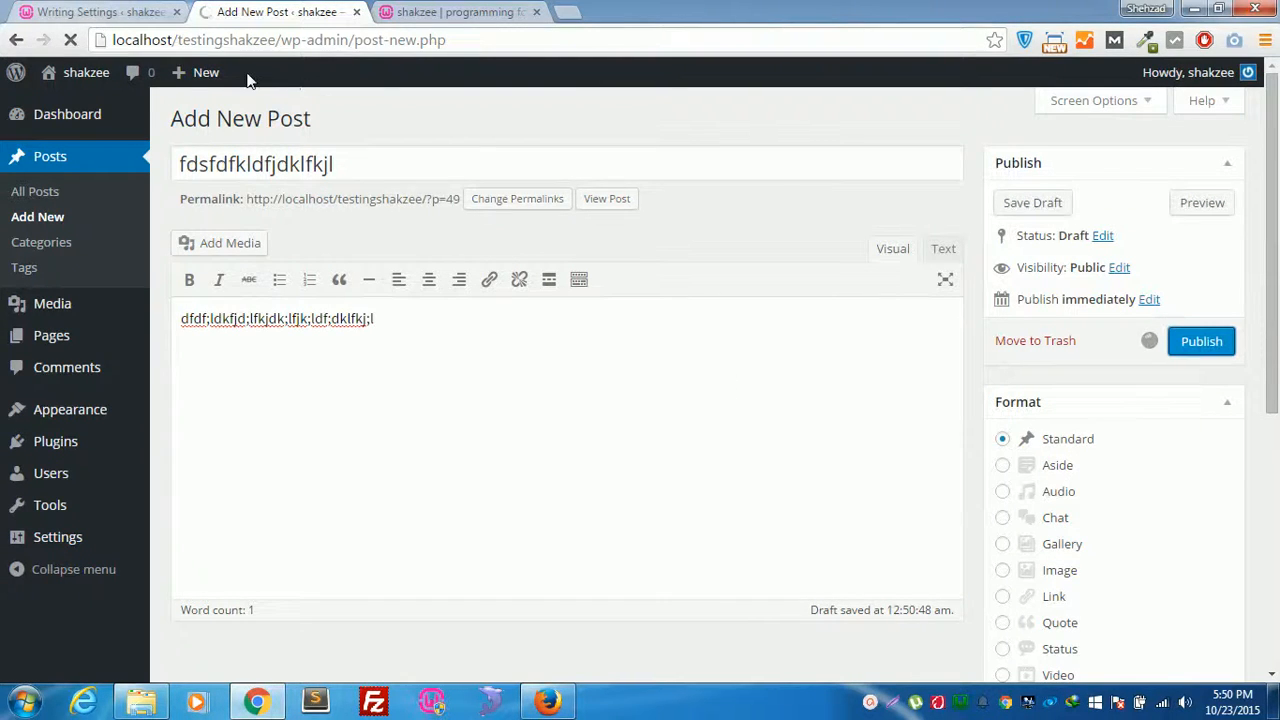
Step: Reload the site's home page to check the new post's category, and return to the Writing settings
left_click(468, 11)
left_click(70, 40)
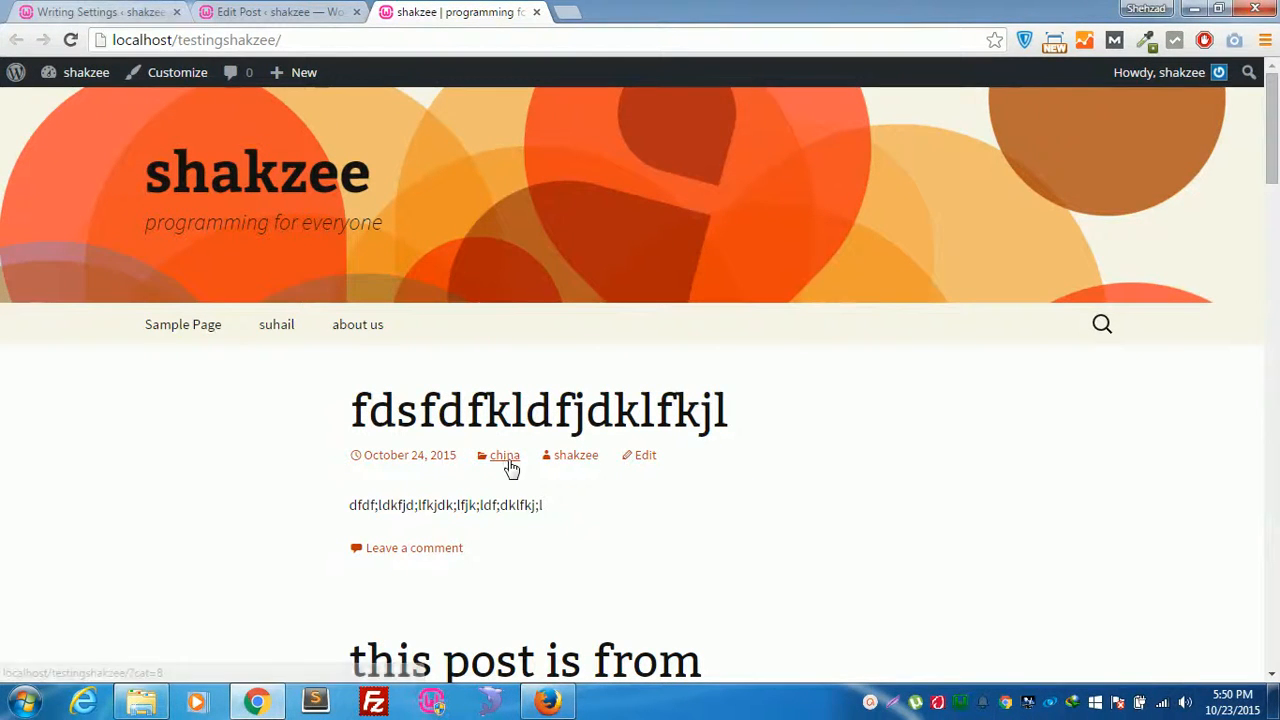
left_click(8, 9)
left_click(106, 8)
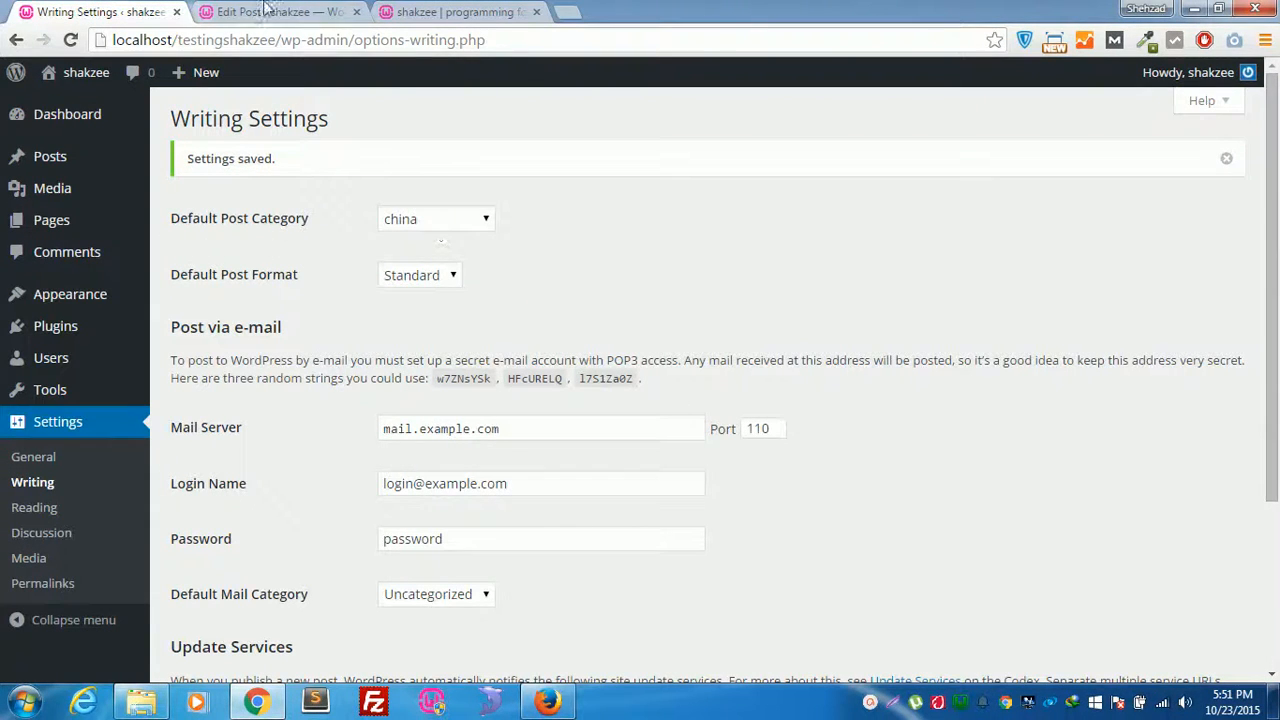
Step: Compare the format options on the published post's edit page with the default post format choices in the Writing settings
left_click(268, 10)
scroll(654, 474, "down", 3)
scroll(877, 514, "down", 2)
scroll(891, 514, "up", 5)
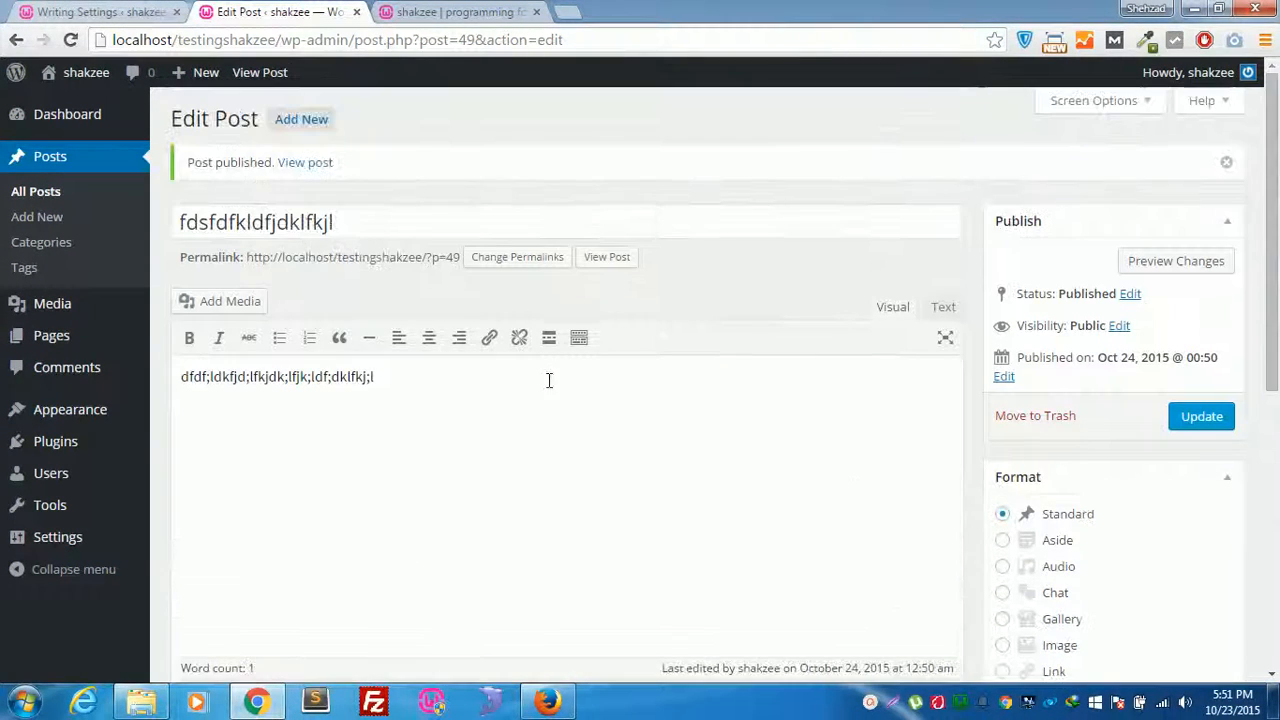
left_click(69, 8)
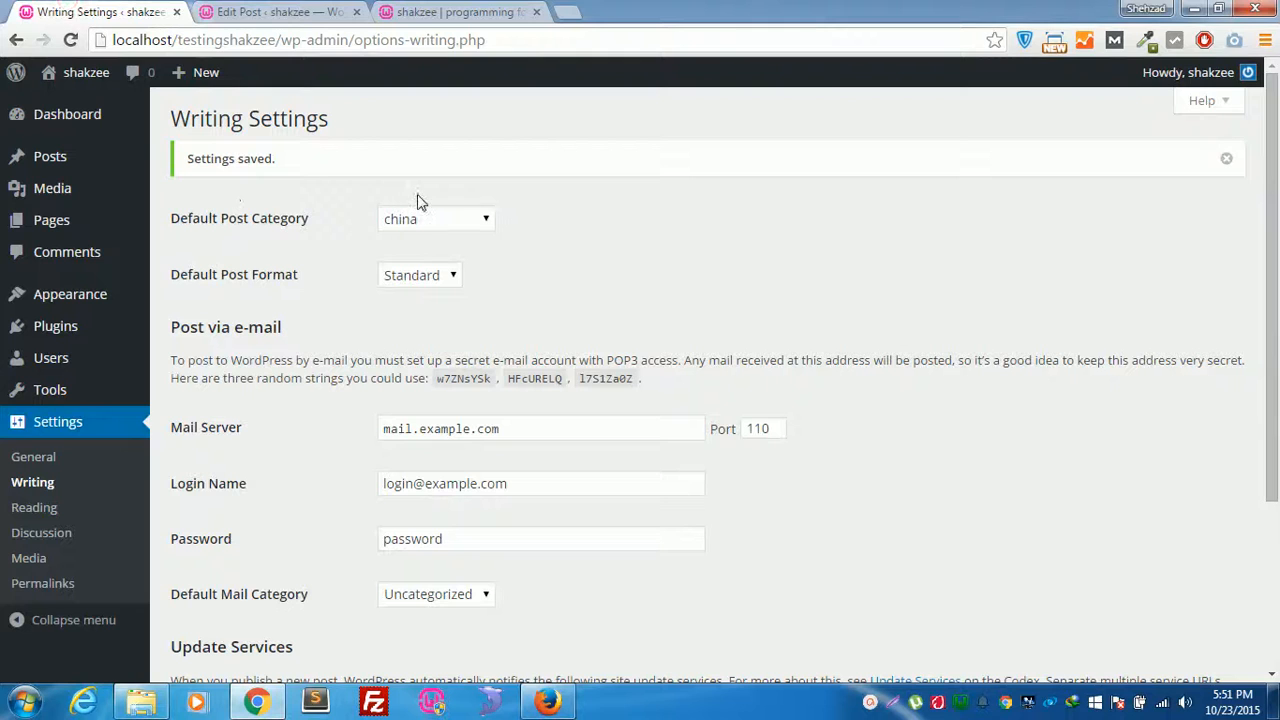
left_click(448, 285)
left_click(448, 285)
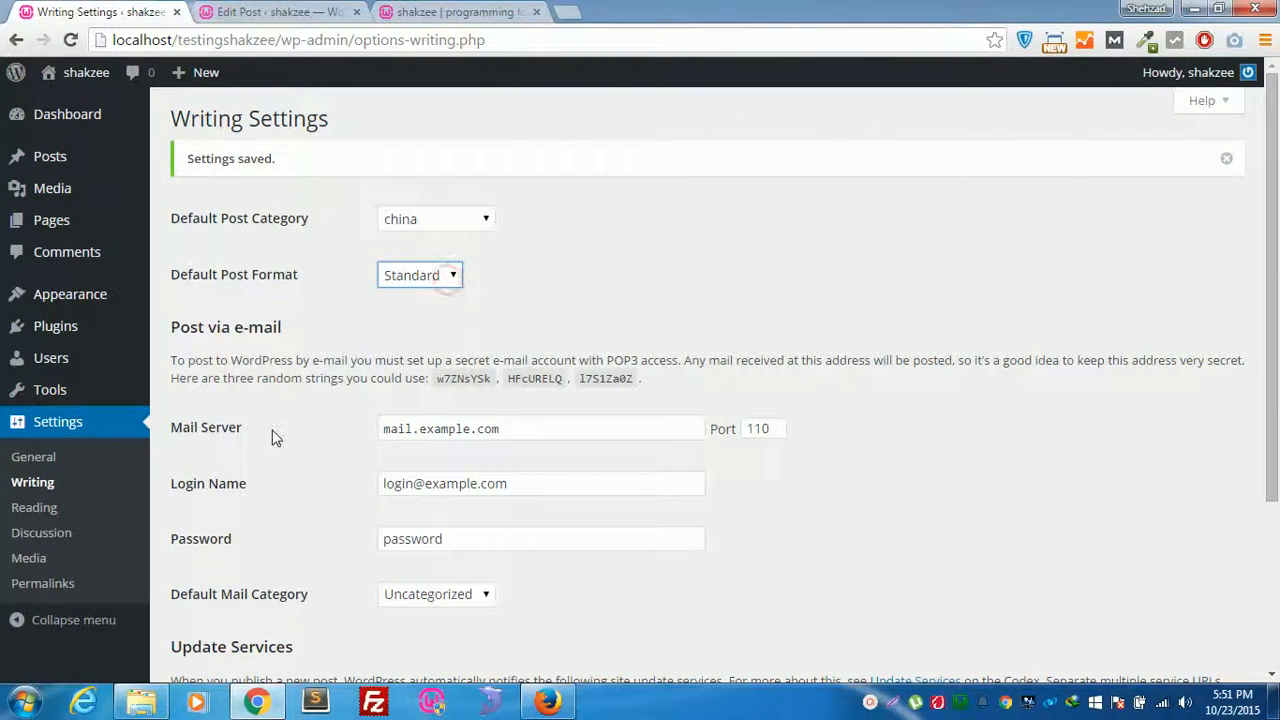
Step: Review the post-via-e-mail mail server and login fields and the update services, and save the Writing settings
scroll(274, 434, "down", 2)
left_click(578, 343)
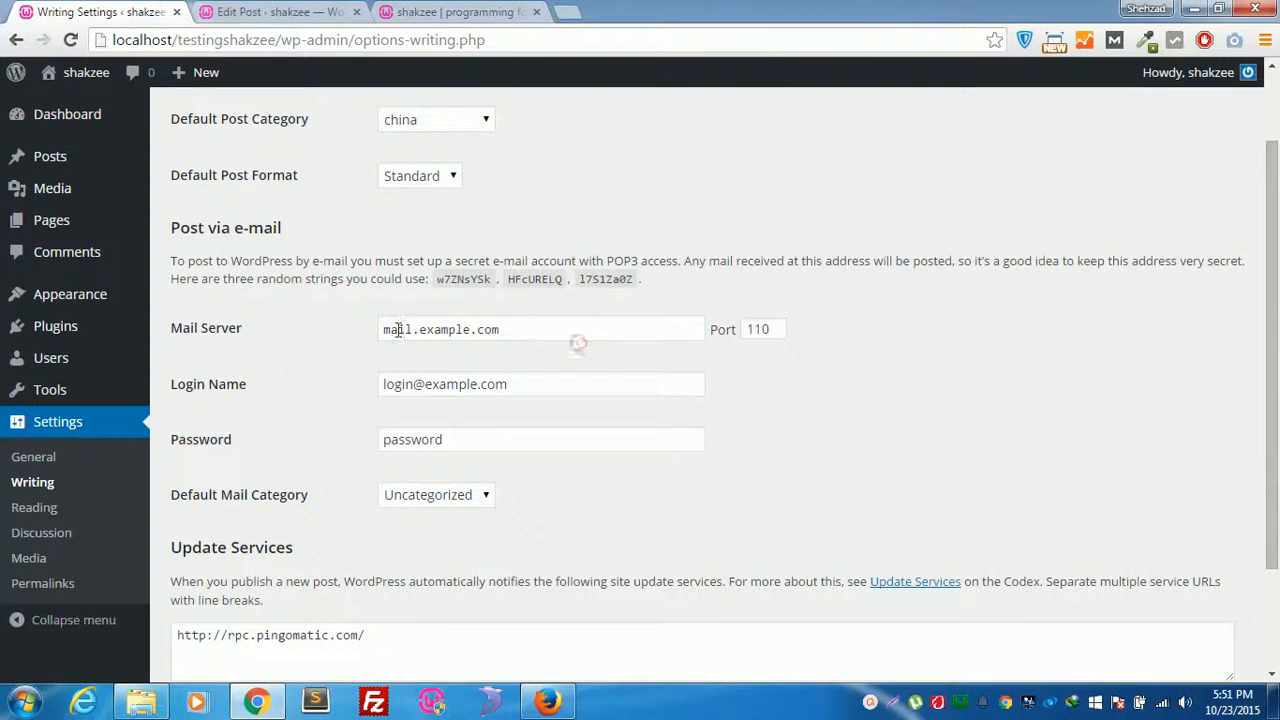
left_click(524, 330)
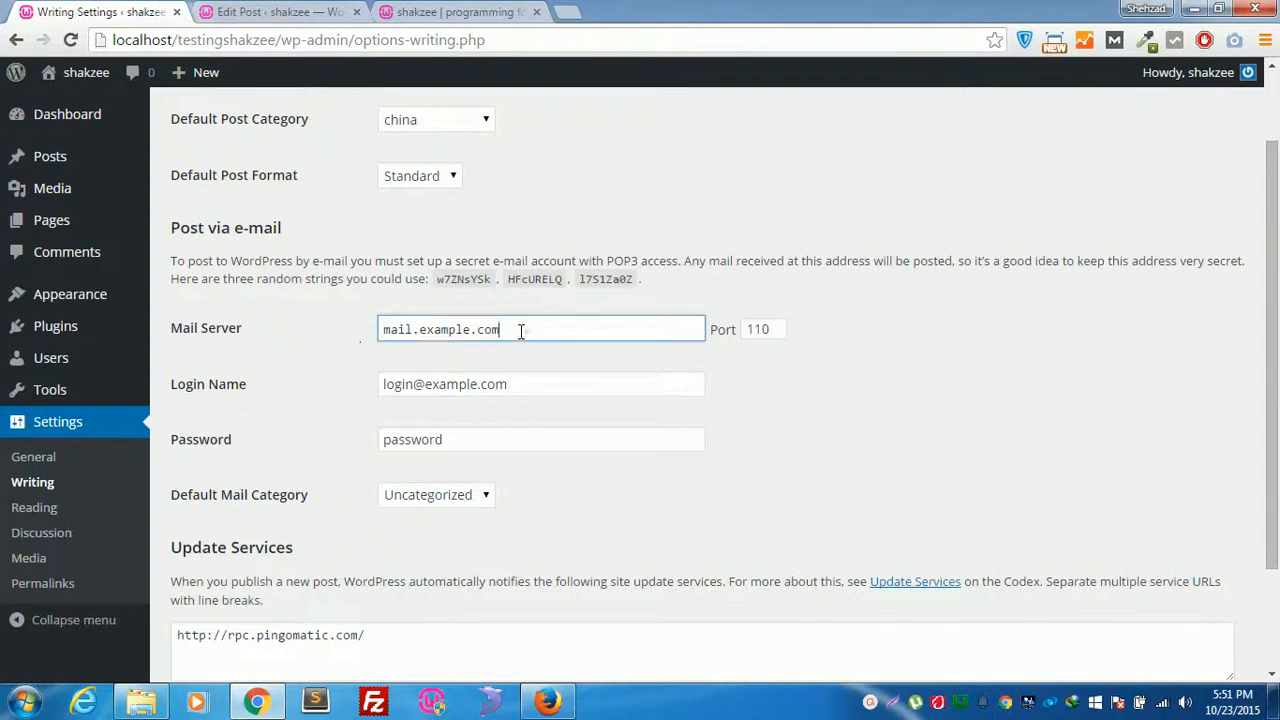
left_click(540, 394)
left_click(768, 440)
scroll(749, 437, "down", 3)
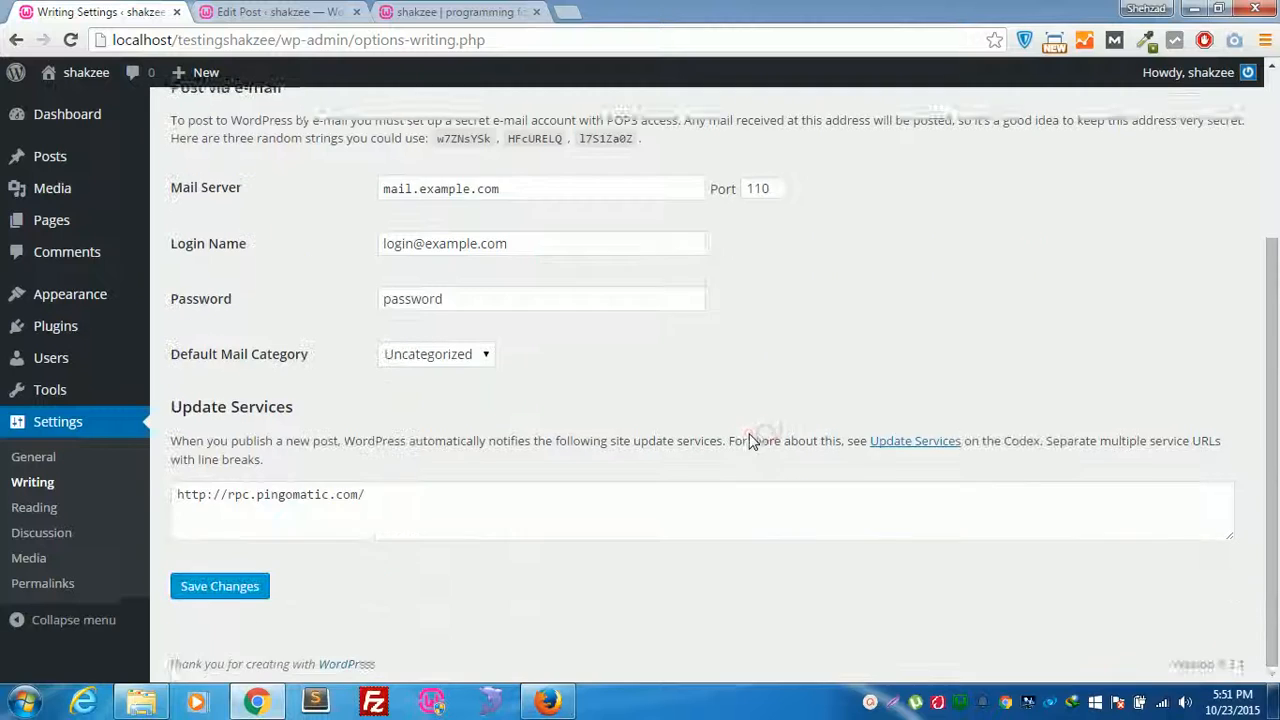
left_click(227, 600)
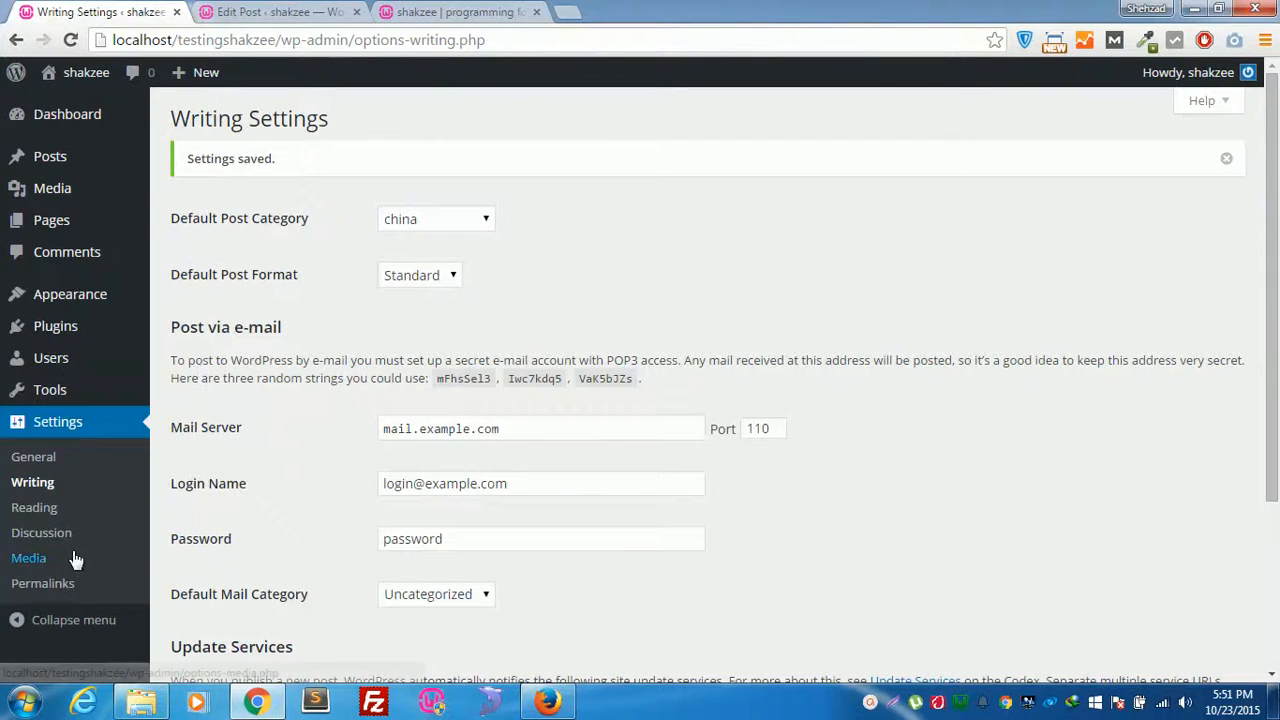
Step: Open the Reading settings and close the tab with the post's edit page
left_click(34, 507)
left_click(365, 10)
left_click(357, 11)
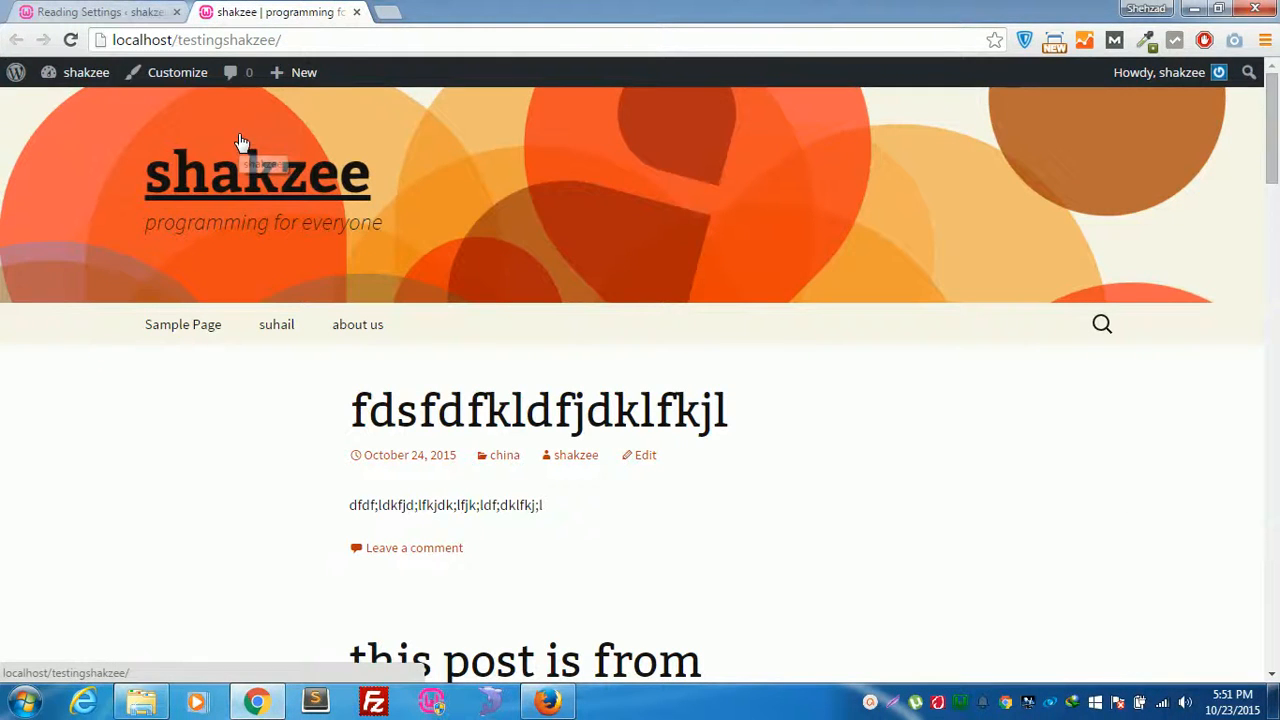
Step: Reload the home page to examine the posts displayed on it, and return to the Reading settings
left_click(70, 40)
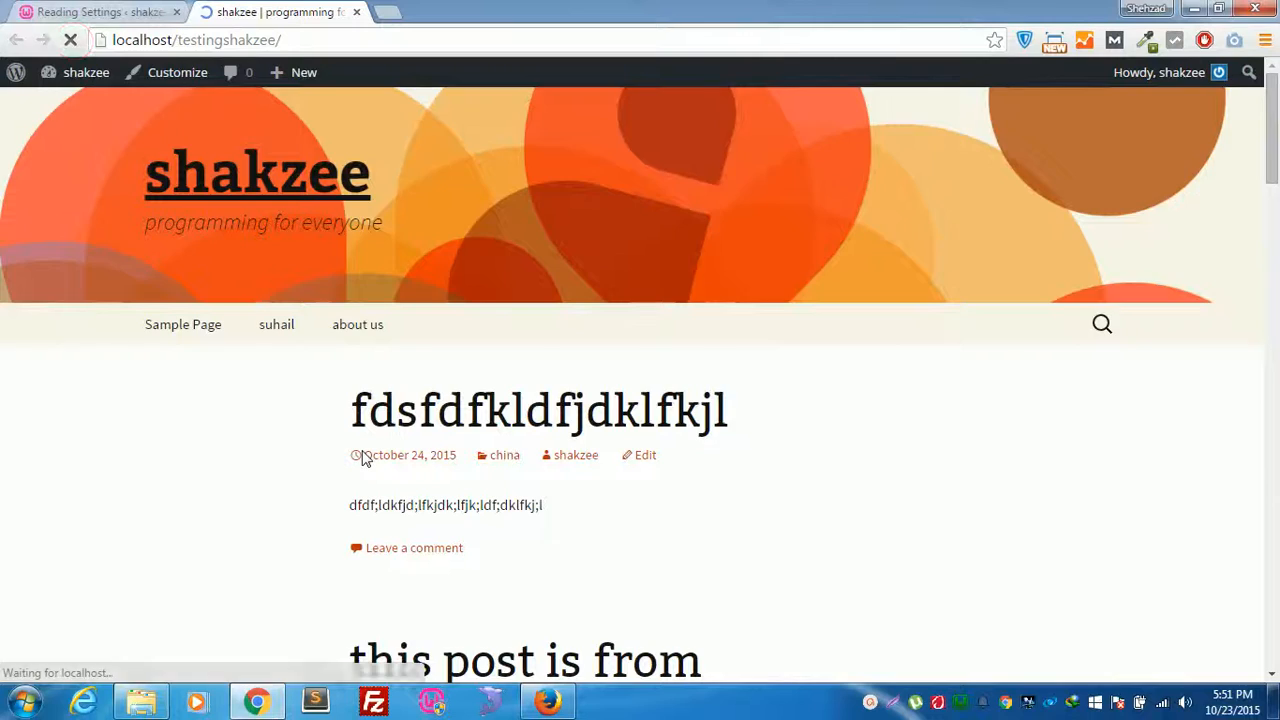
scroll(381, 458, "down", 7)
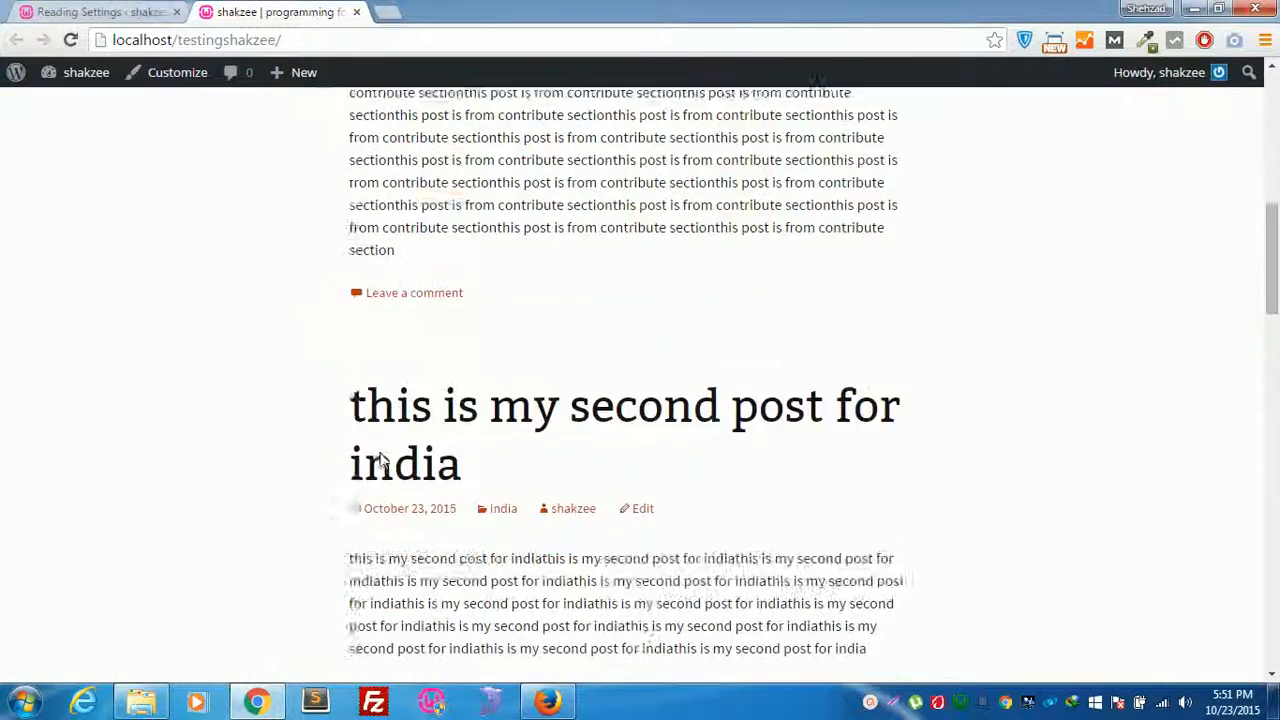
scroll(249, 162, "up", 10)
left_click(221, 174)
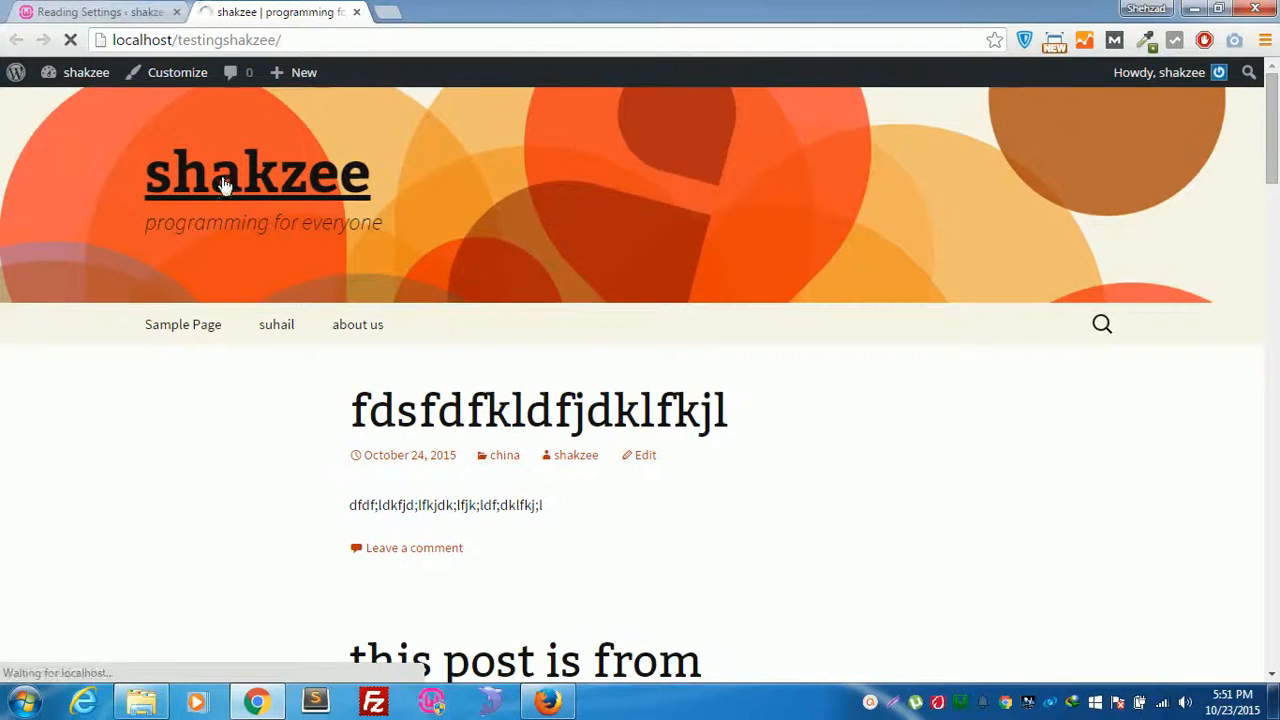
left_click(95, 12)
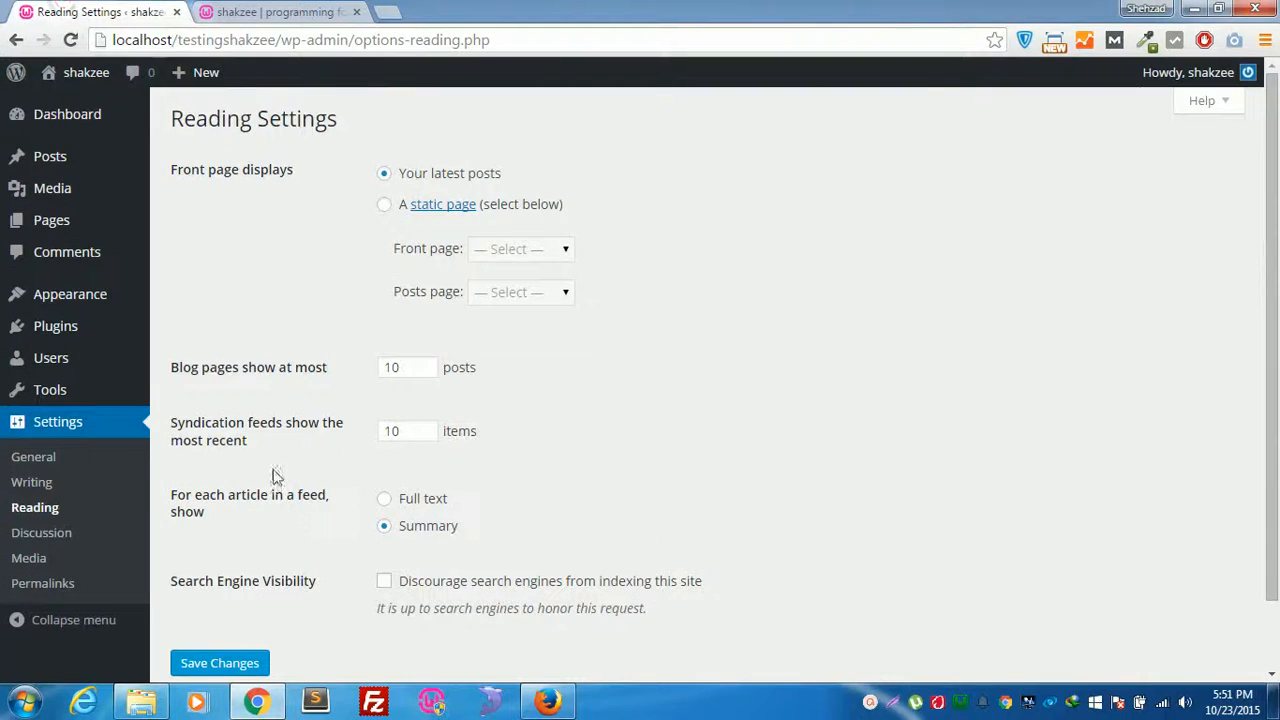
Step: Set the front page to display a static page and choose suhail as the front page
left_click(385, 207)
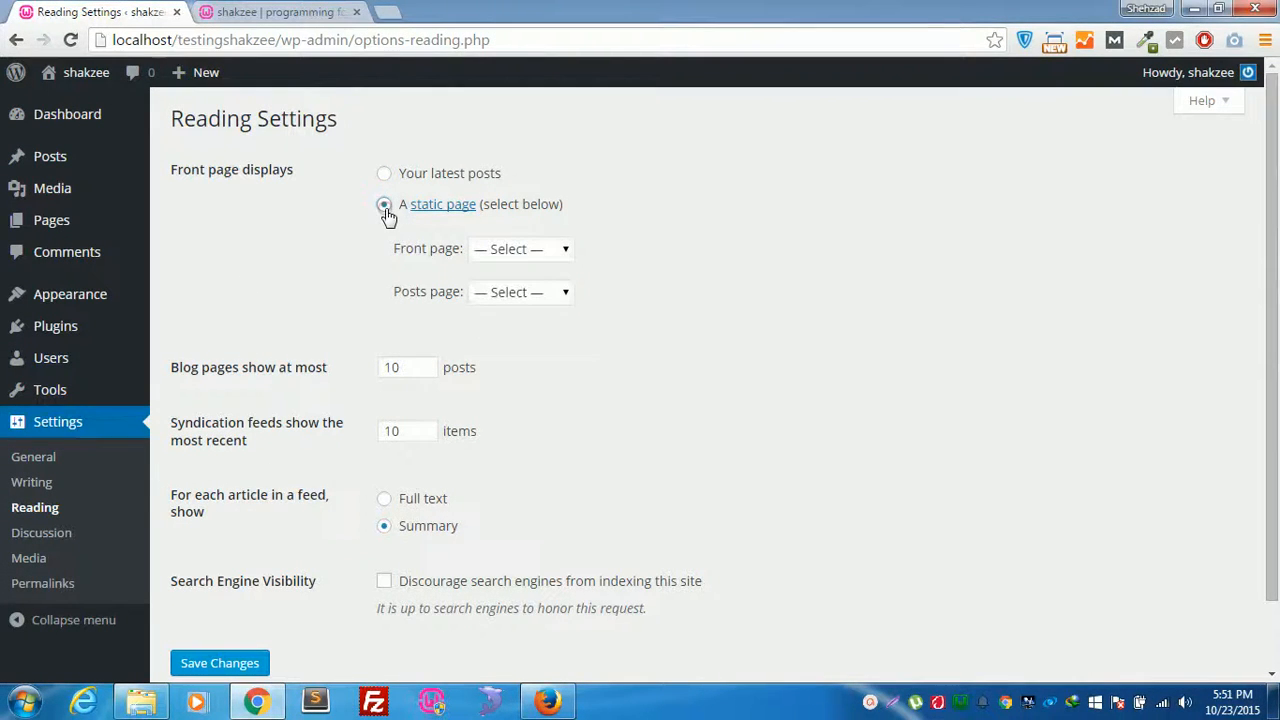
left_click(540, 249)
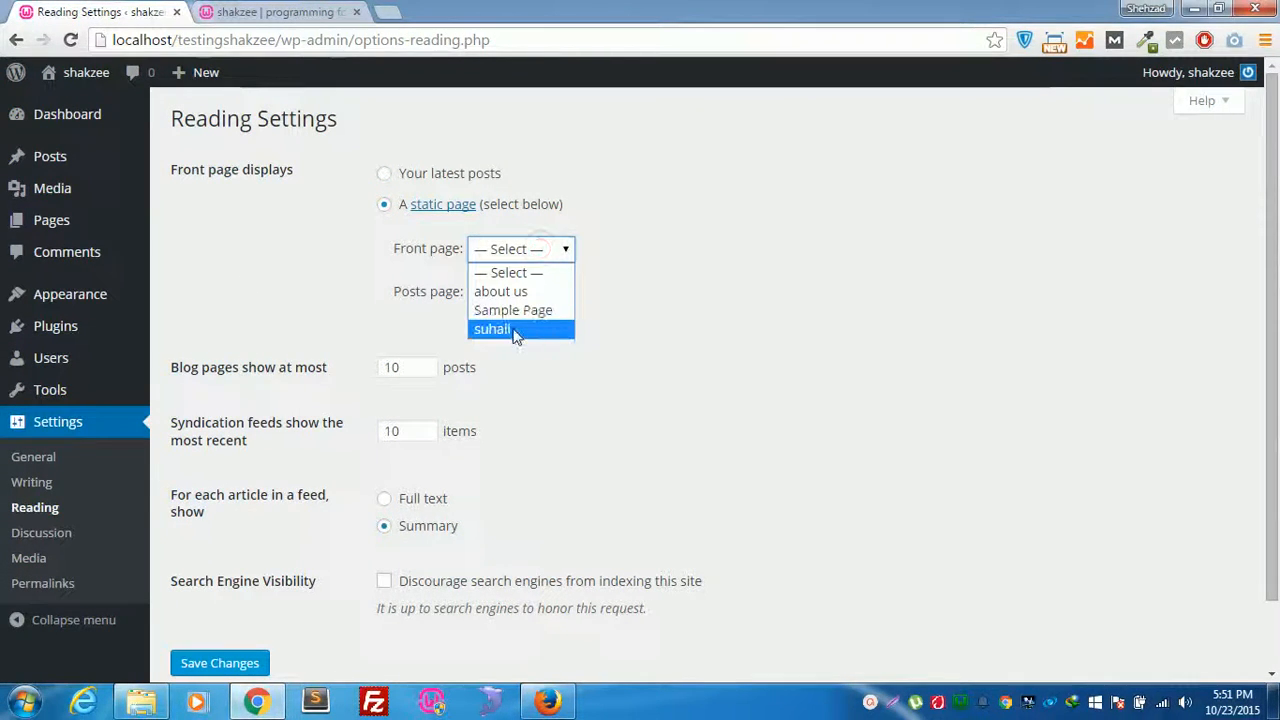
left_click(514, 331)
Step: View the suhail page in a separate tab, close it, and return to the Reading settings
left_click(275, 12)
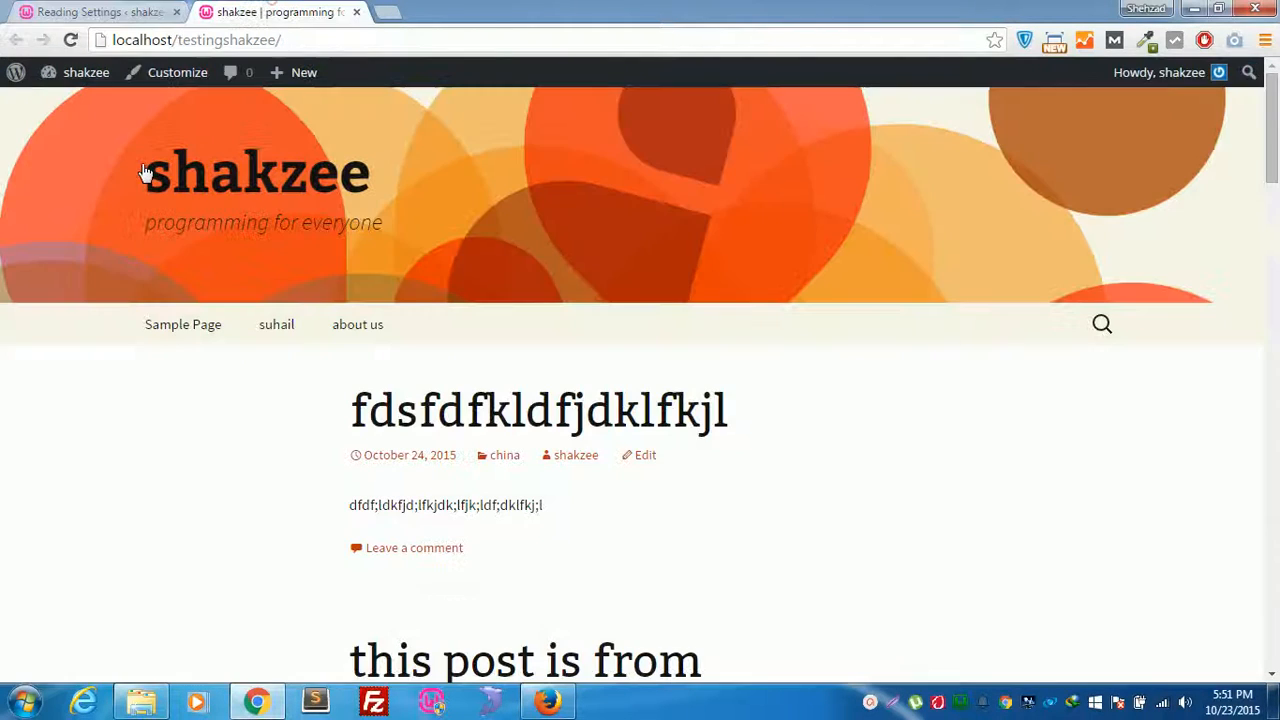
middle_click(286, 323)
left_click(490, 11)
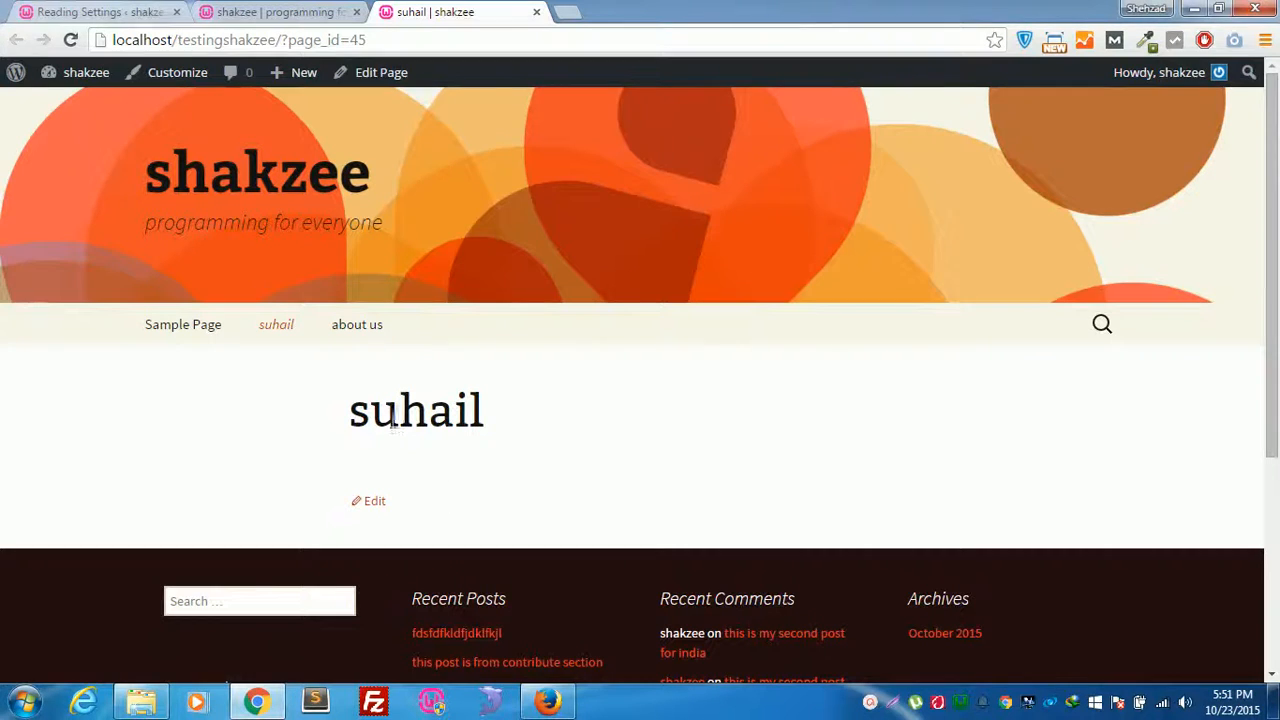
left_click_drag(352, 410, 443, 408)
left_click(497, 428)
left_click(537, 11)
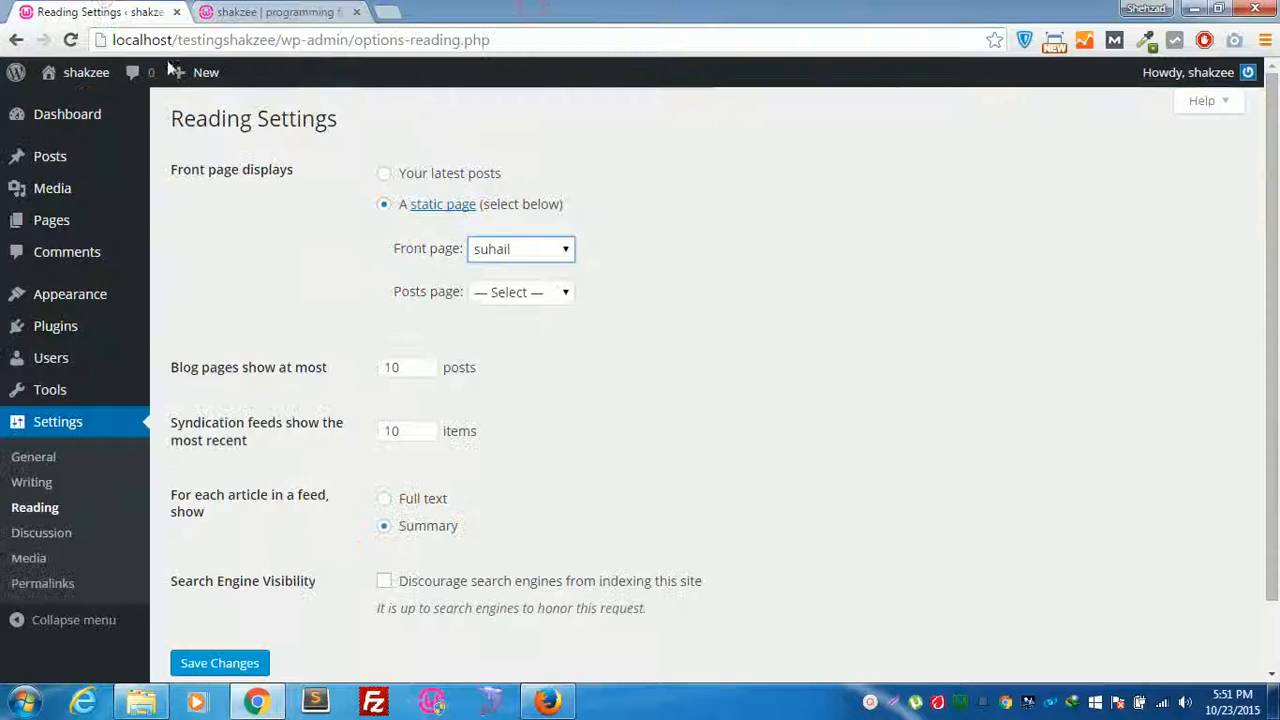
Step: Save the Reading settings with suhail as the static front page
left_click(572, 371)
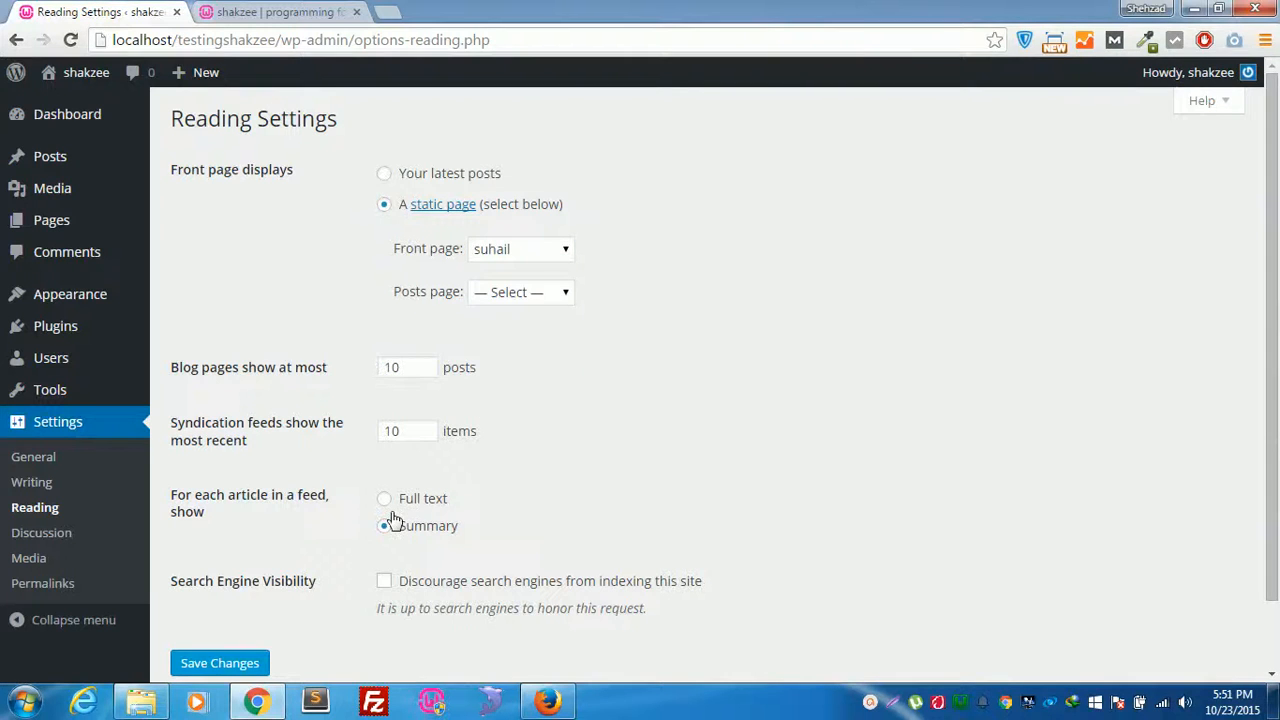
scroll(393, 520, "down", 2)
left_click(214, 586)
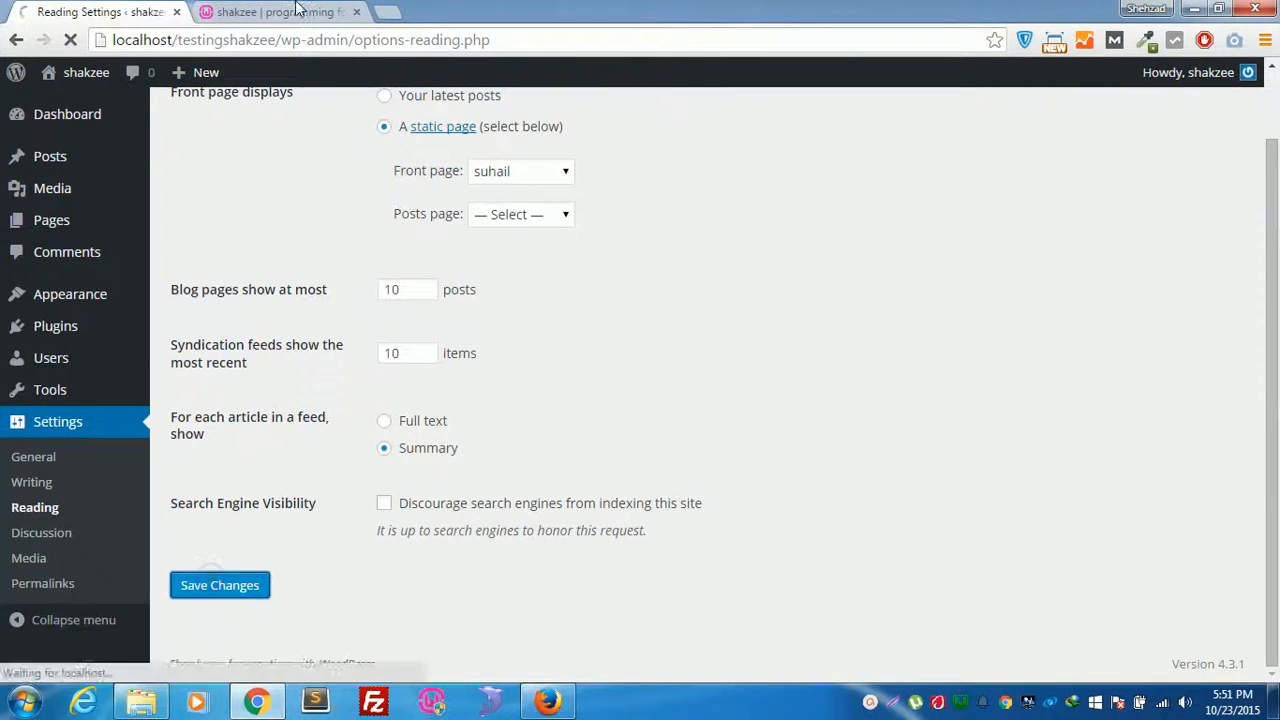
Step: Reload the home page through the site title, examine the page shown there, and return to the Reading settings
key("ctrl+Tab")
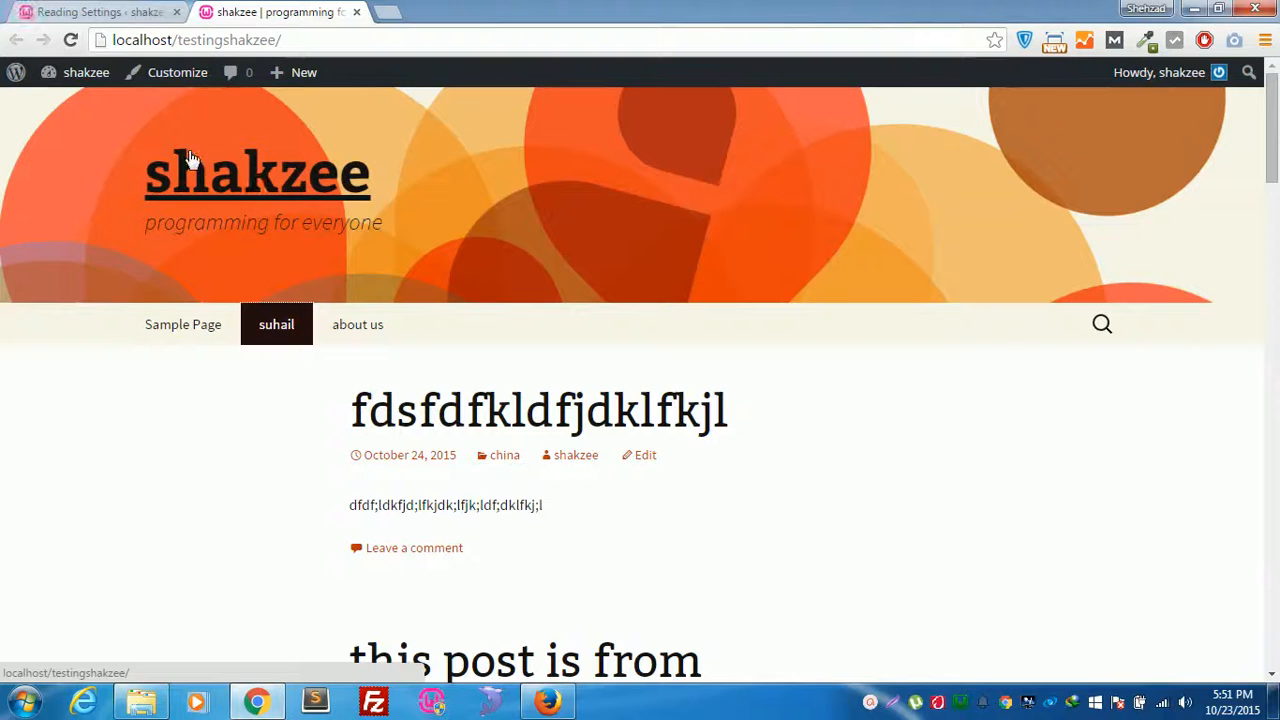
left_click(218, 180)
left_click_drag(340, 432, 520, 417)
left_click(337, 420)
key("ctrl+Tab")
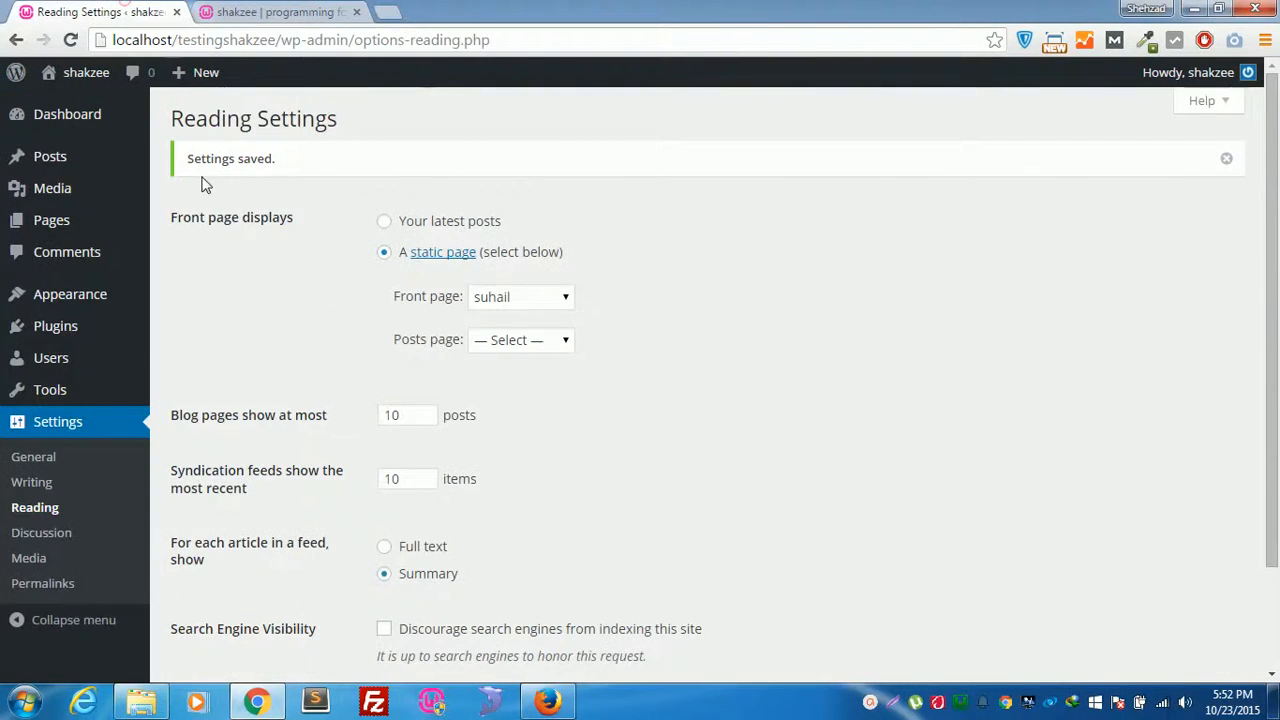
left_click(523, 341)
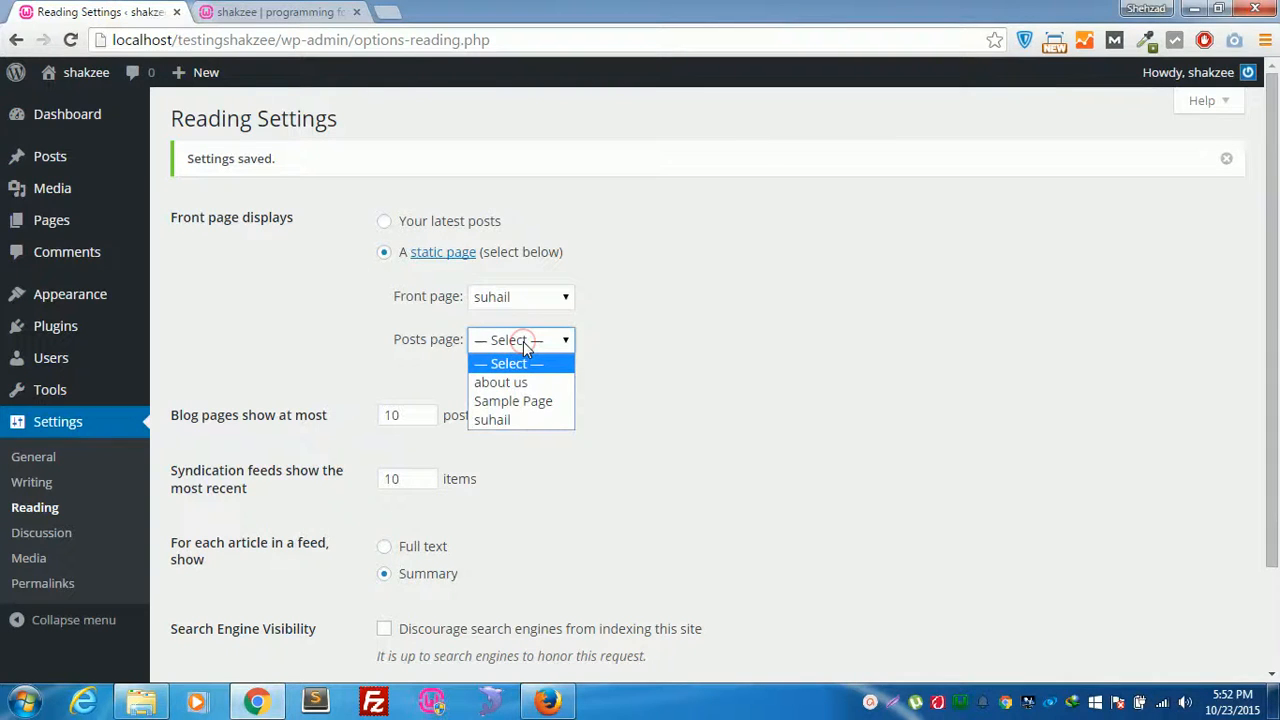
left_click(440, 376)
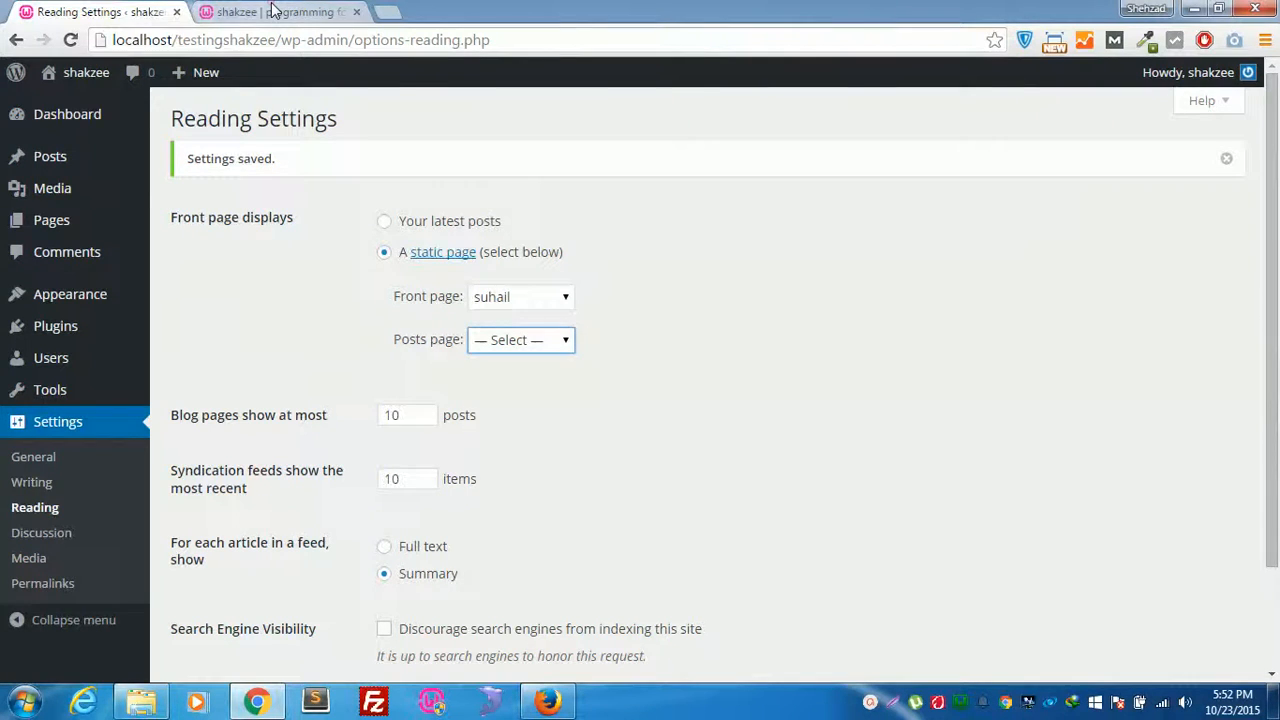
key("ctrl+Tab")
left_click(35, 10)
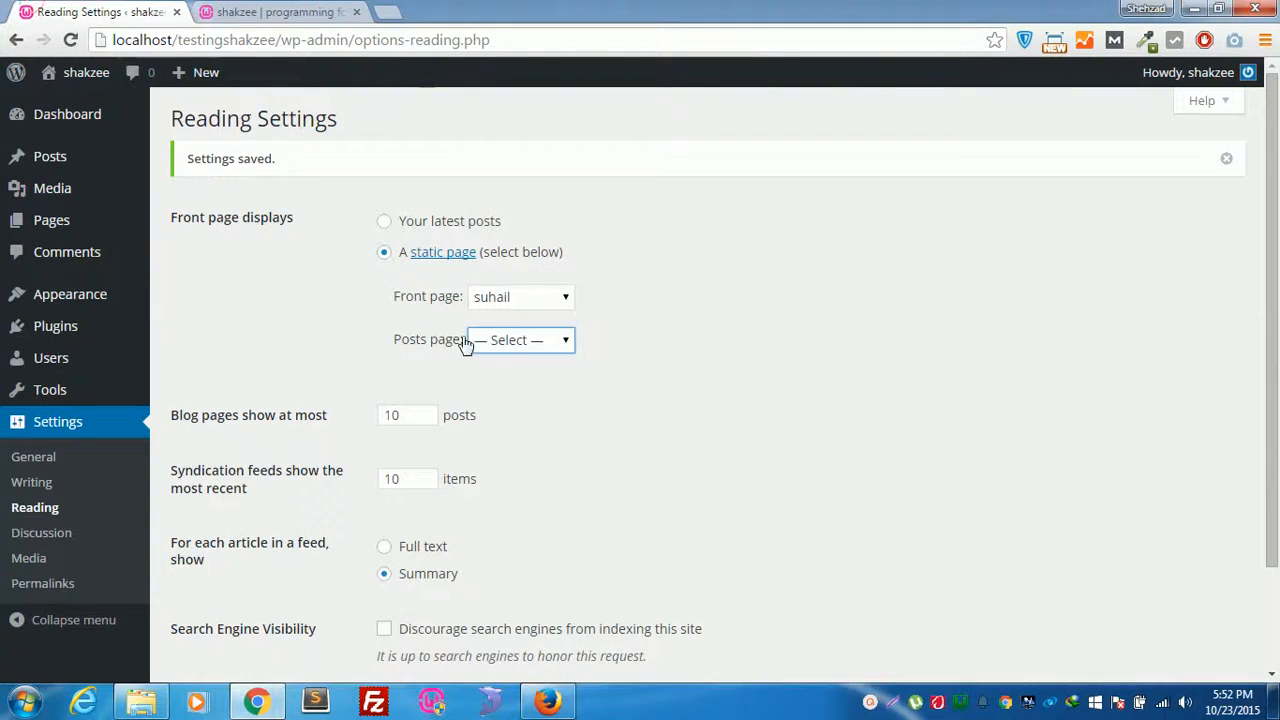
Step: Set the posts page to suhail and save the Reading settings
left_click(531, 340)
left_click(517, 421)
scroll(405, 420, "down", 2)
left_click(224, 588)
Step: Reload the home page to examine all of the content displayed on it, and return to the Reading settings
left_click(240, 12)
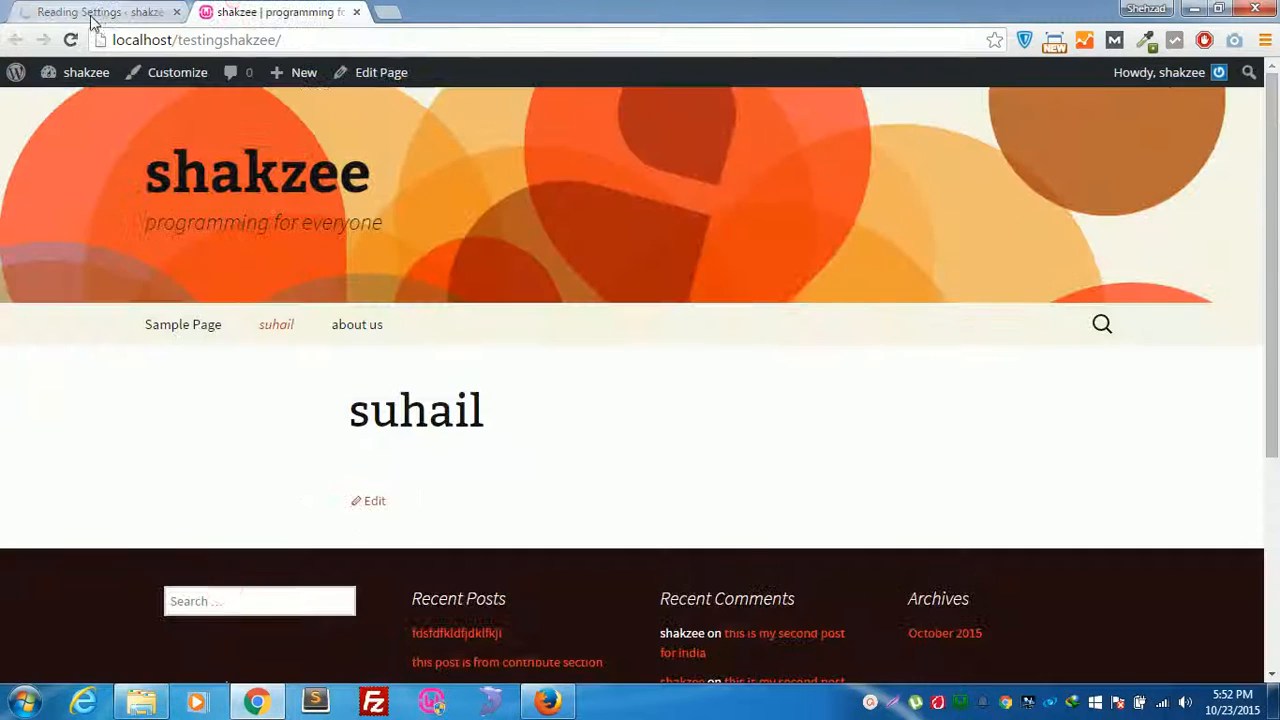
left_click(70, 40)
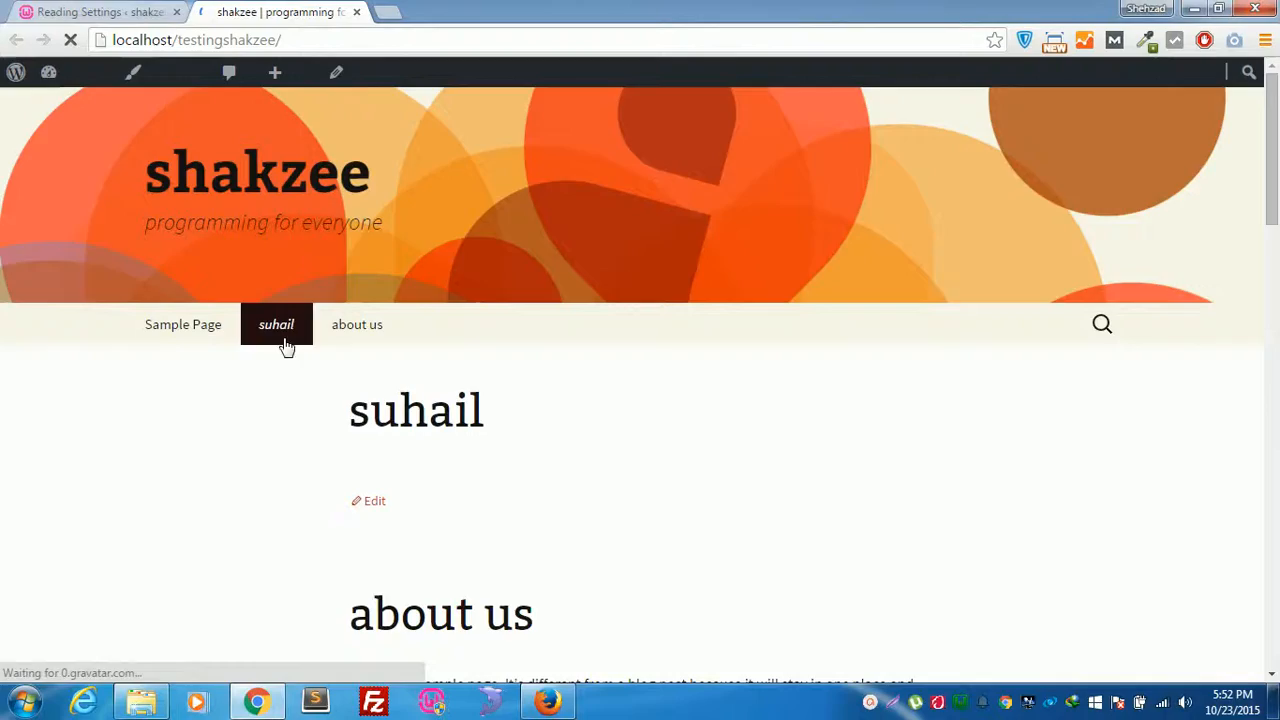
scroll(480, 430, "down", 10)
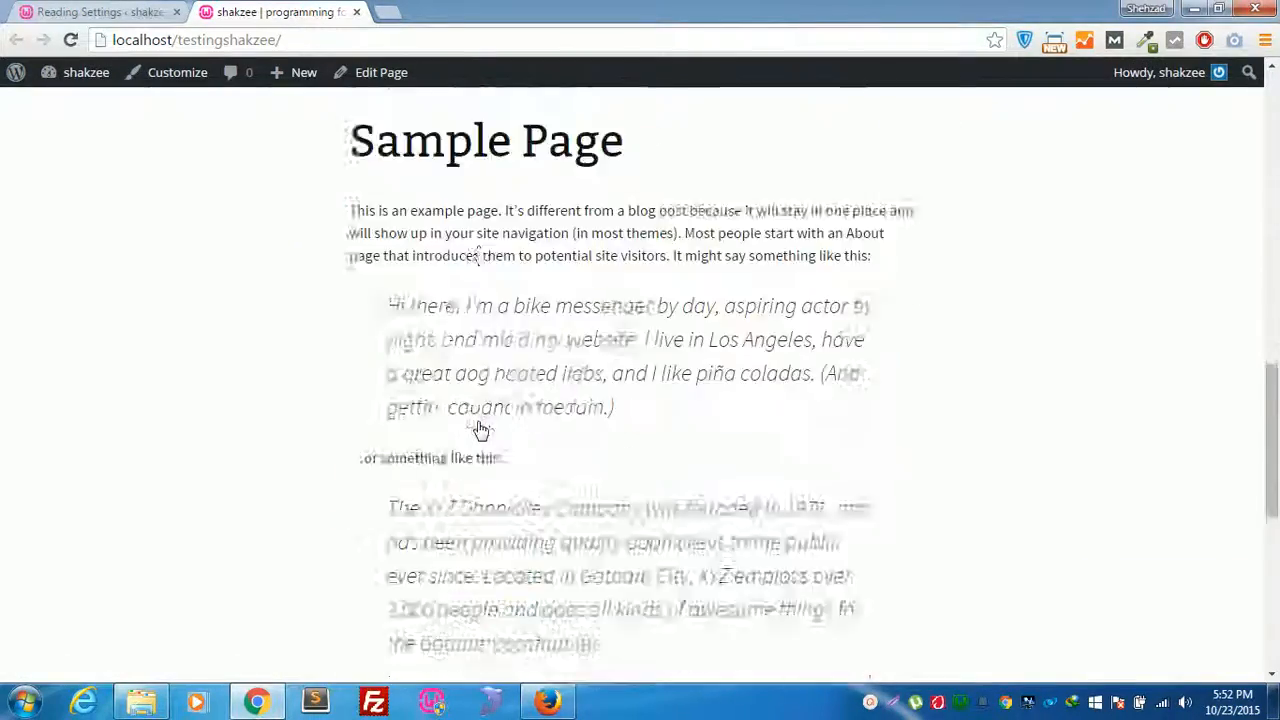
scroll(480, 430, "down", 5)
scroll(480, 430, "up", 15)
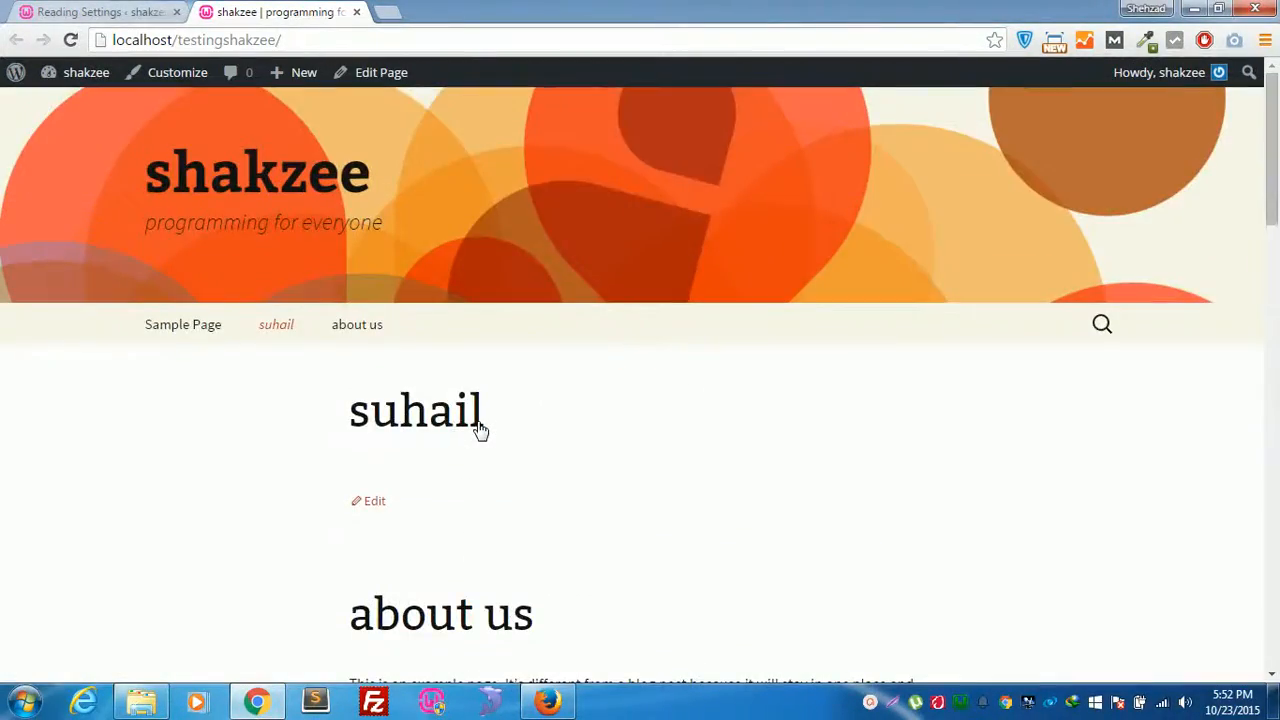
left_click(95, 12)
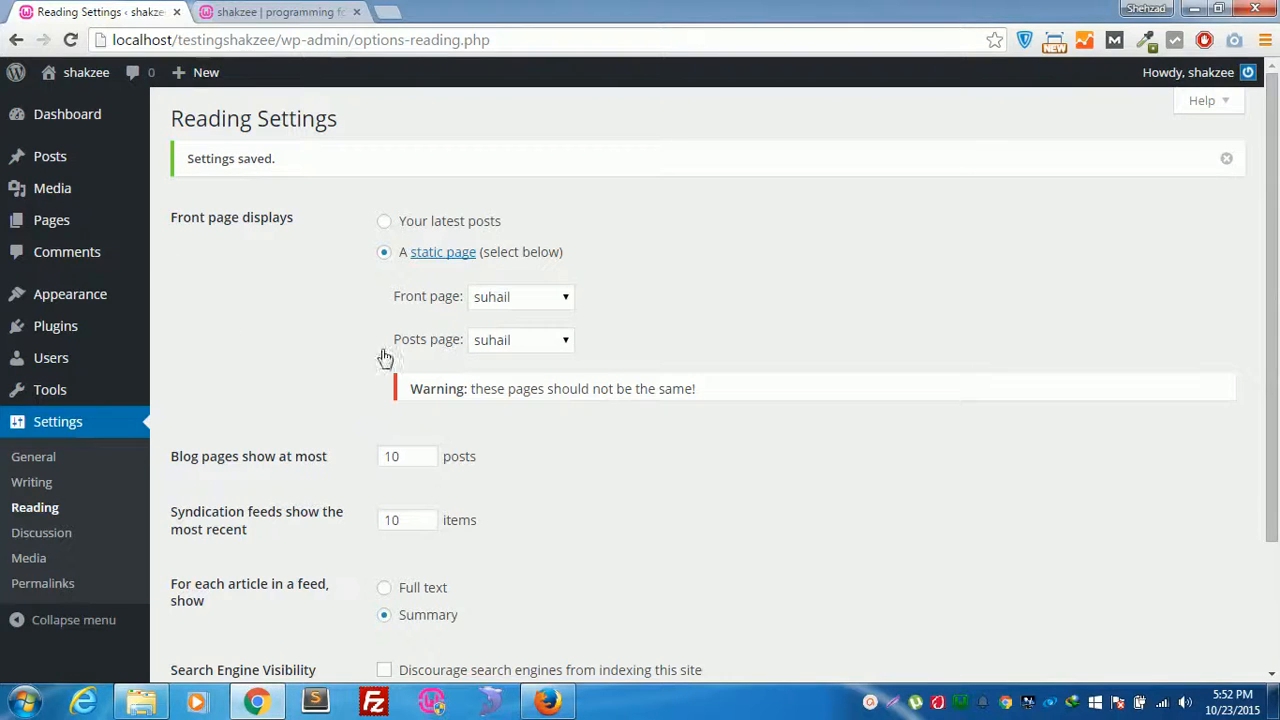
mouse_move(55, 168)
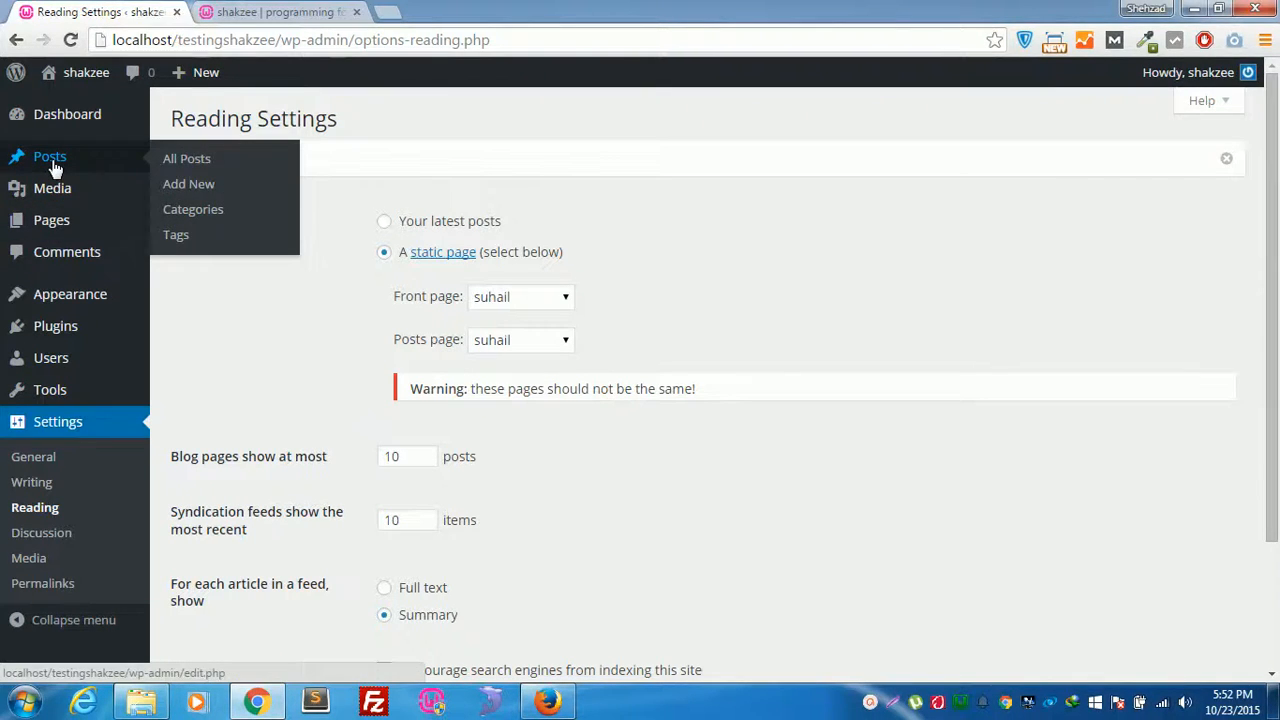
mouse_move(25, 232)
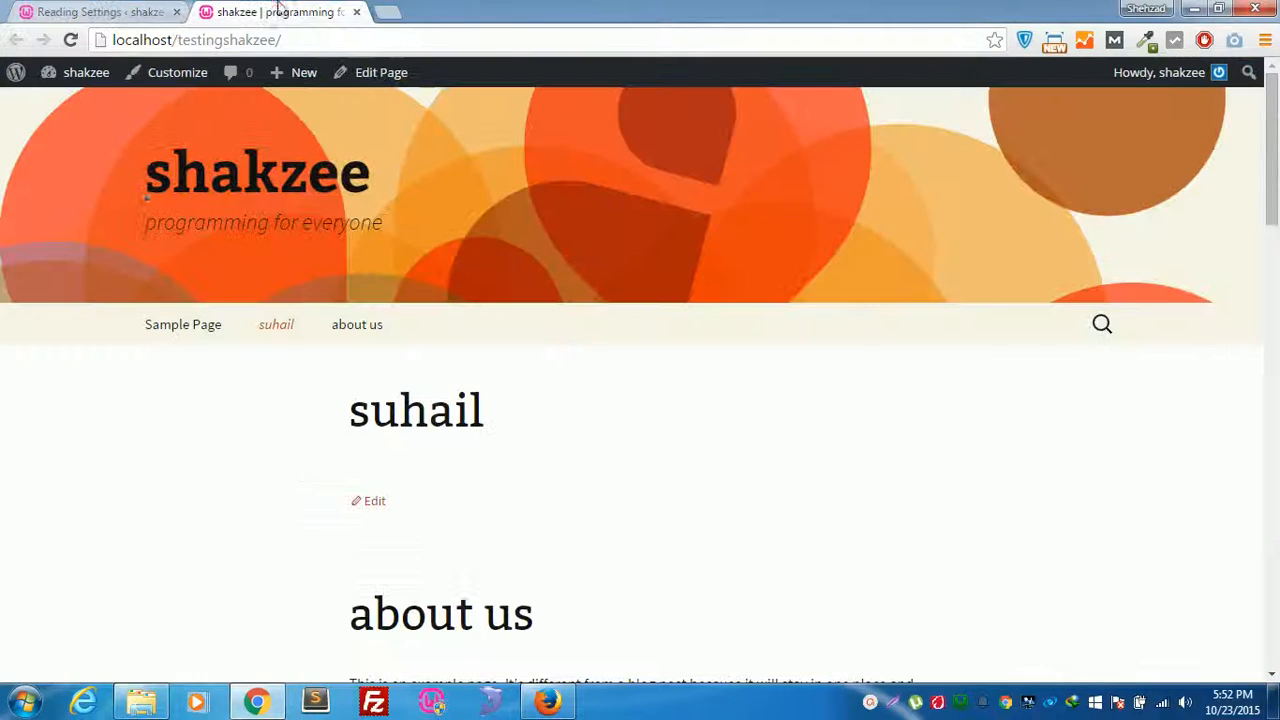
left_click(280, 11)
left_click(103, 11)
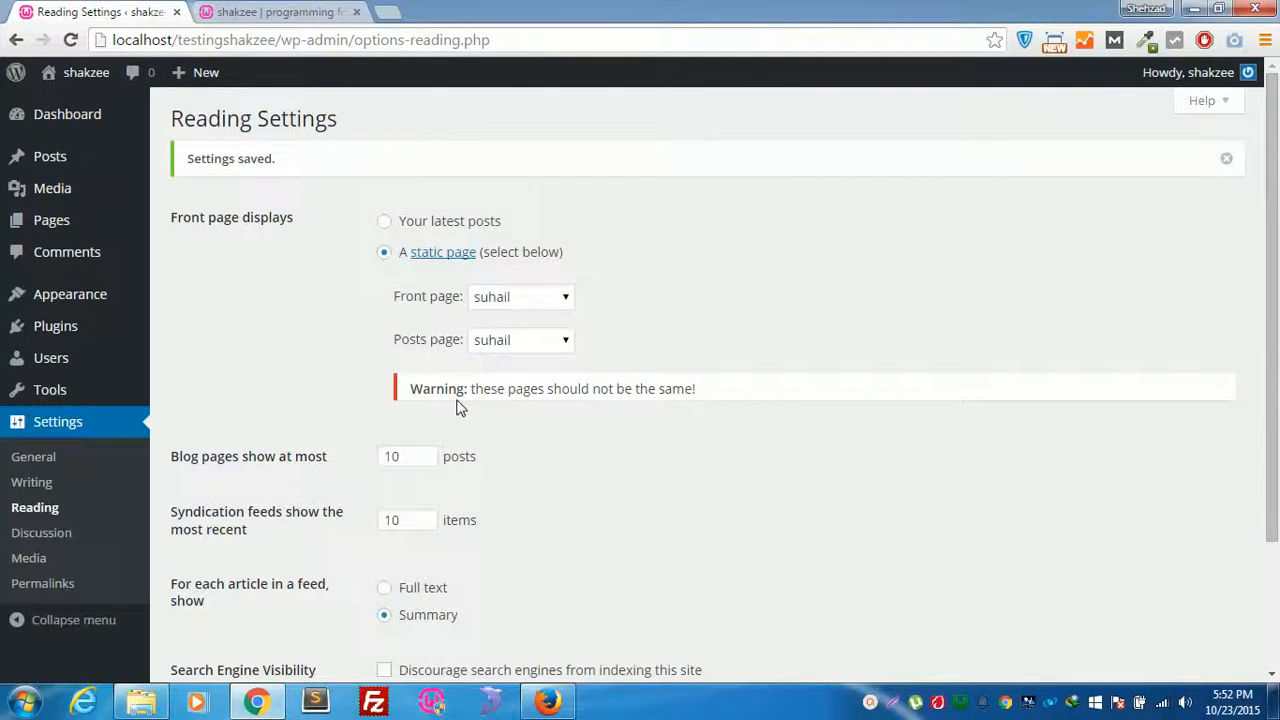
Step: Discourage search engines from indexing this site, save the Reading settings, and reload the home page
scroll(458, 407, "down", 3)
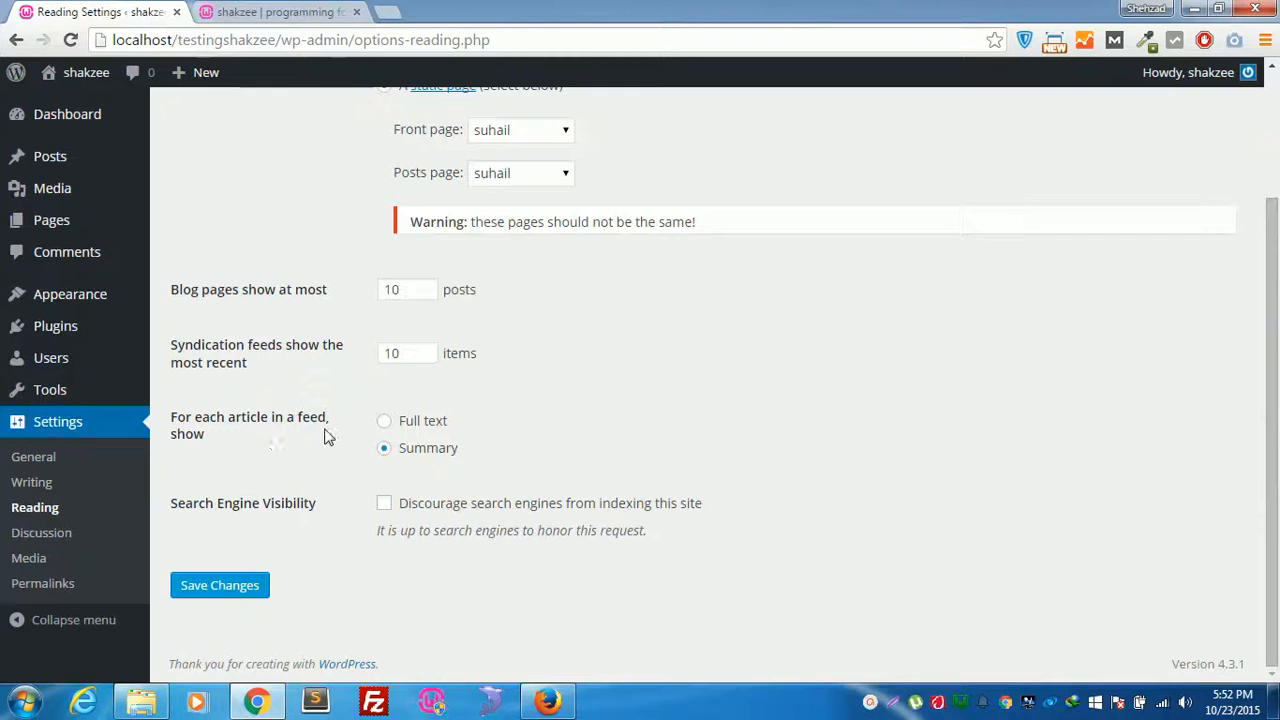
left_click(384, 504)
left_click(237, 585)
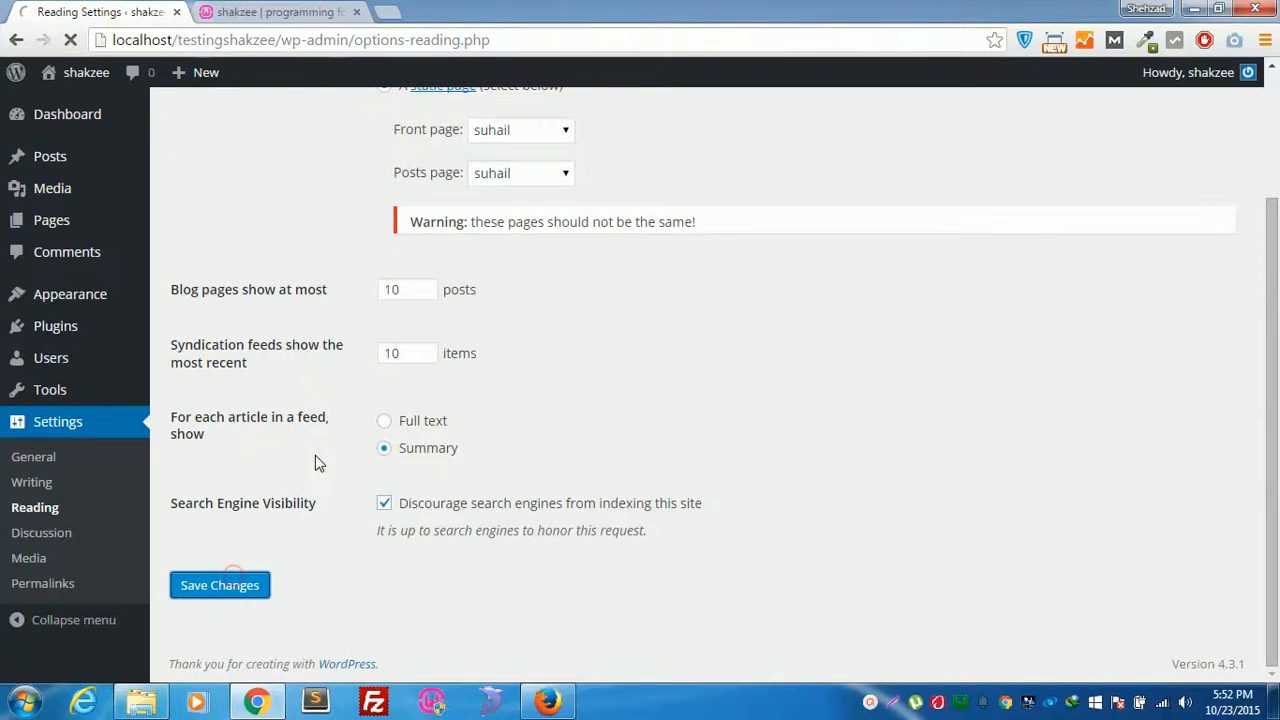
left_click(268, 10)
left_click(70, 40)
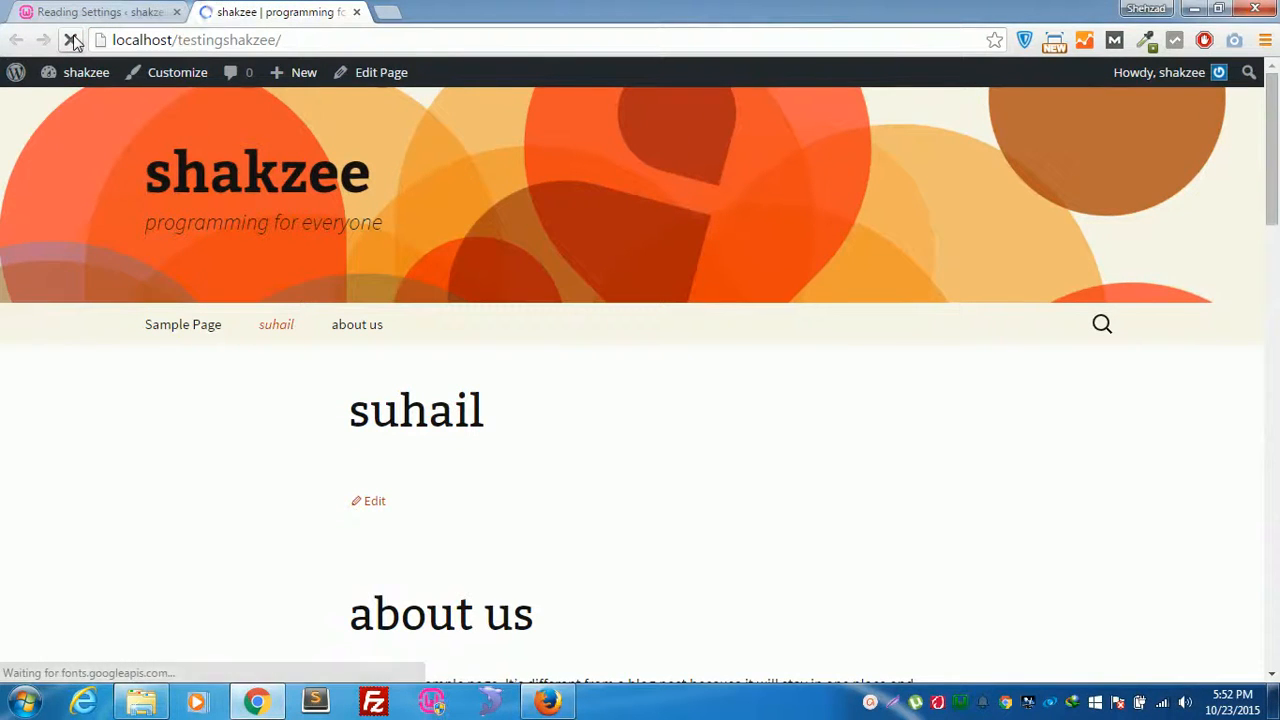
Step: Return to the Reading settings, set the front page to display your latest posts, and save
left_click(127, 8)
left_click(386, 222)
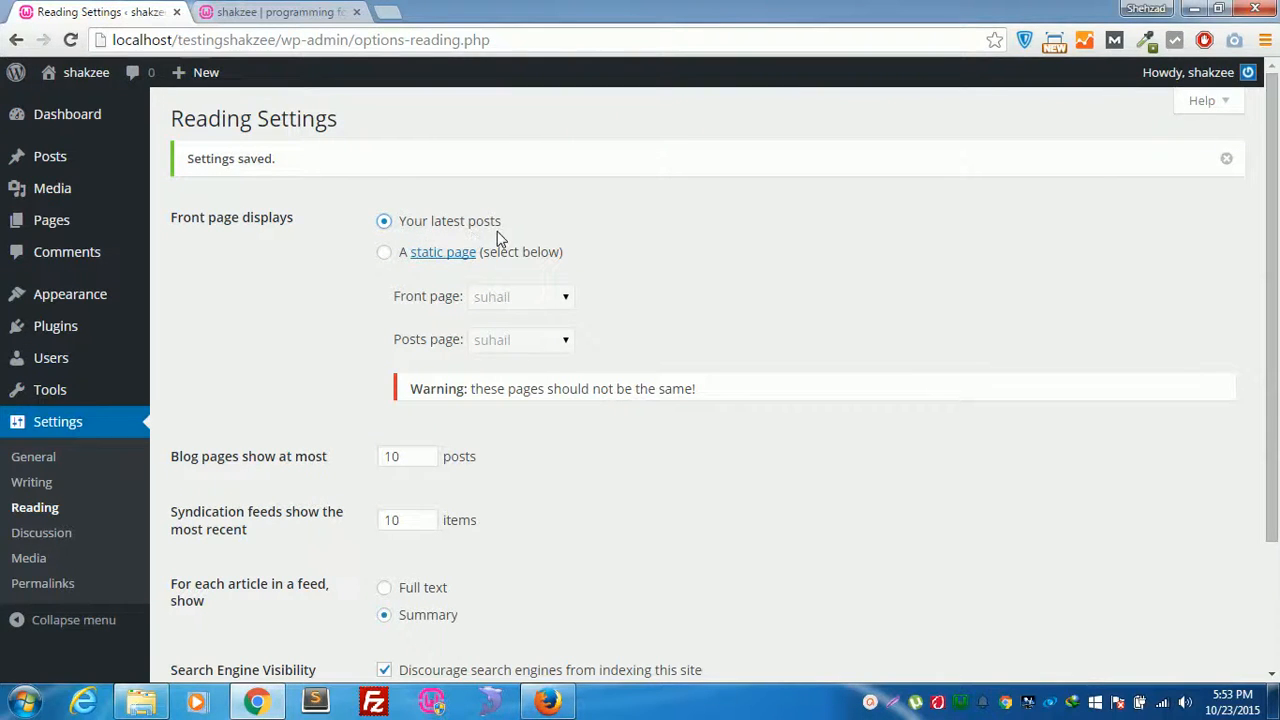
scroll(618, 358, "down", 2)
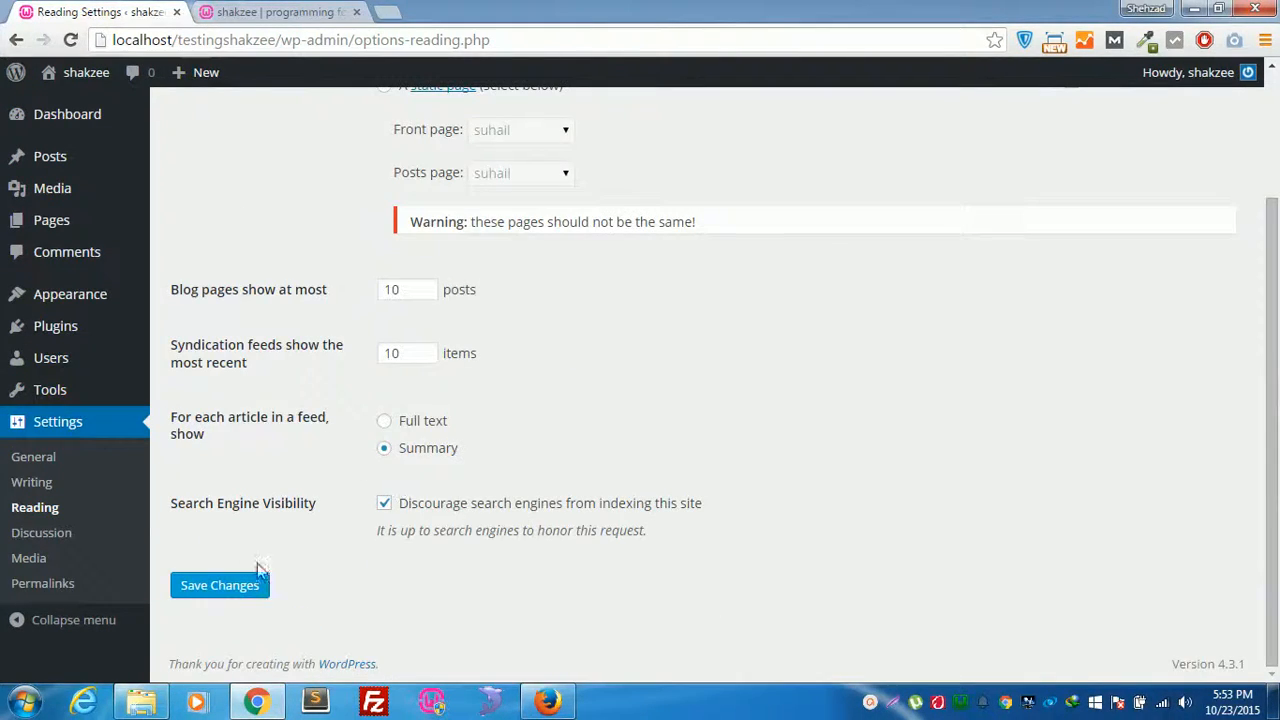
Step: Reload the home page to examine the latest posts through to its end, and return to the Reading settings
left_click(263, 12)
left_click(70, 42)
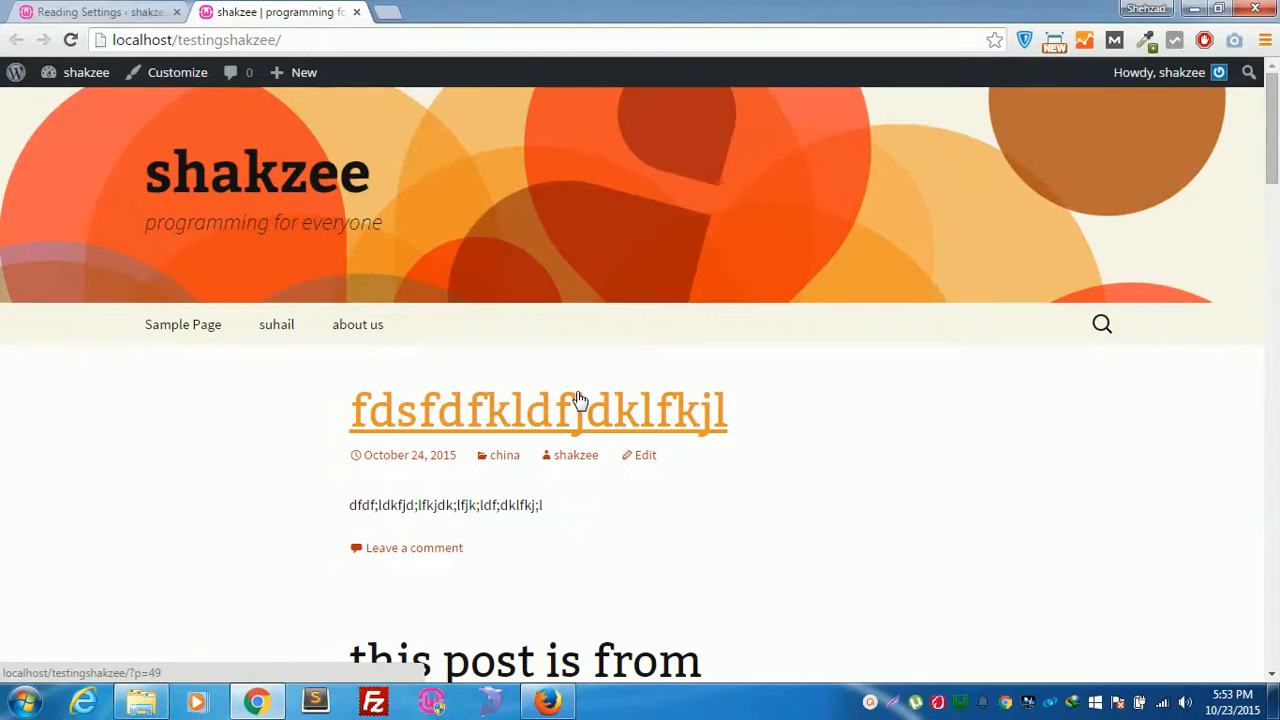
scroll(578, 399, "down", 9)
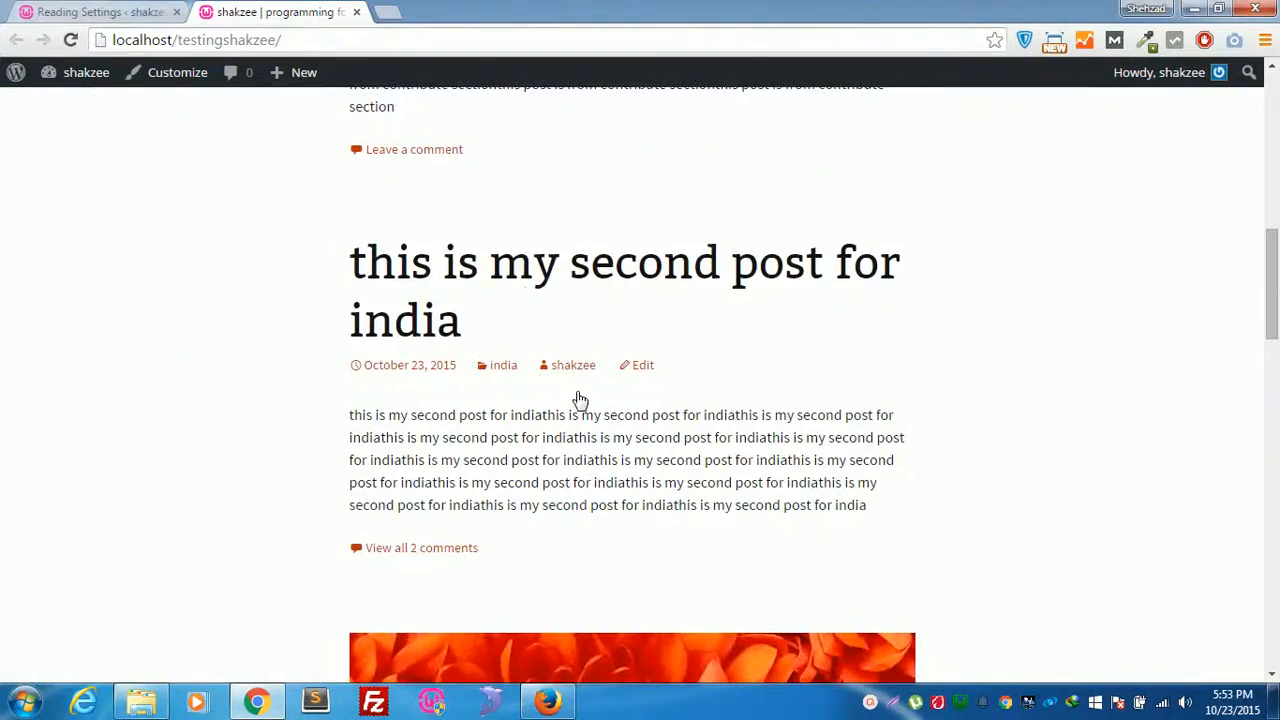
scroll(579, 400, "down", 16)
scroll(579, 400, "up", 20)
left_click(112, 12)
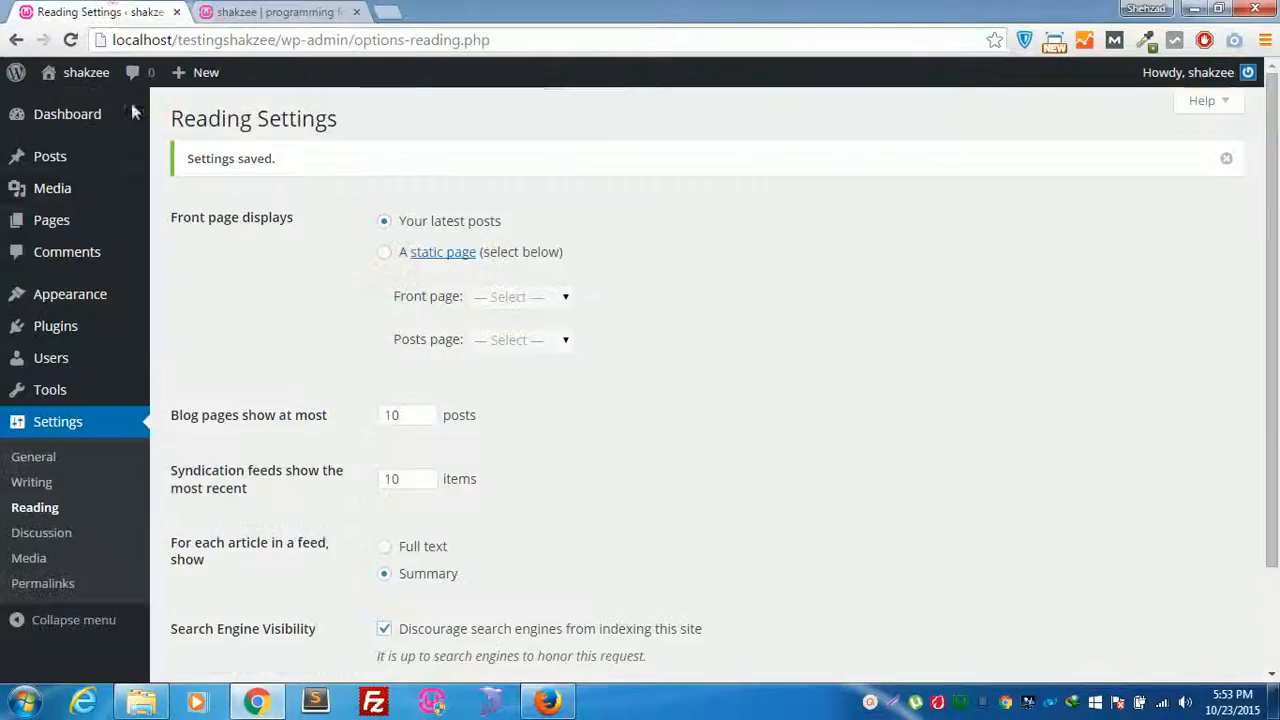
Step: Open the Discussion settings and examine the comment and avatar options, including the avatar in the account menu
left_click(54, 538)
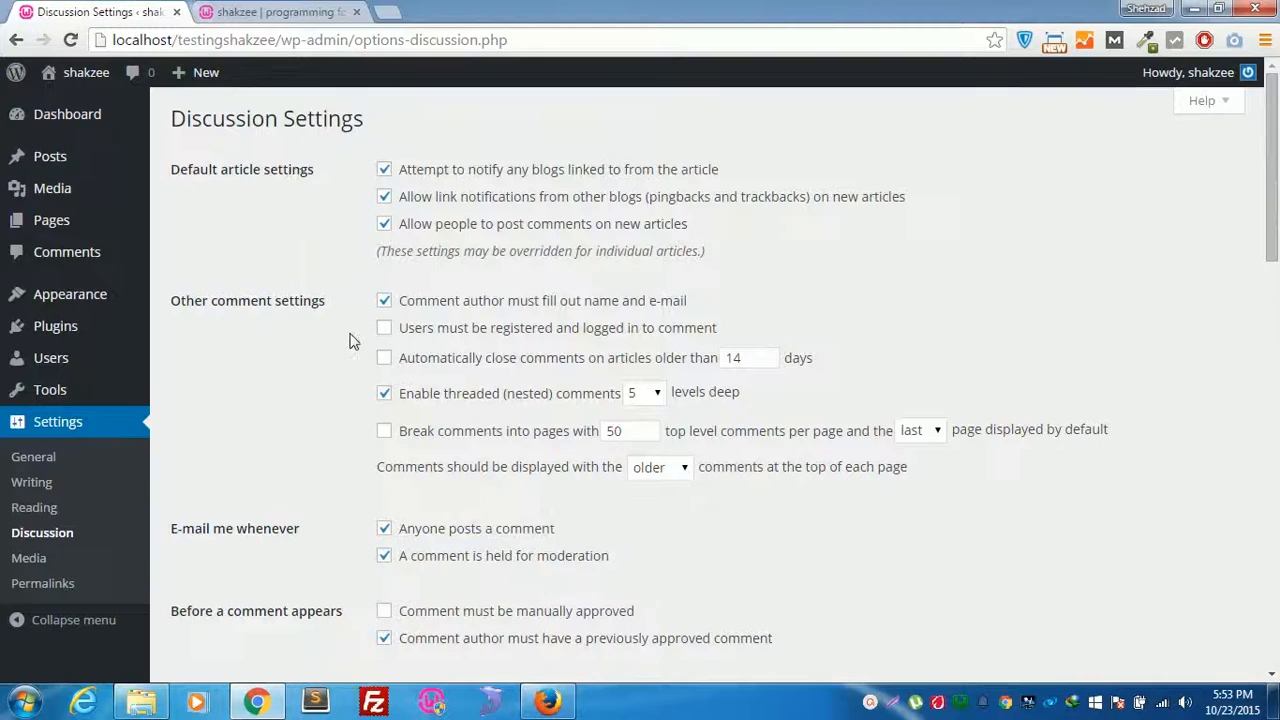
scroll(350, 341, "down", 12)
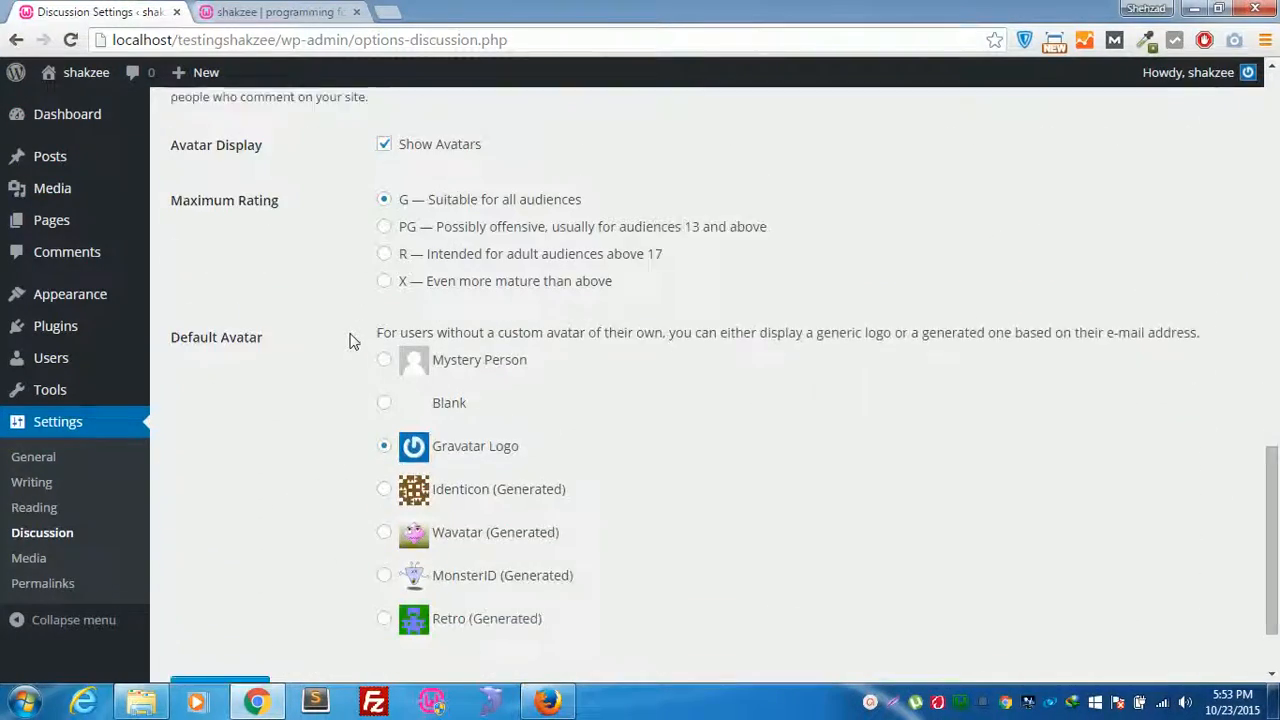
scroll(350, 341, "up", 3)
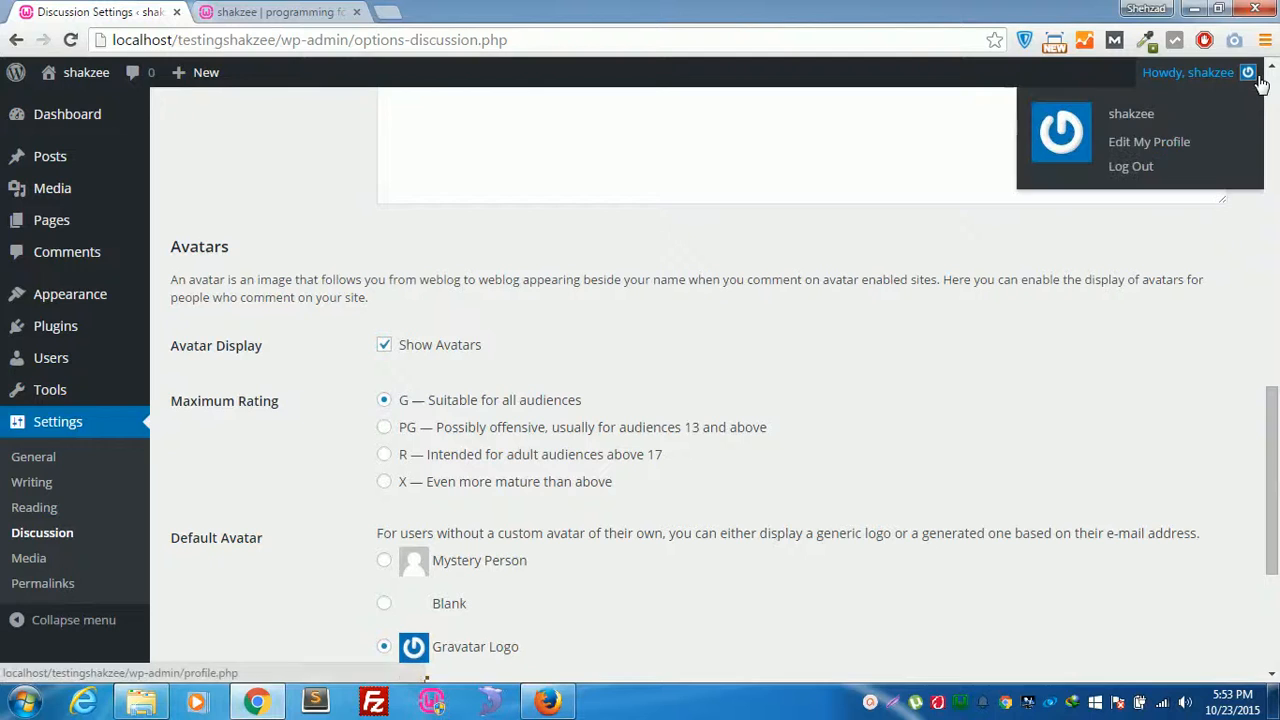
Step: Set the default avatar to Retro (Generated) and save the Discussion settings
scroll(500, 451, "down", 3)
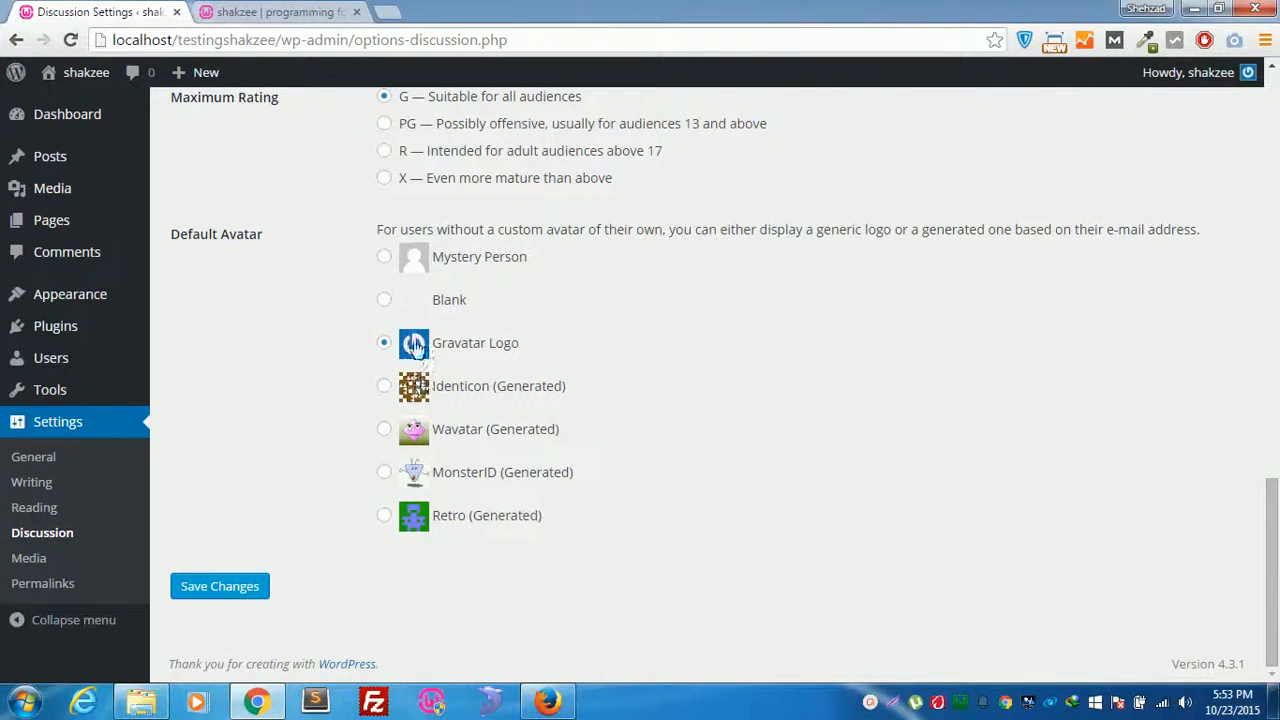
left_click(383, 517)
left_click(210, 588)
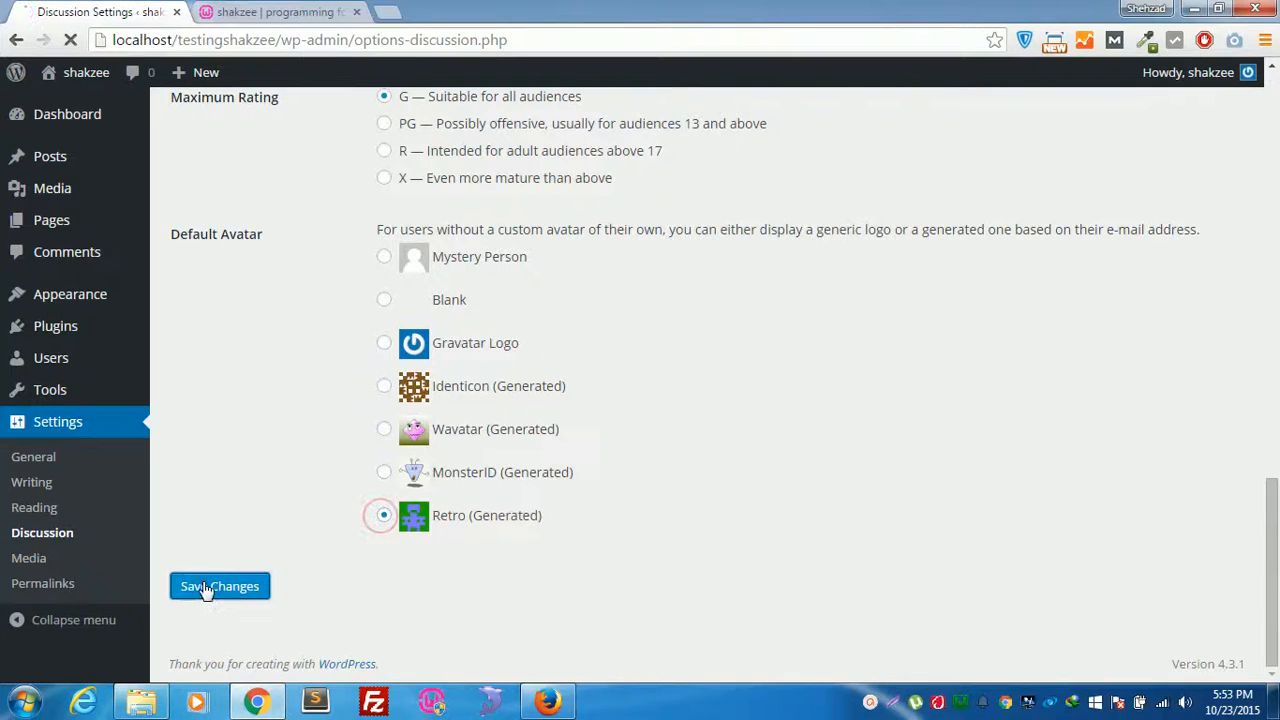
Step: Reload the home page to check the account avatar, and return to the Discussion settings to review the comment options
key("ctrl+Tab")
left_click(70, 40)
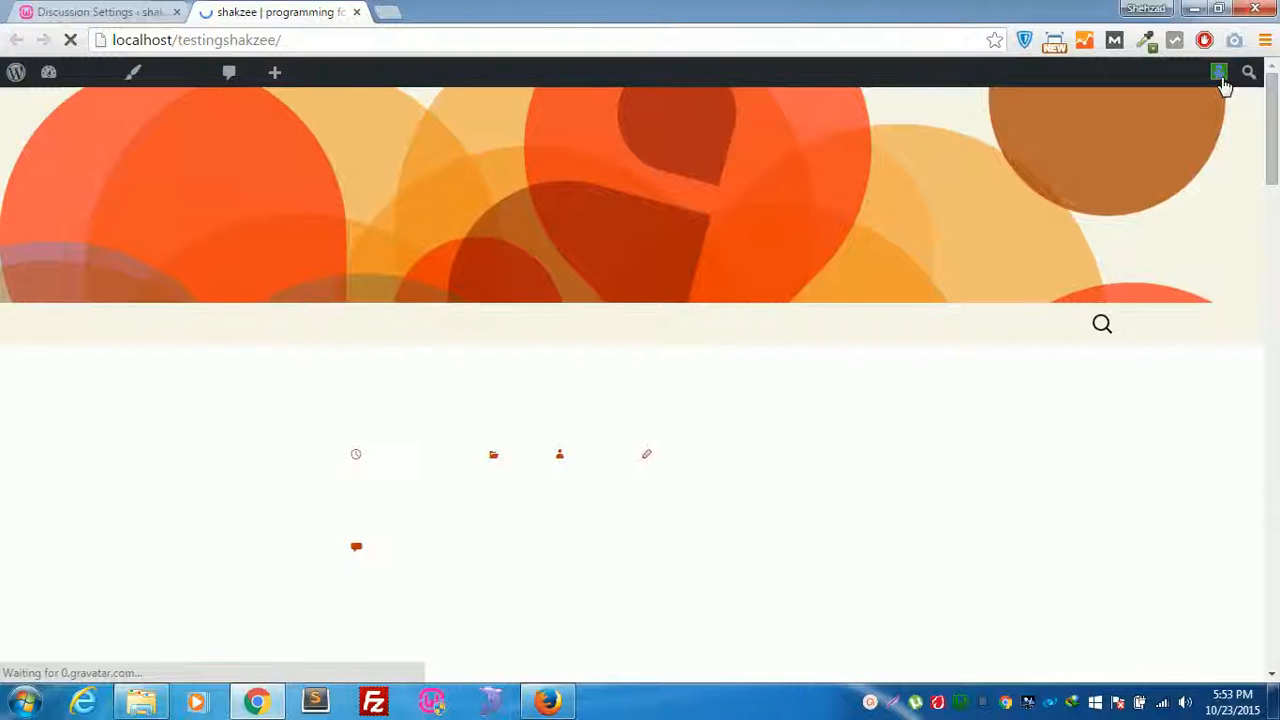
key("ctrl+Tab")
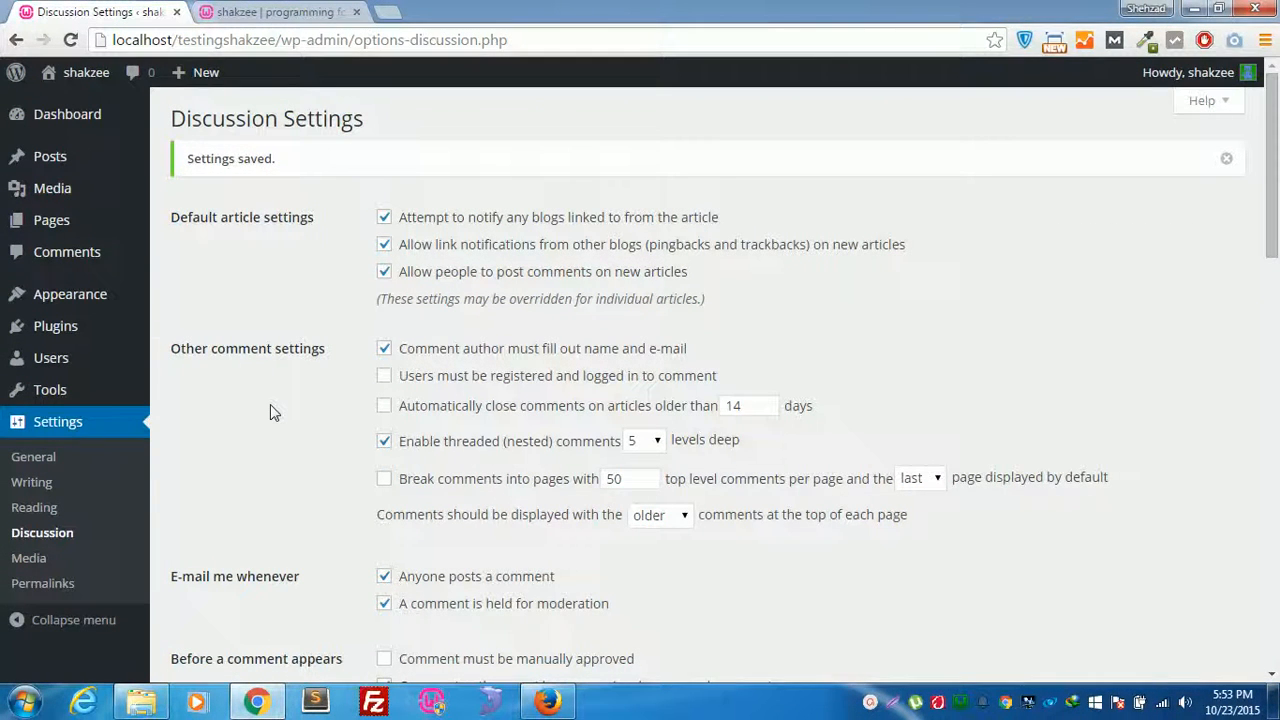
scroll(270, 404, "down", 2)
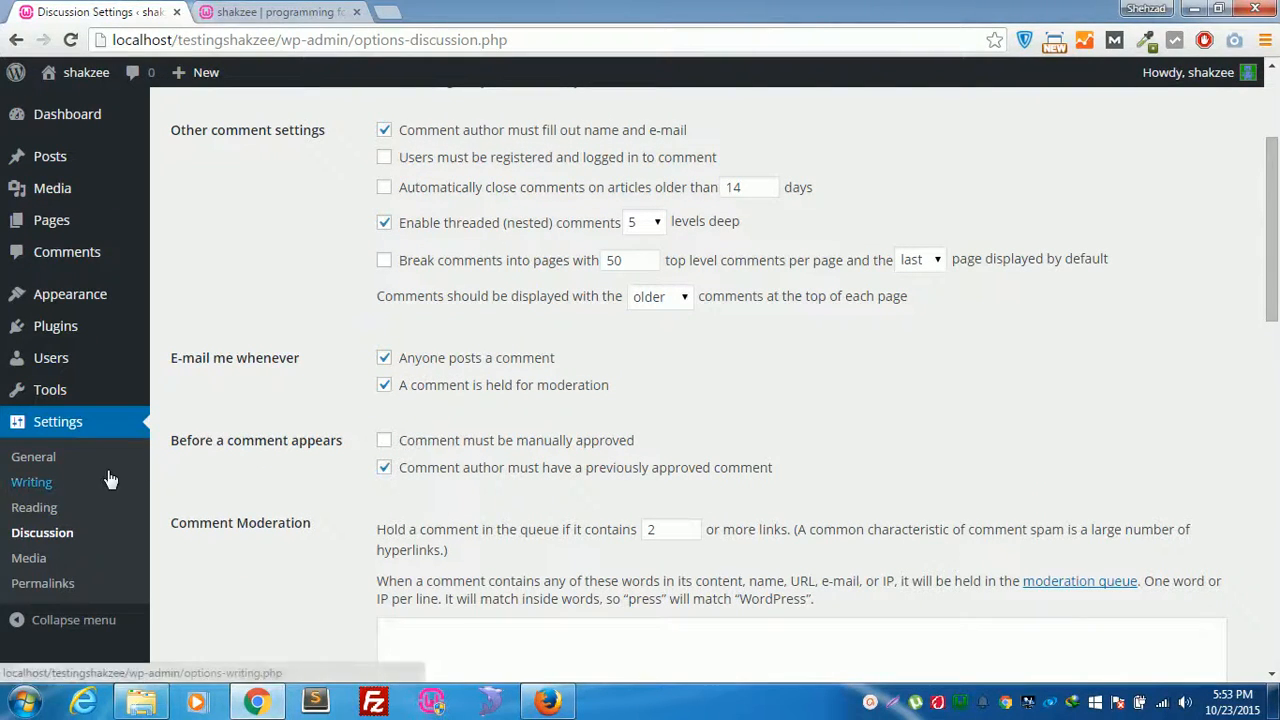
Step: Open the Media settings to examine the image sizes, and open the Permalink settings to examine the URL structures
left_click(28, 558)
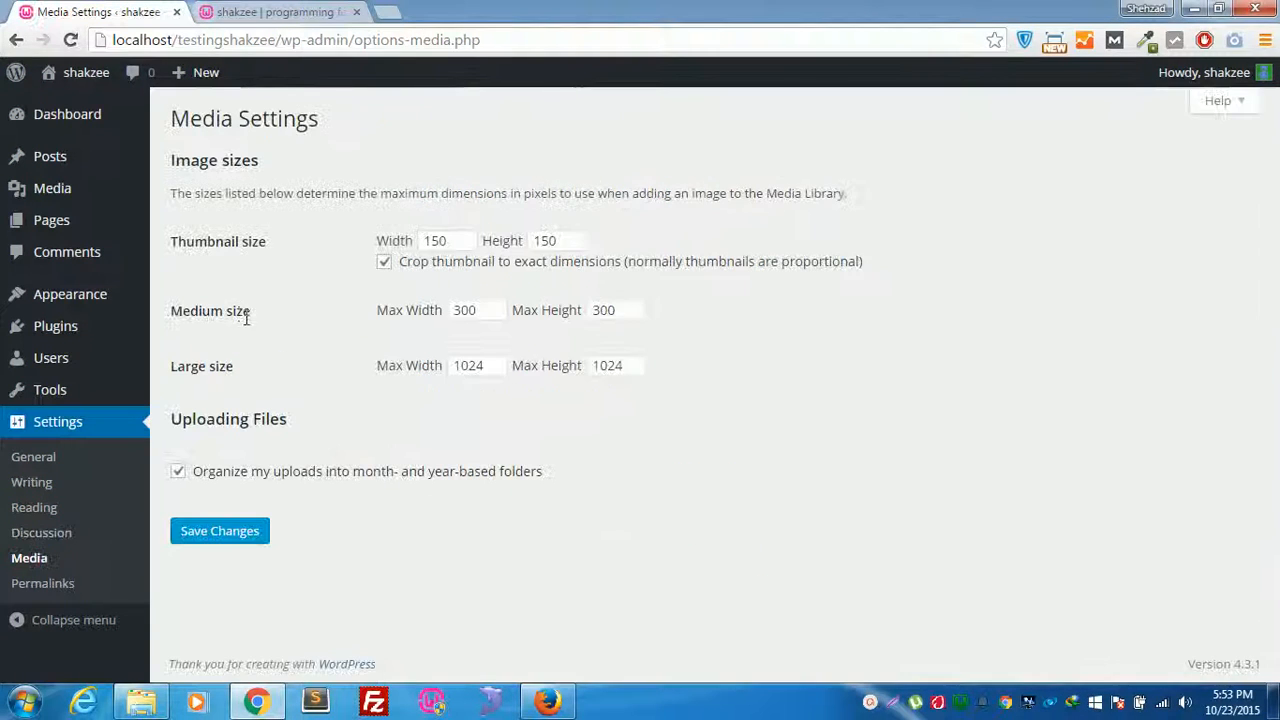
double_click(217, 240)
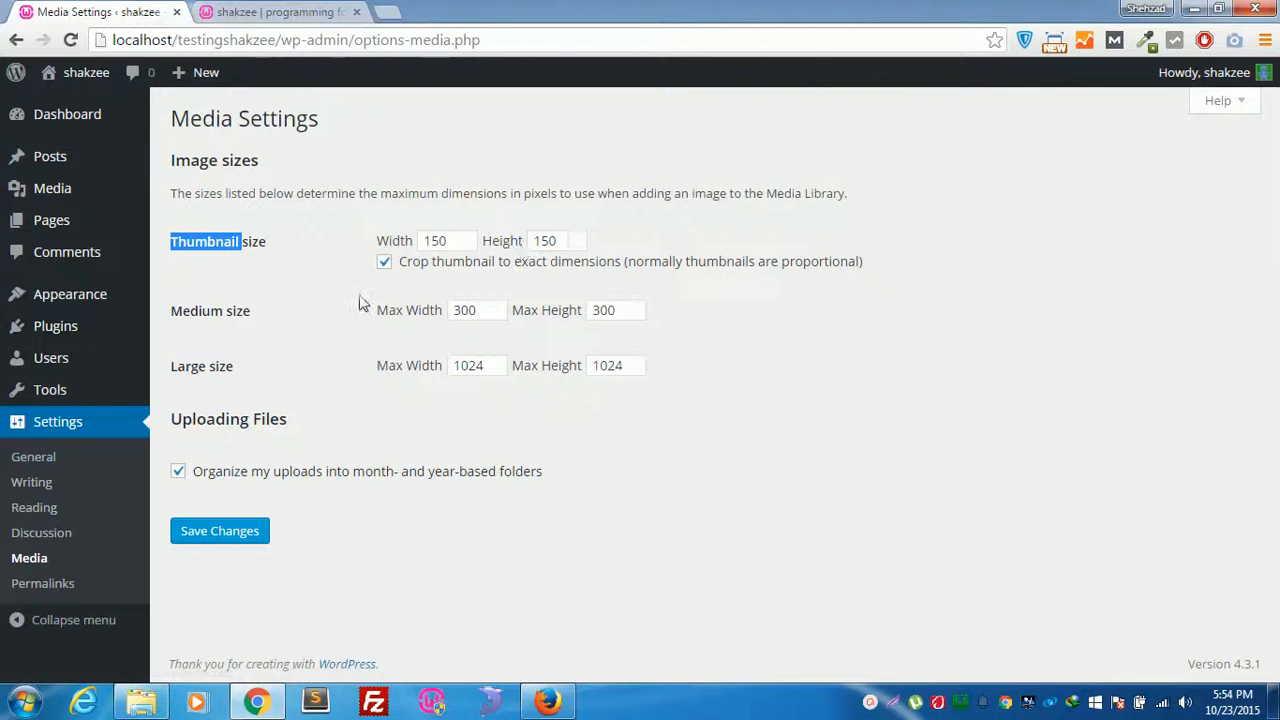
left_click(129, 586)
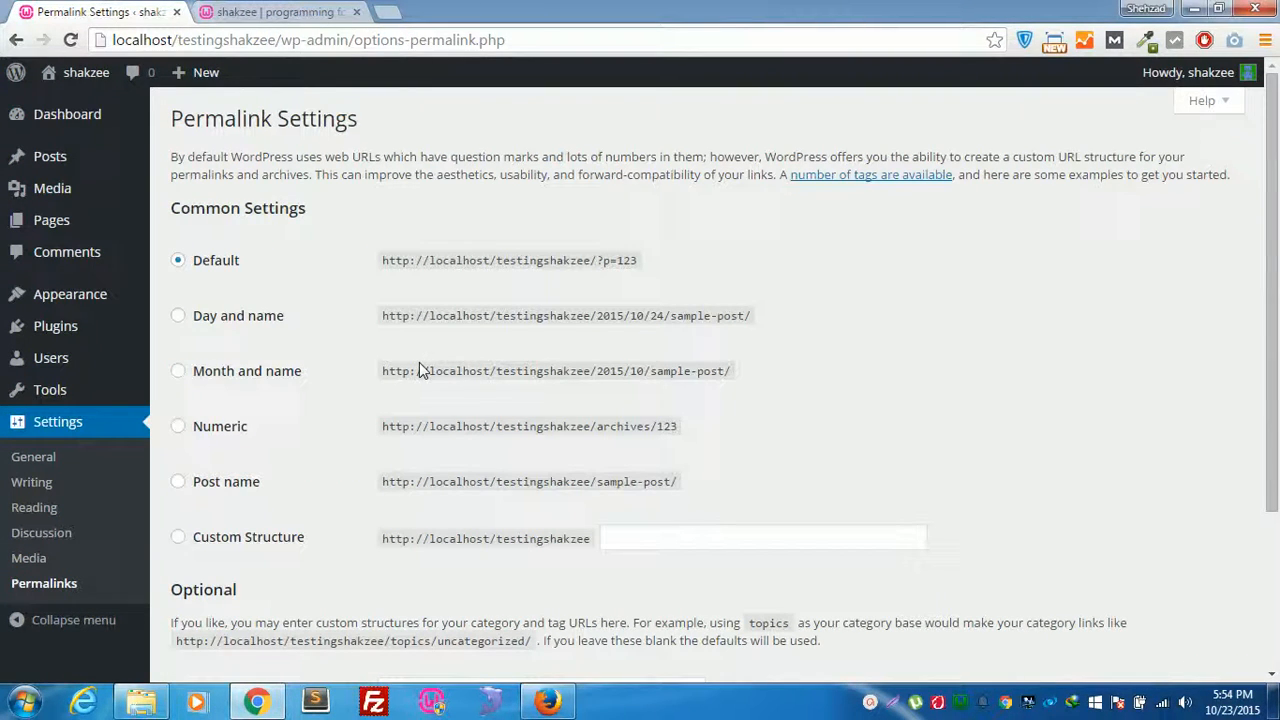
double_click(230, 114)
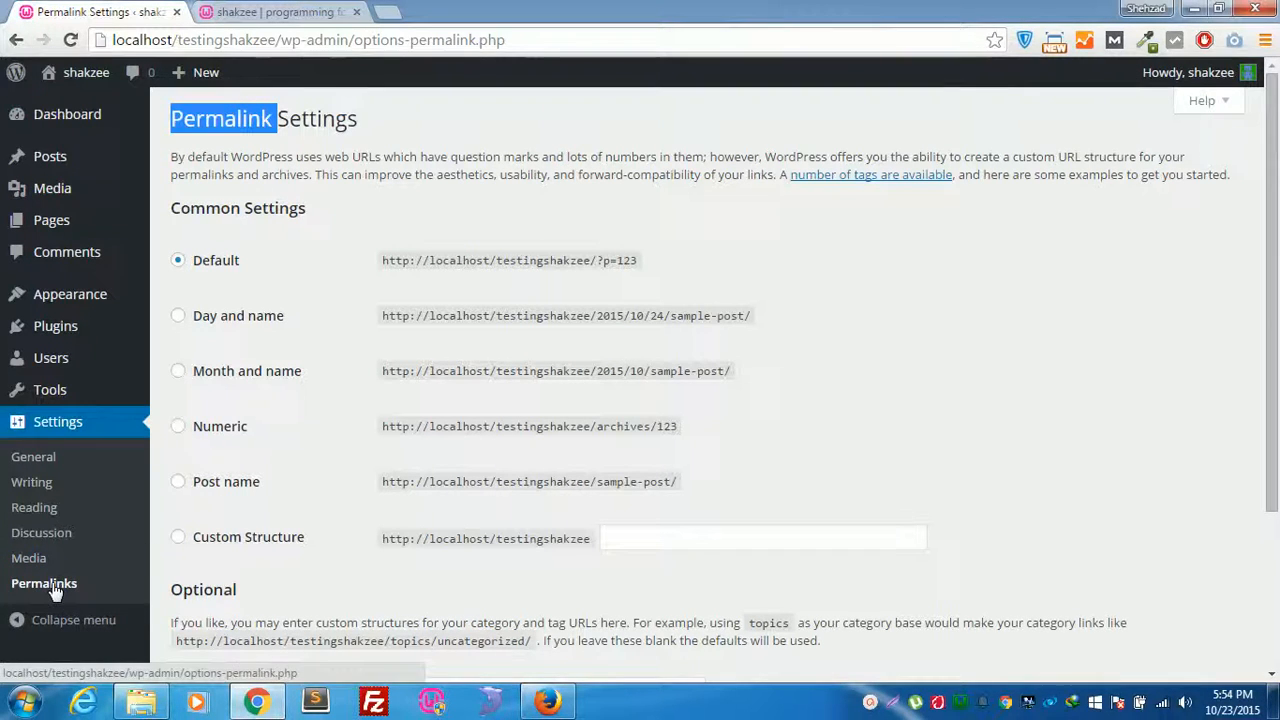
Step: Open the newest post from the home page and compare its URL with the Default permalink structure
left_click(338, 308)
key("ctrl+Tab")
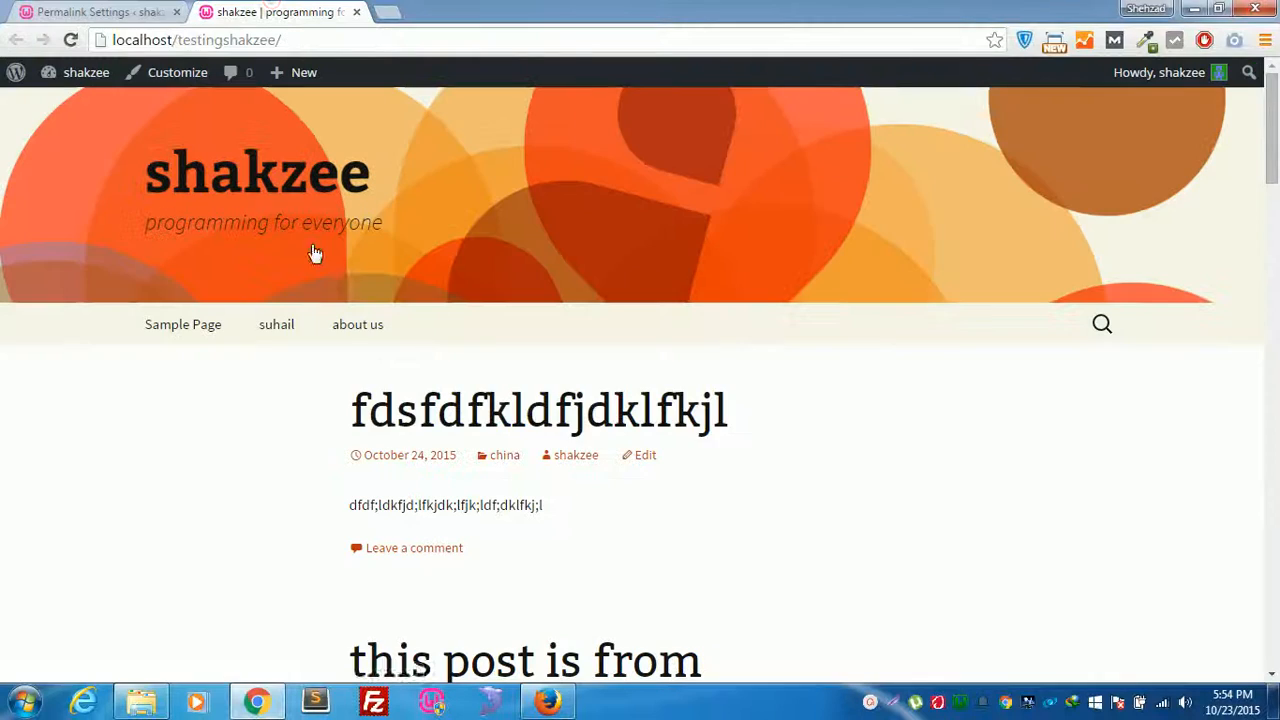
left_click(438, 457)
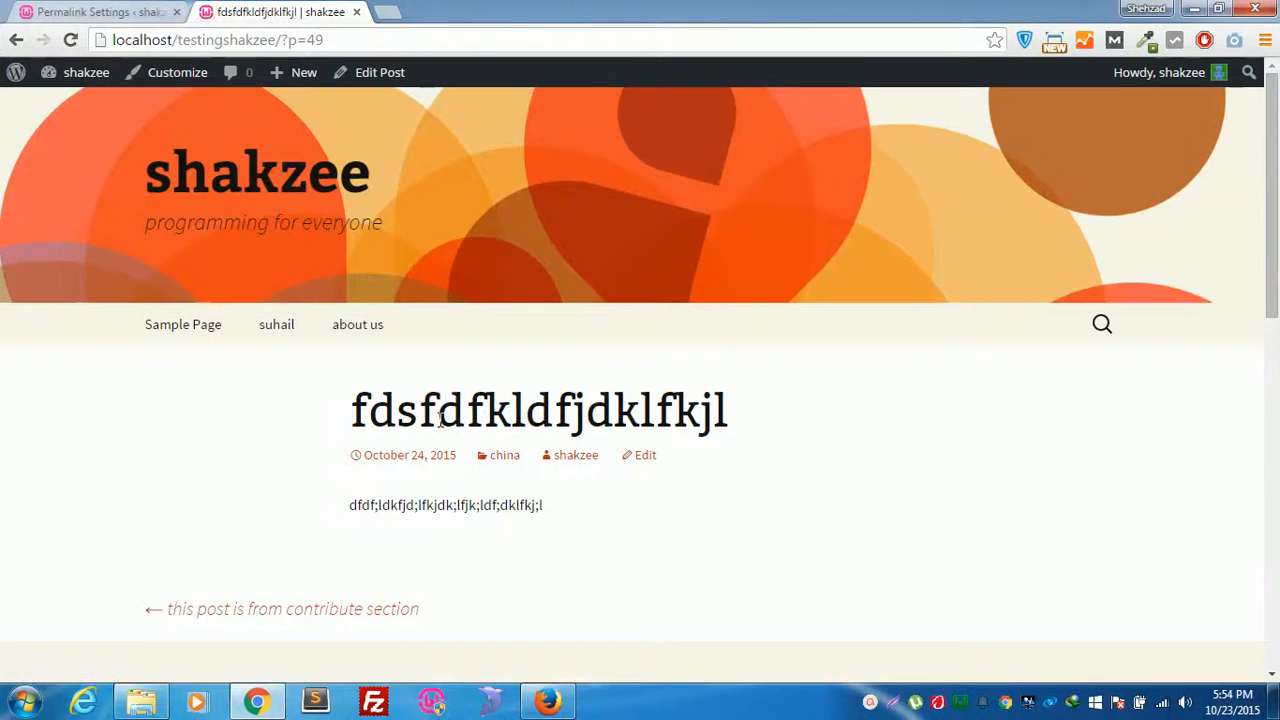
left_click(282, 36)
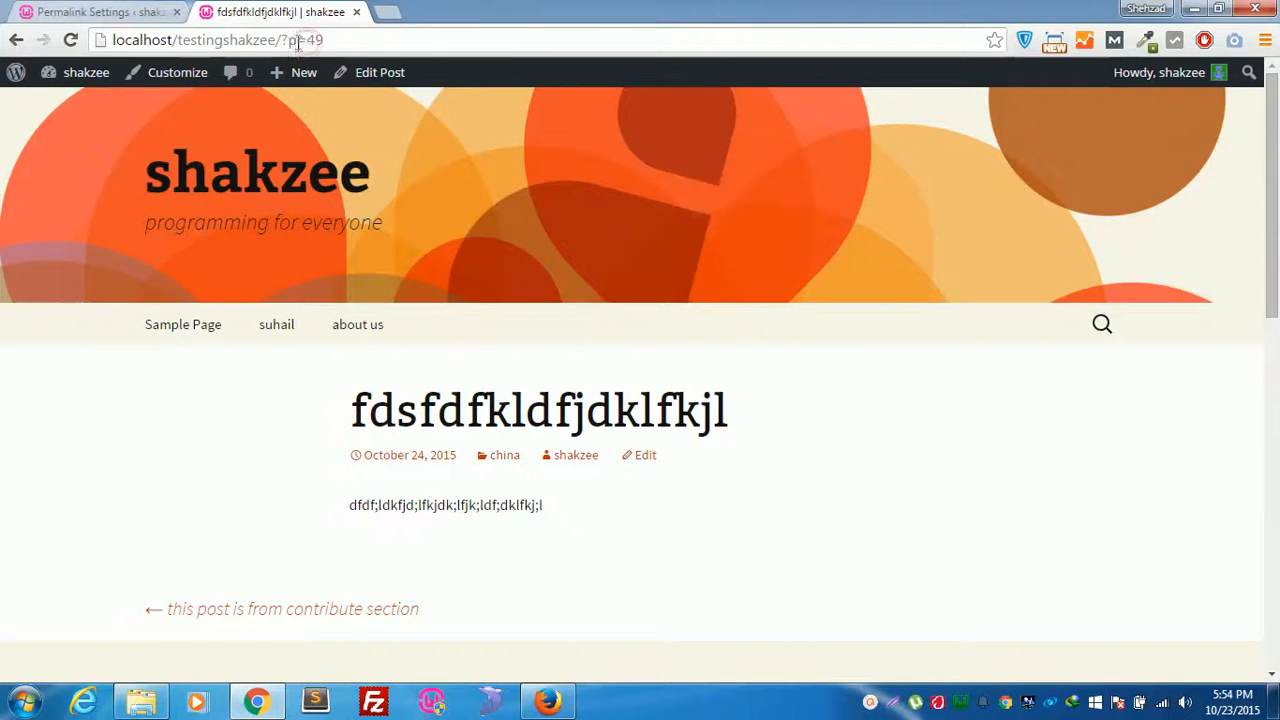
left_click_drag(305, 42, 351, 40)
left_click(160, 12)
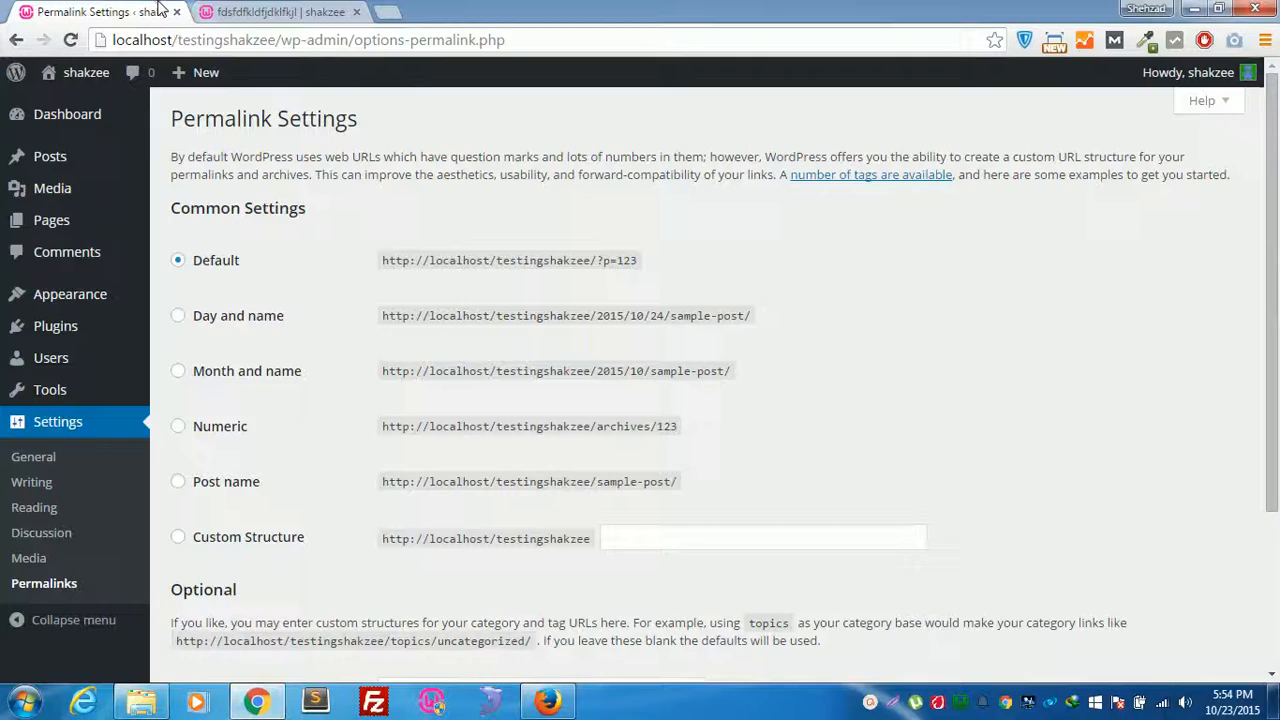
left_click(255, 12)
left_click(307, 47)
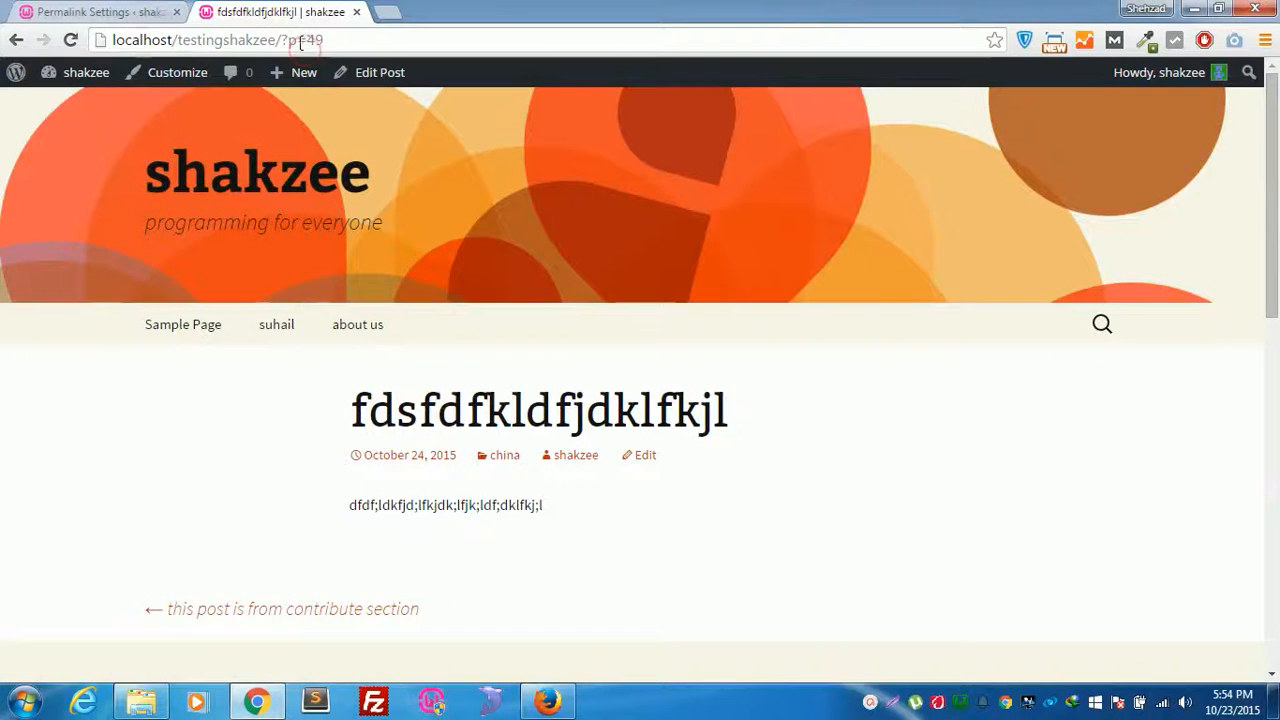
left_click_drag(284, 40, 366, 38)
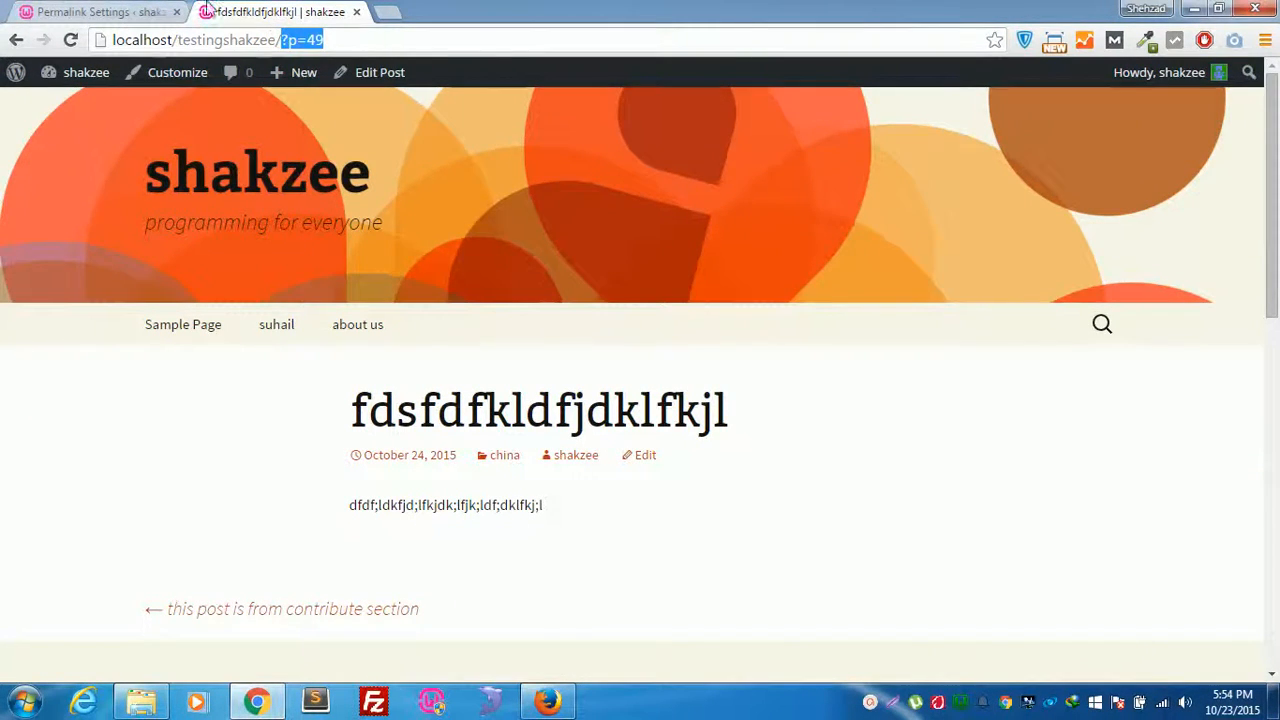
Step: Set the permalink structure to Day and name and save the Permalink settings
left_click(160, 15)
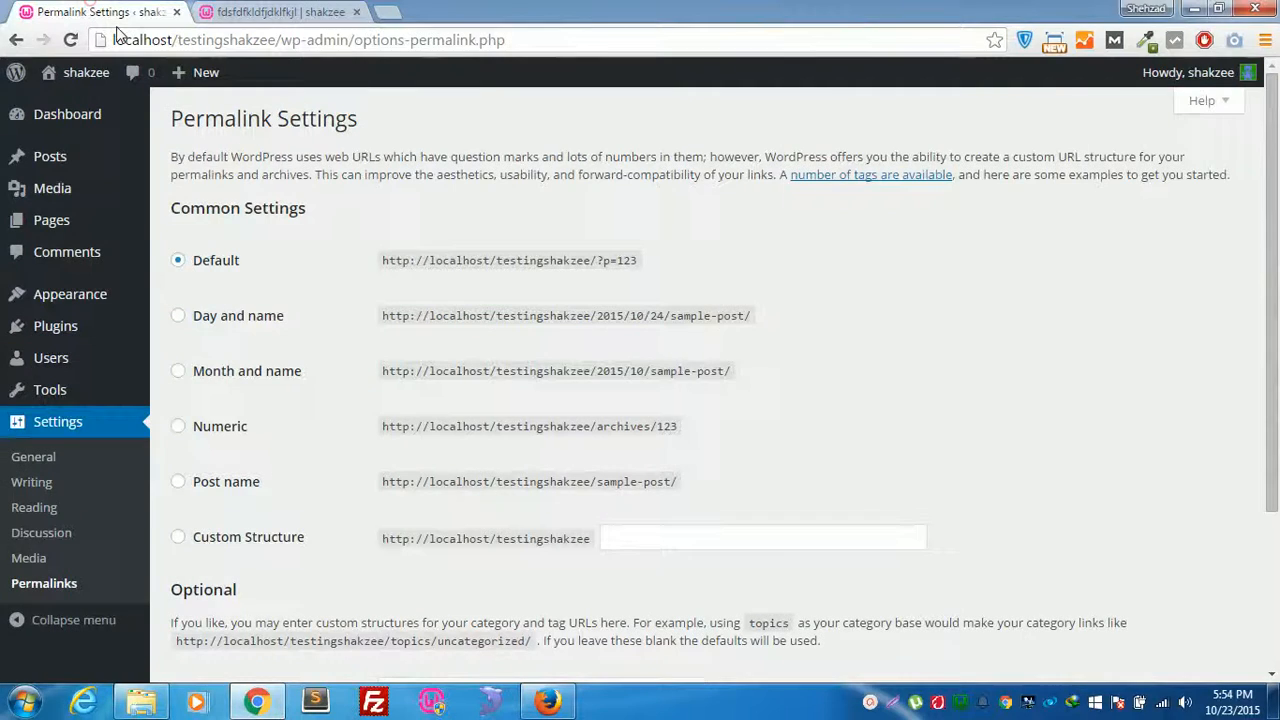
left_click(177, 318)
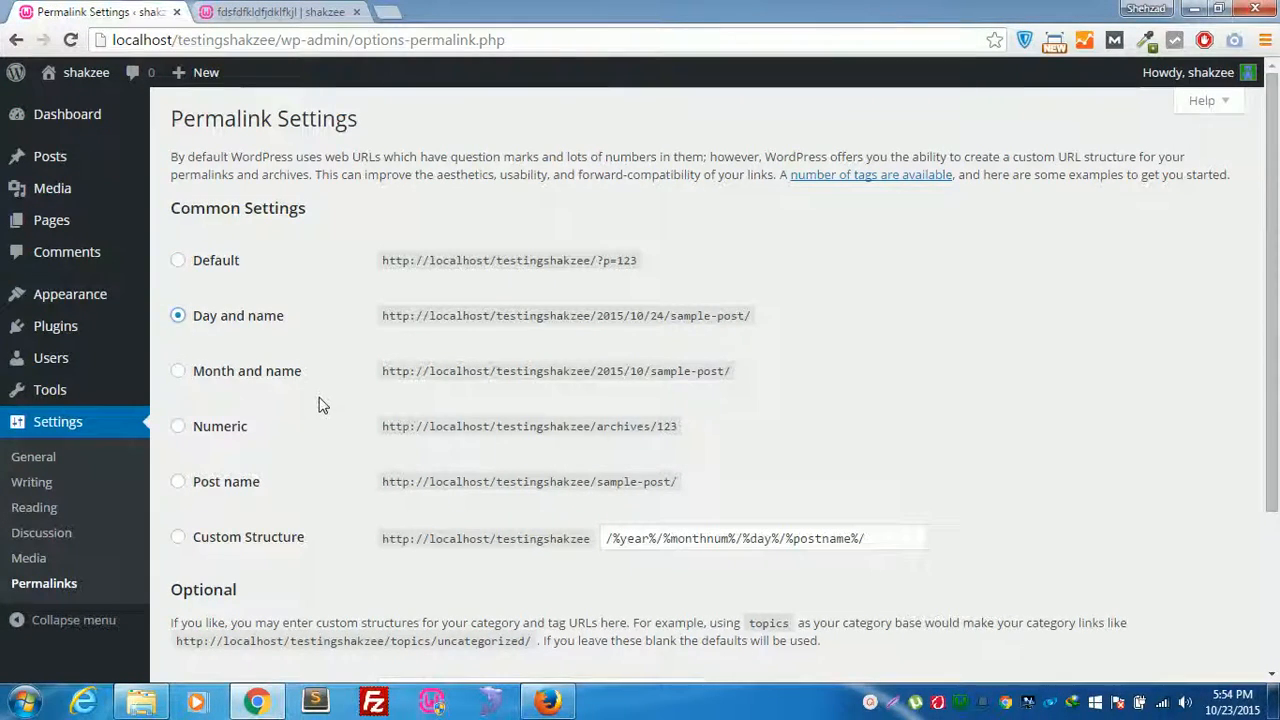
scroll(300, 450, "down", 3)
left_click(223, 586)
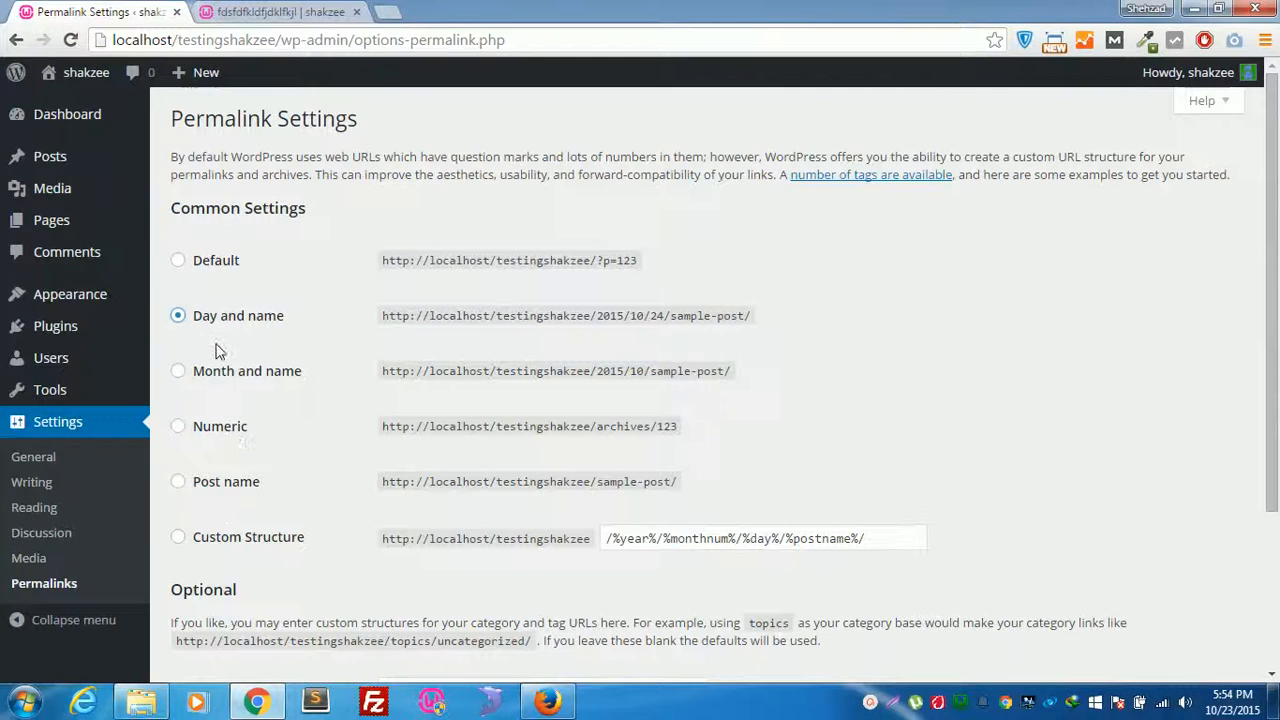
scroll(225, 450, "down", 3)
left_click(223, 584)
Step: Reopen the newest post from the home page and compare the date in its URL with the Day and name structure
left_click(240, 10)
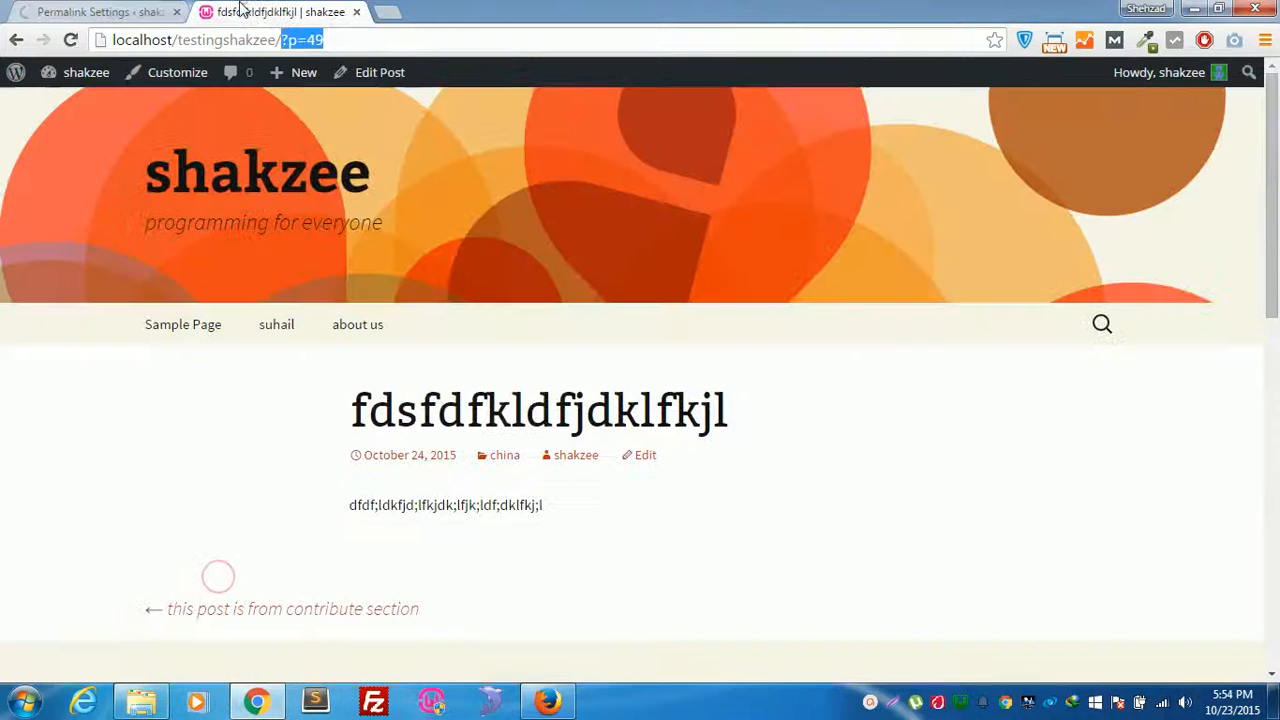
left_click(15, 40)
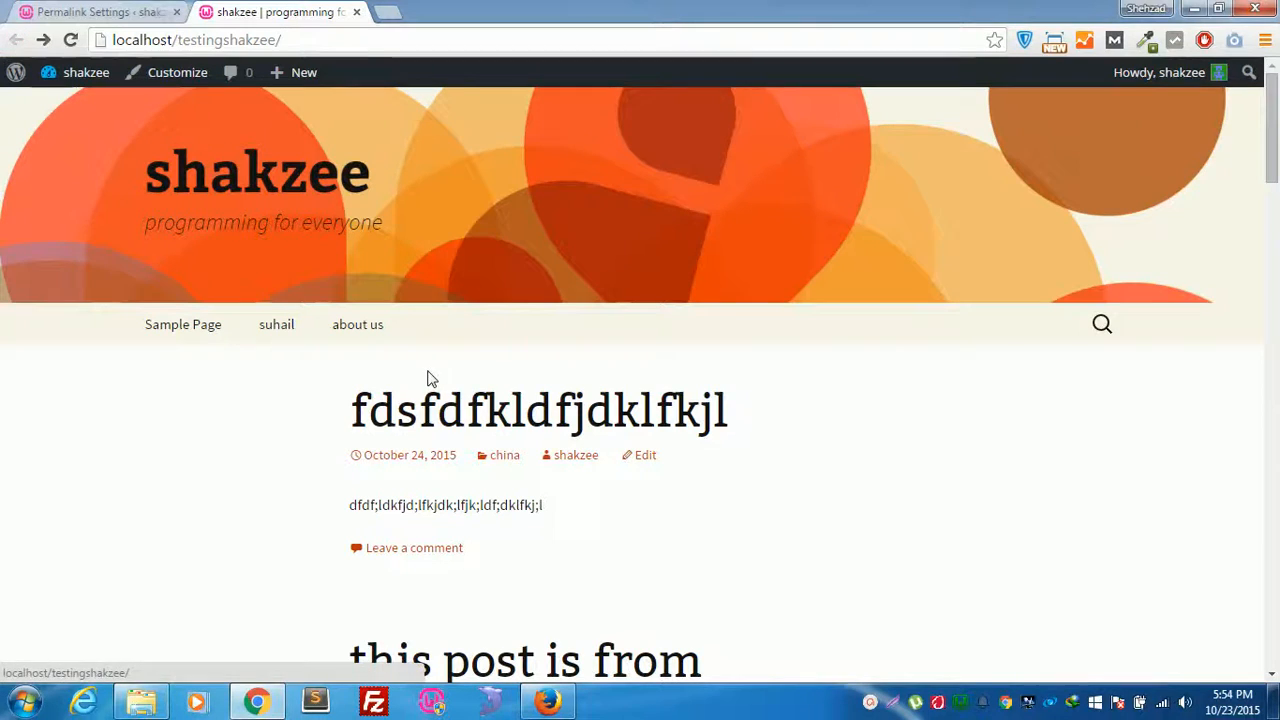
left_click(451, 409)
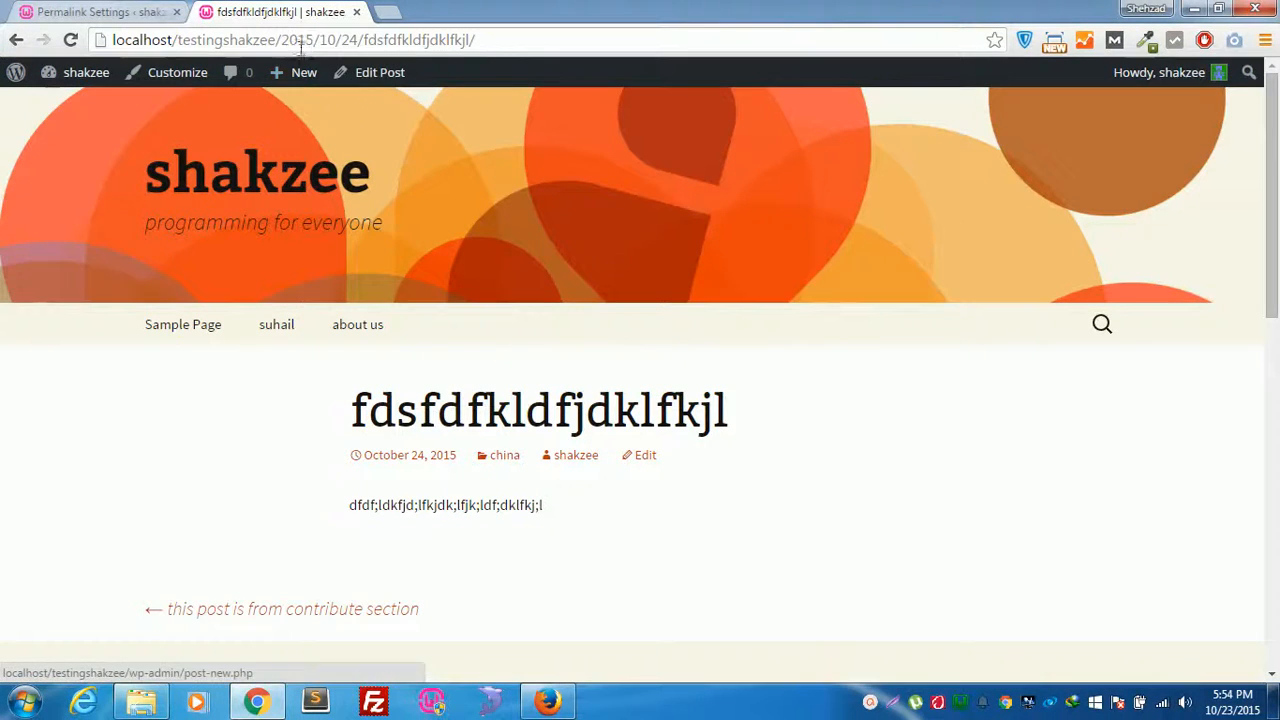
left_click_drag(296, 40, 353, 42)
left_click(86, 7)
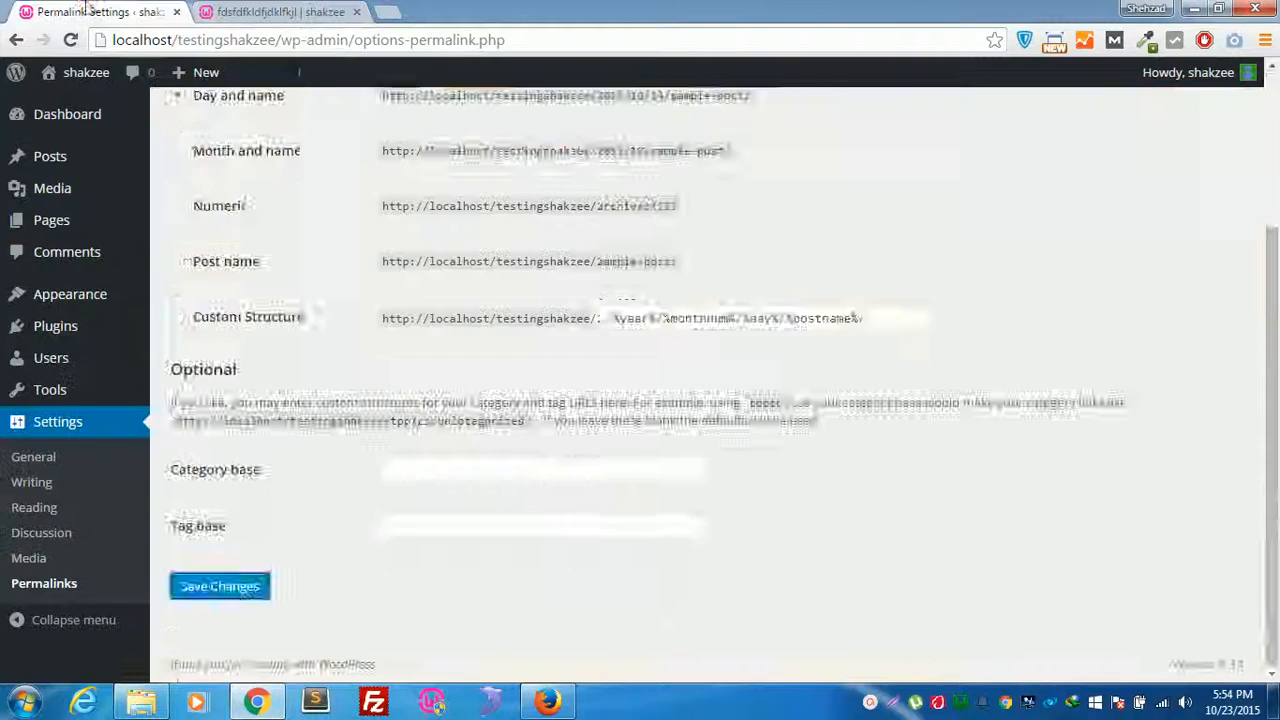
scroll(306, 280, "up", 3)
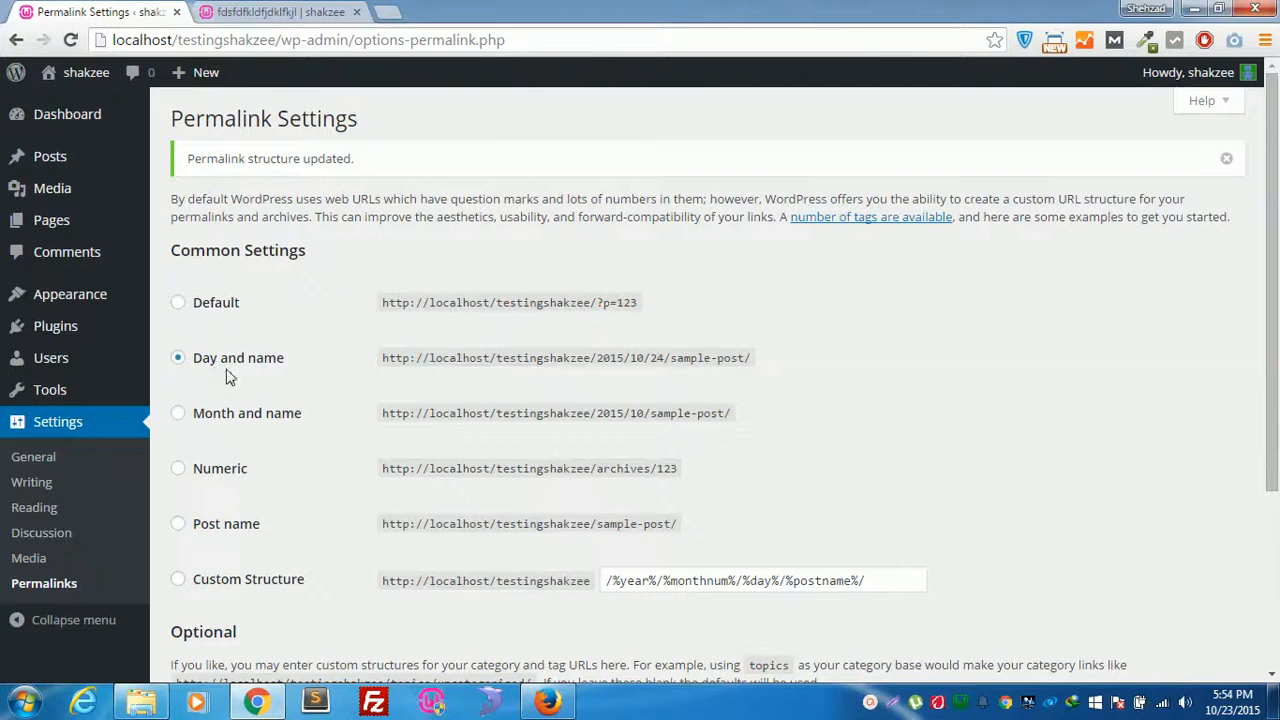
Step: Examine the date in the newest post's URL, and open "this post is from contribute section" to examine its URL too
left_click(222, 9)
left_click_drag(281, 40, 423, 42)
left_click(369, 39)
left_click(232, 183)
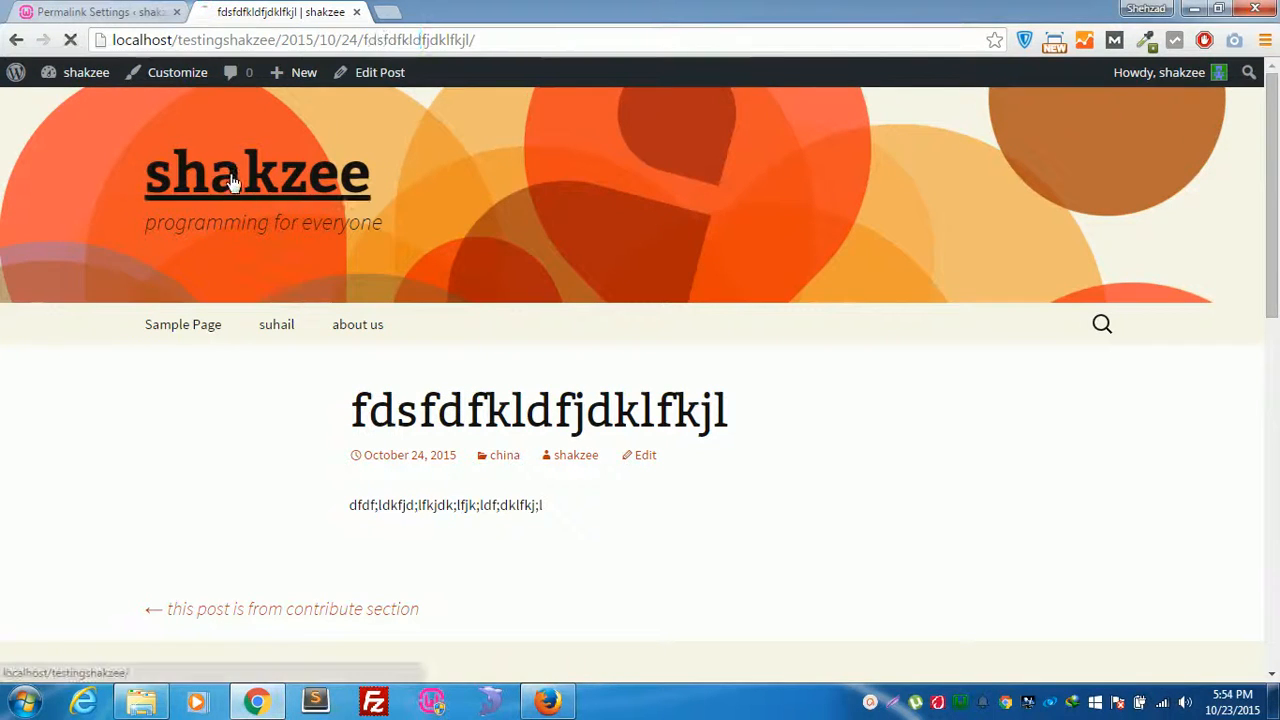
scroll(531, 580, "down", 3)
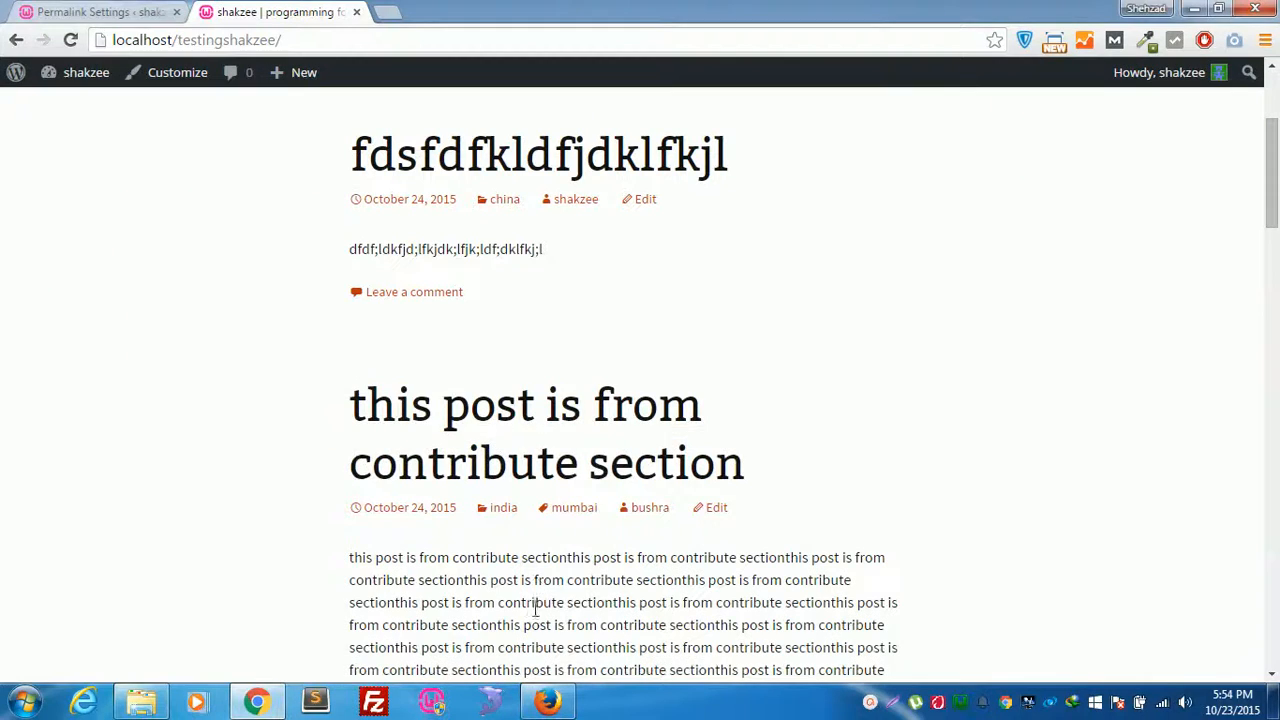
left_click(484, 410)
left_click_drag(298, 40, 412, 40)
Step: Set the permalink structure to Month and name and save the Permalink settings
left_click(95, 11)
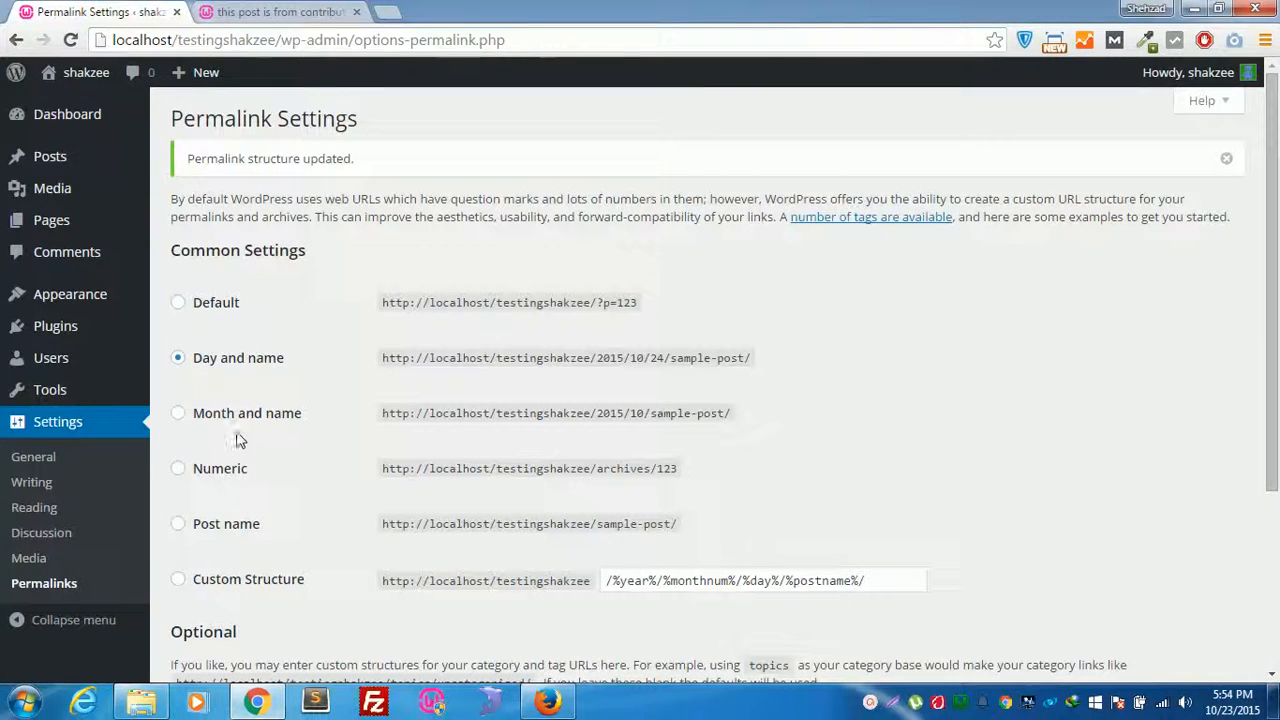
left_click(196, 420)
scroll(277, 480, "down", 3)
left_click(222, 586)
Step: Open the newest post from the home page, examine the year and month in its URL, and reload the page
left_click(280, 11)
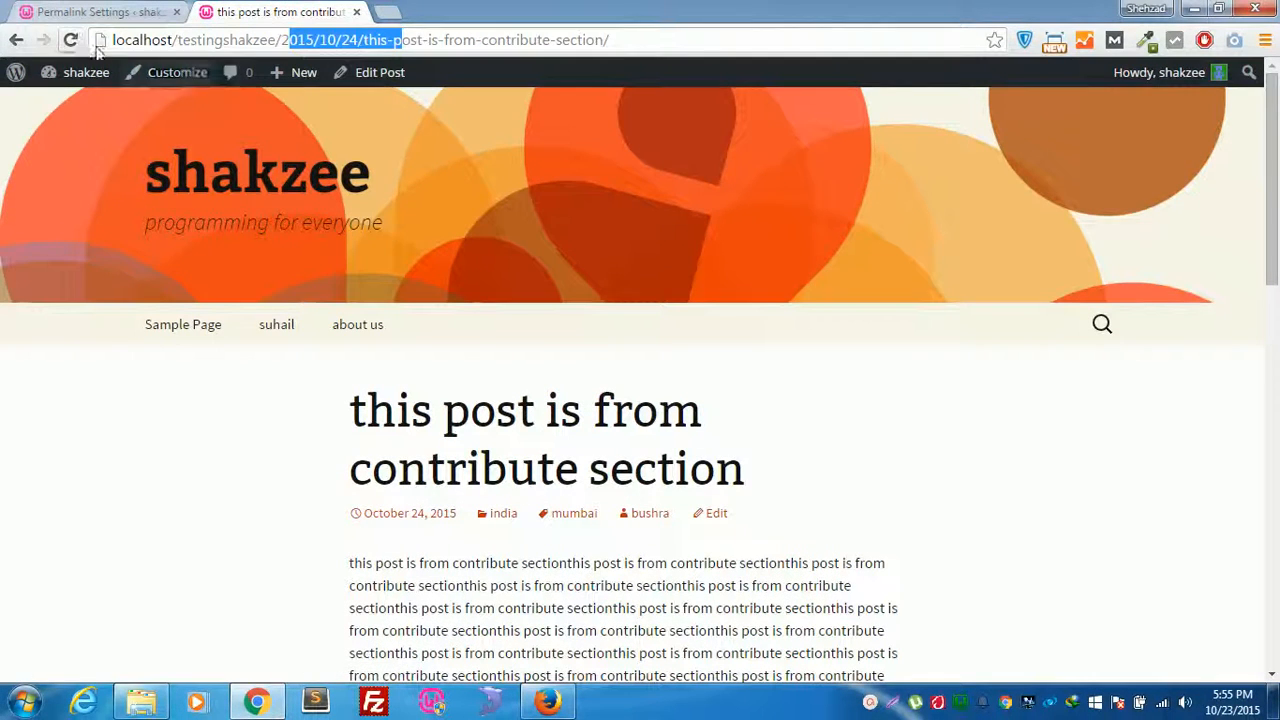
left_click(286, 214)
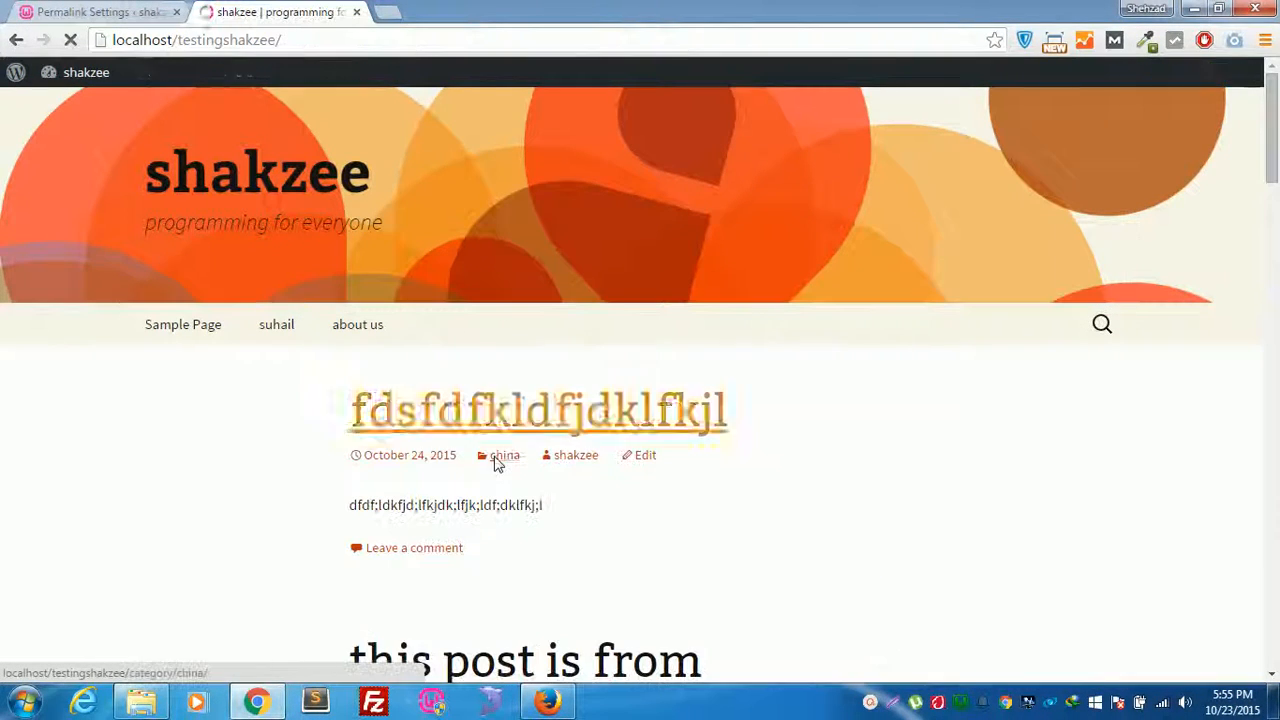
left_click(472, 416)
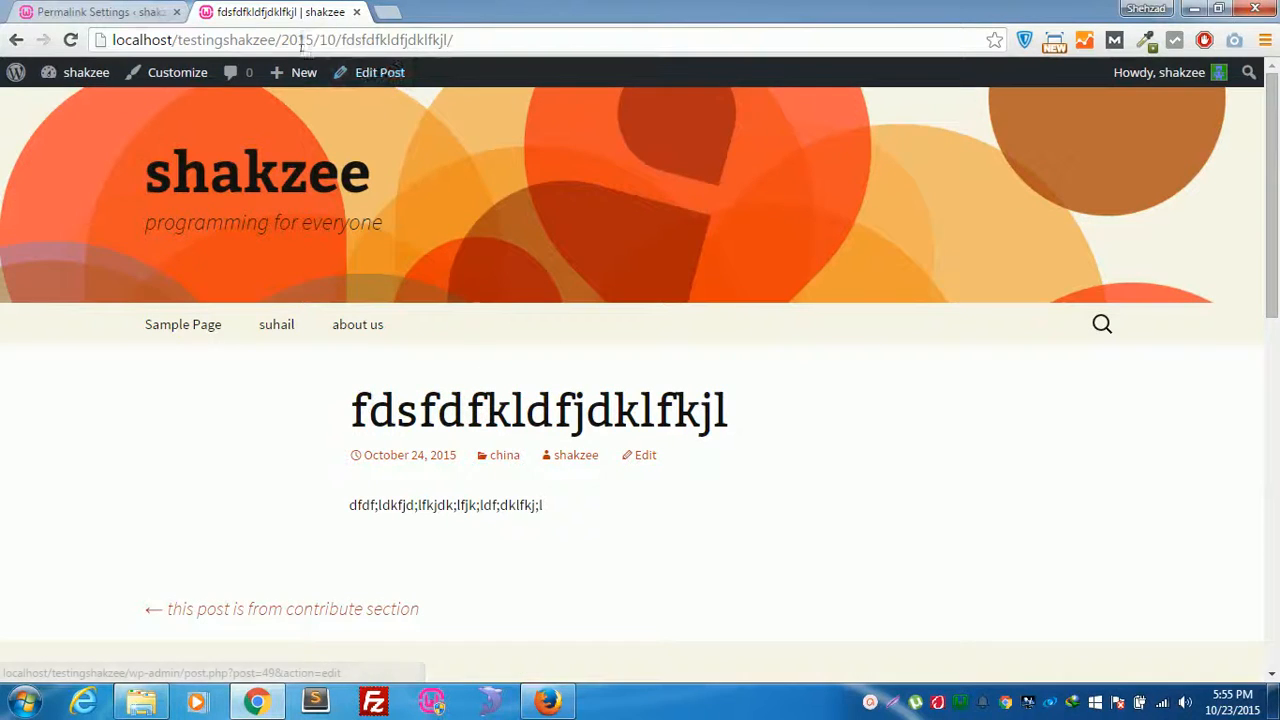
left_click_drag(297, 39, 344, 40)
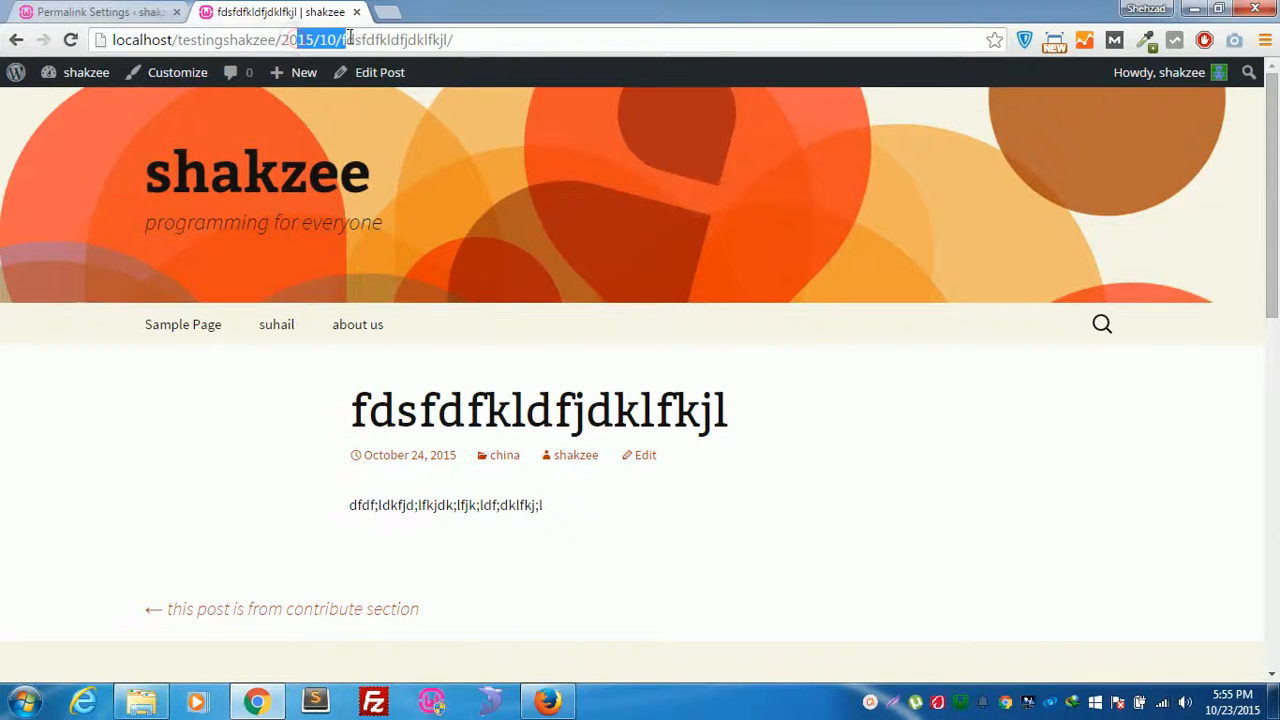
left_click(66, 11)
key("ctrl+Tab")
left_click(70, 39)
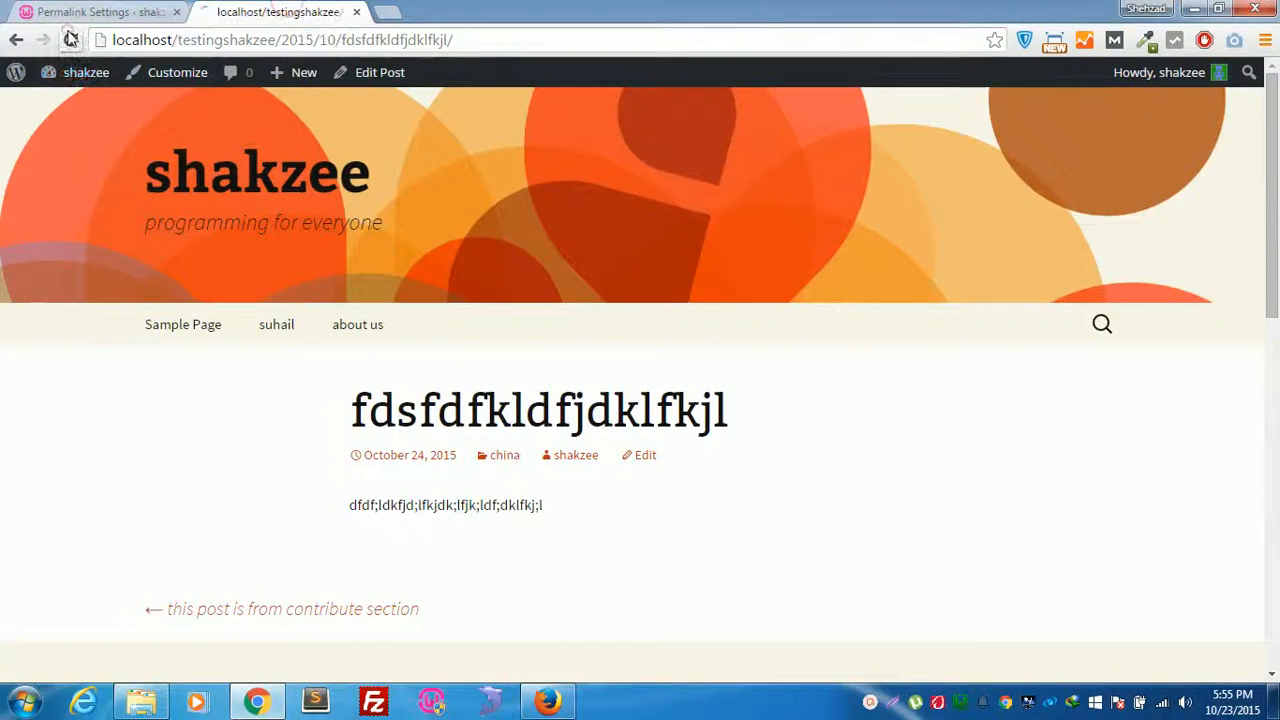
Step: Set the permalink structure to Numeric and save the Permalink settings
key("ctrl+Tab")
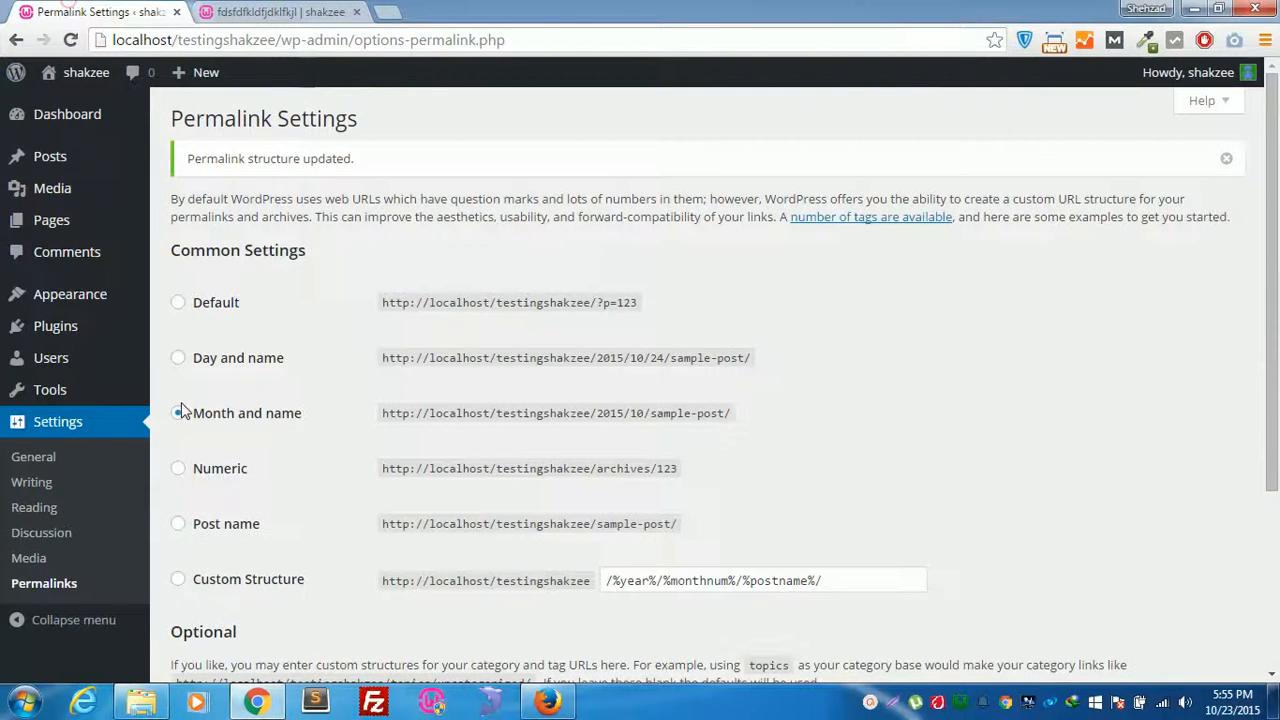
left_click(178, 469)
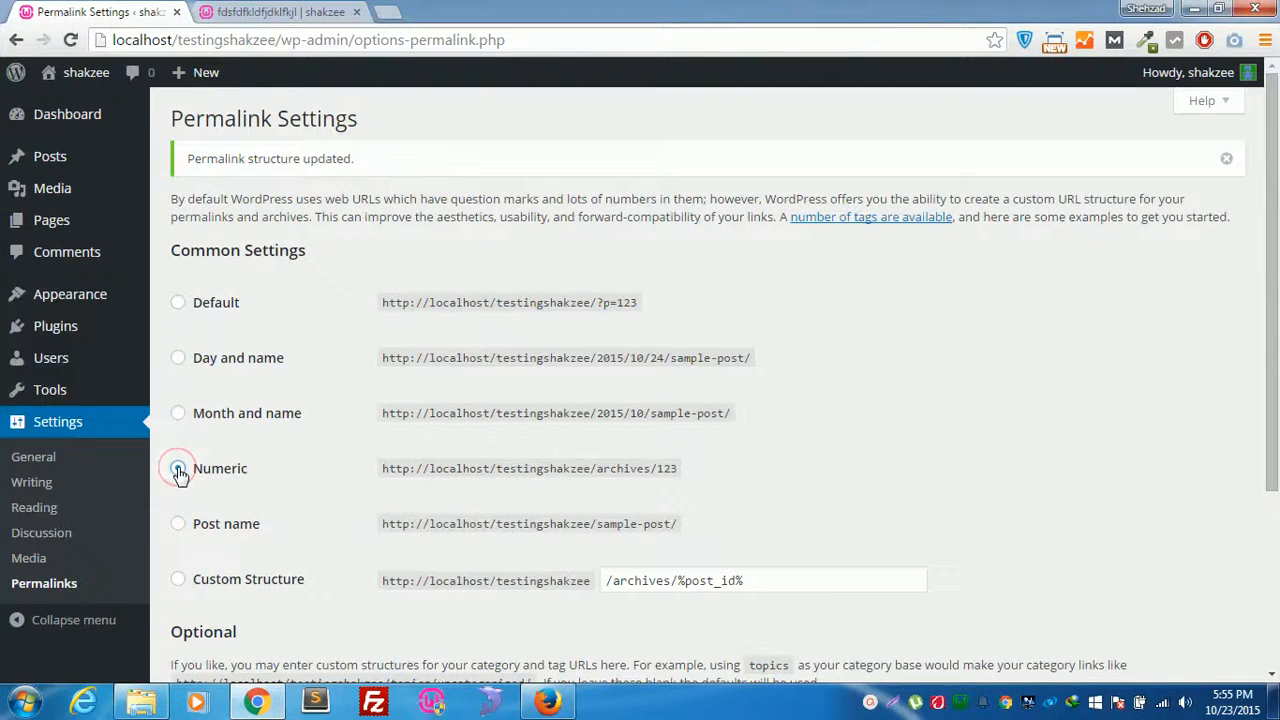
scroll(258, 598, "down", 3)
left_click(212, 582)
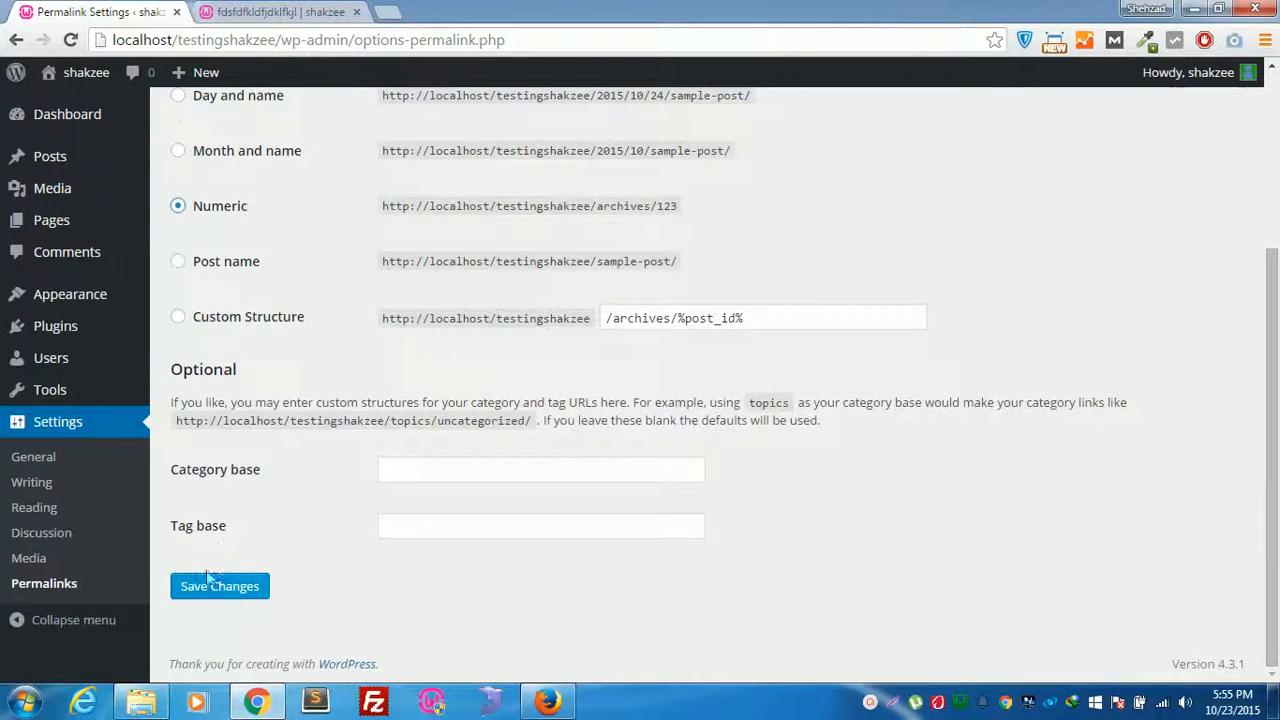
Step: Open "this post is from contribute section" from the home page and examine the archives part of its URL
left_click(268, 10)
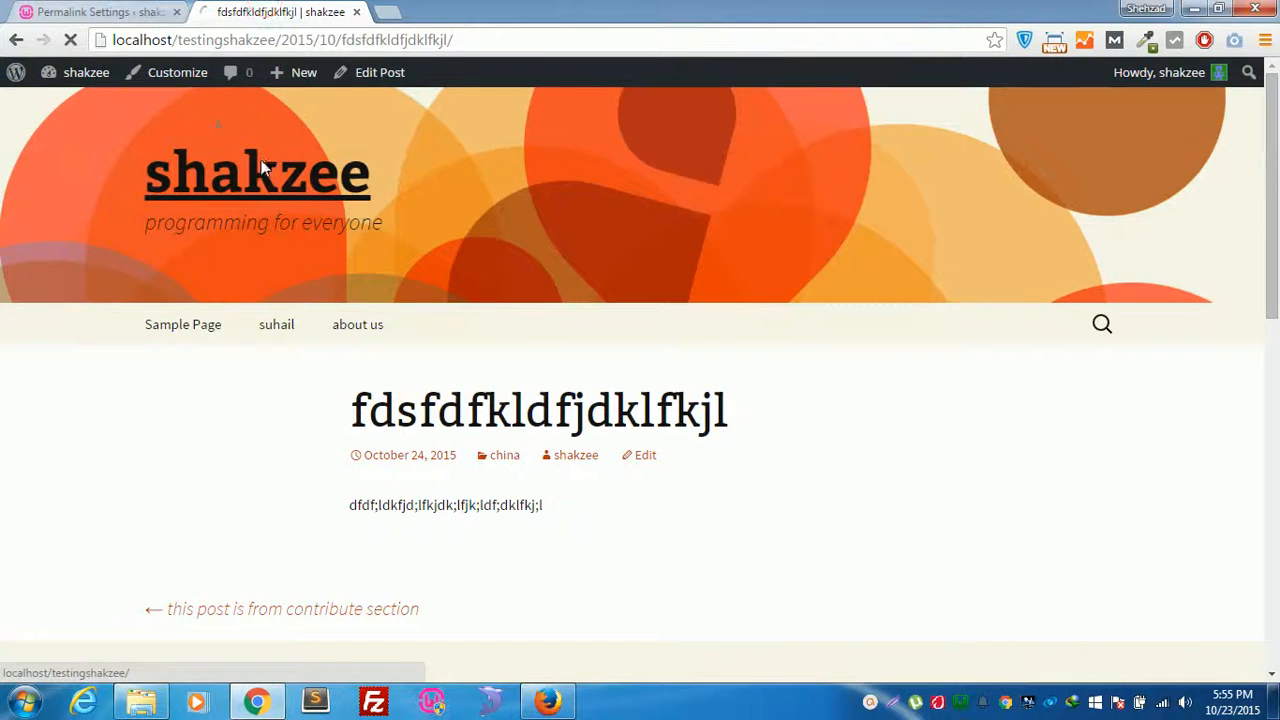
left_click(258, 167)
left_click(457, 662)
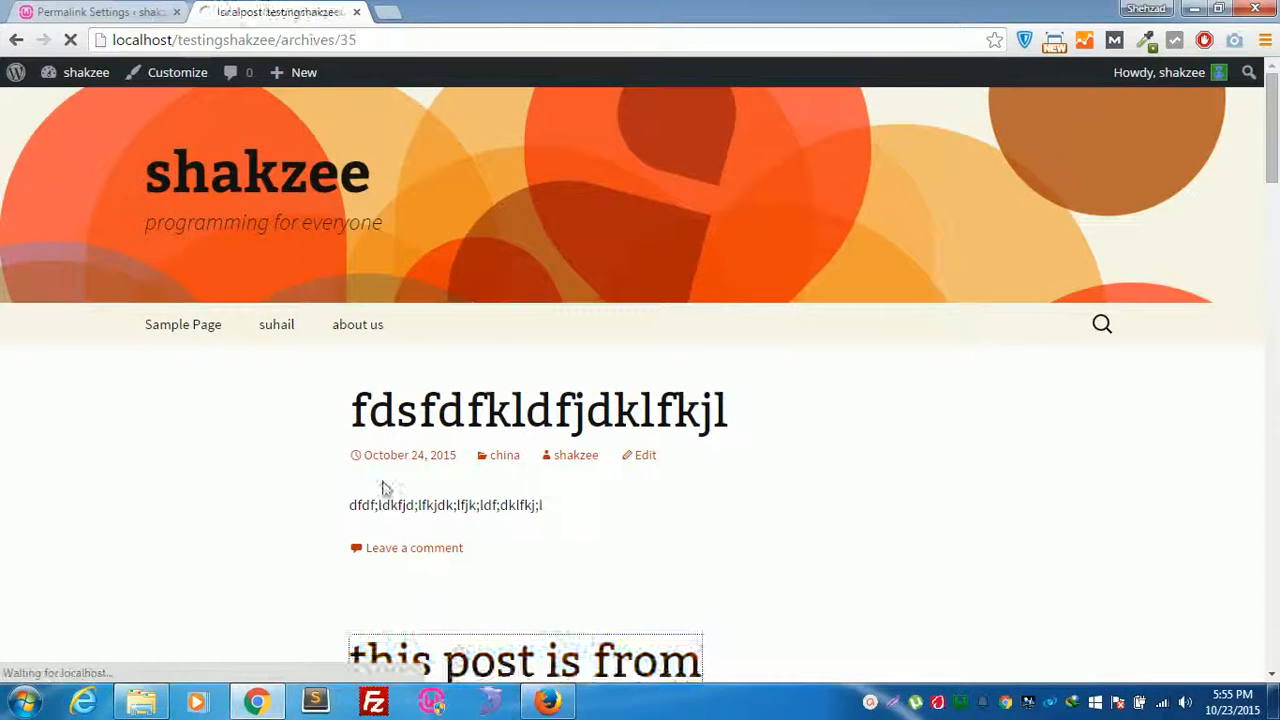
double_click(310, 39)
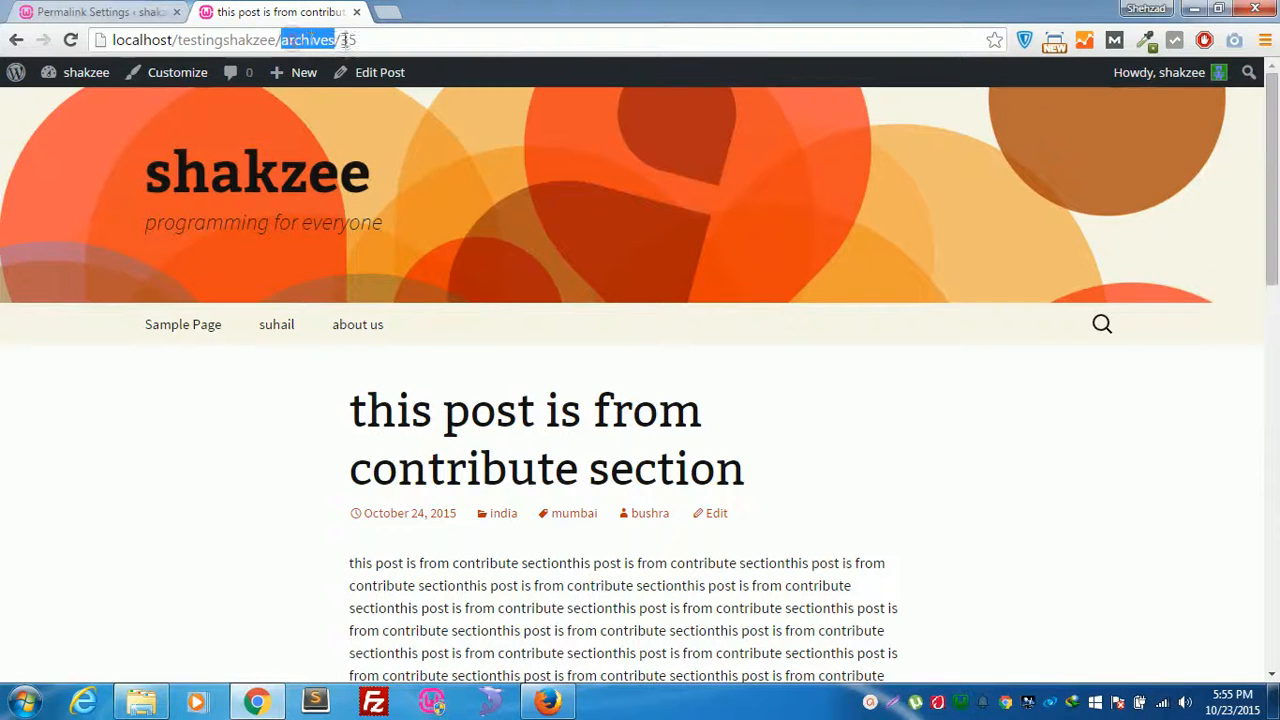
Step: Set the permalink structure to Post name and save the Permalink settings
left_click(110, 10)
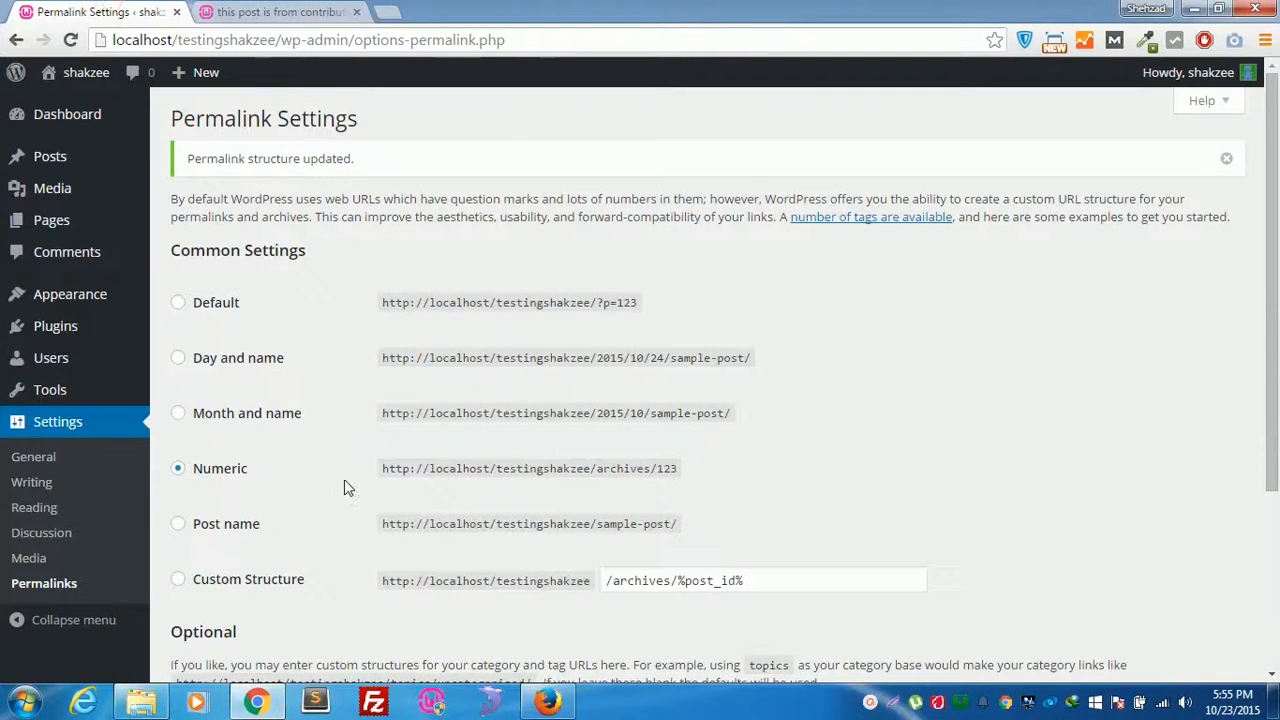
scroll(344, 479, "down", 1)
left_click(200, 478)
scroll(323, 543, "down", 3)
left_click(237, 623)
Step: Check the saved permalink choice, and open "this is my second post for india" from the home page to examine its URL
left_click(280, 11)
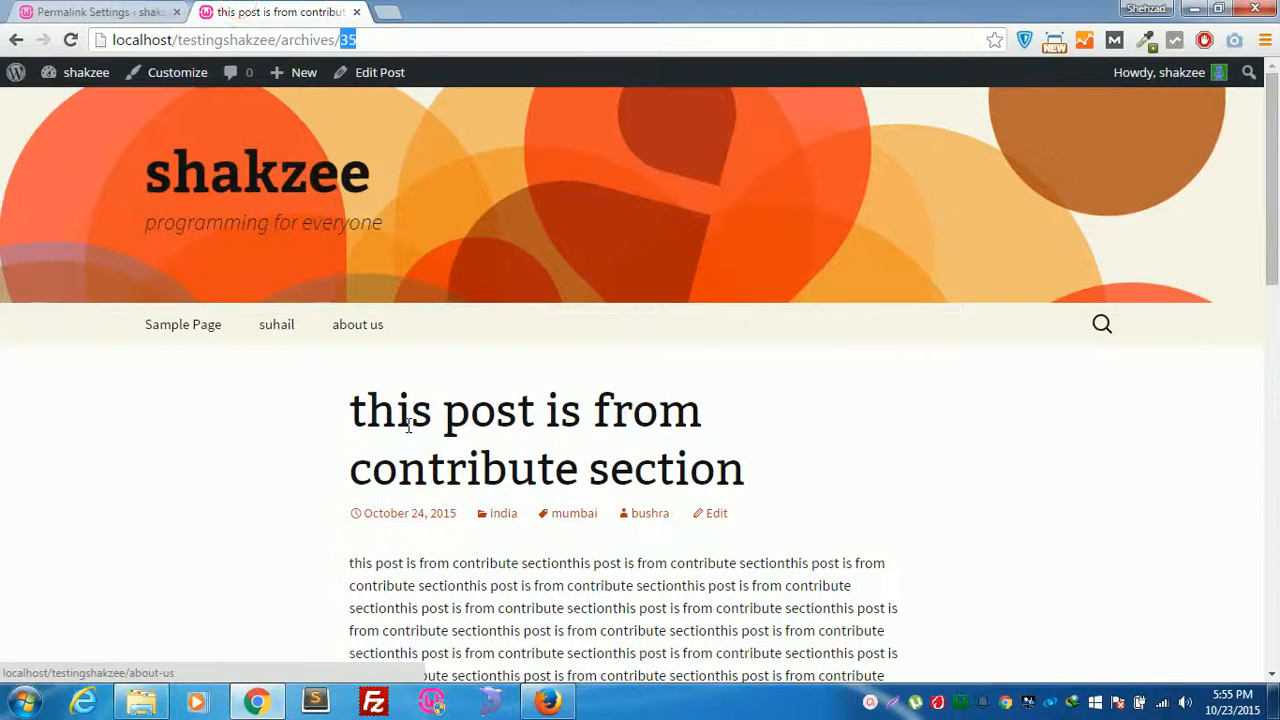
left_click(270, 206)
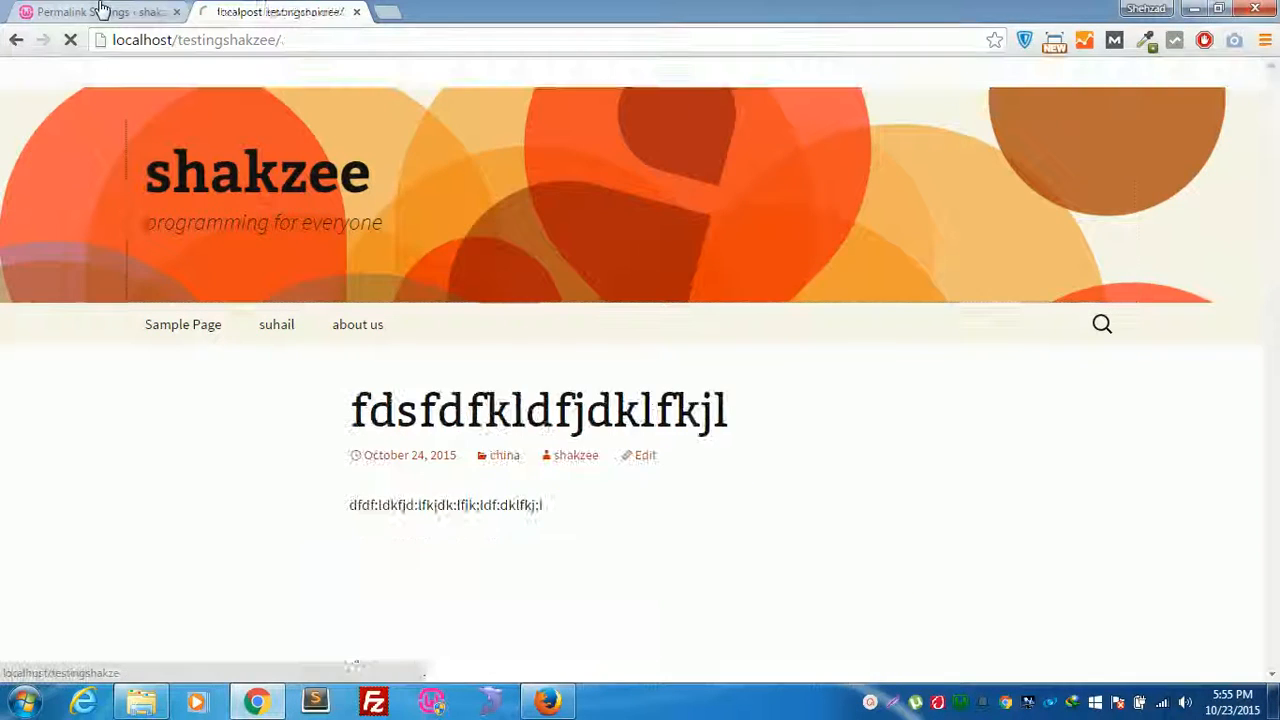
left_click(112, 11)
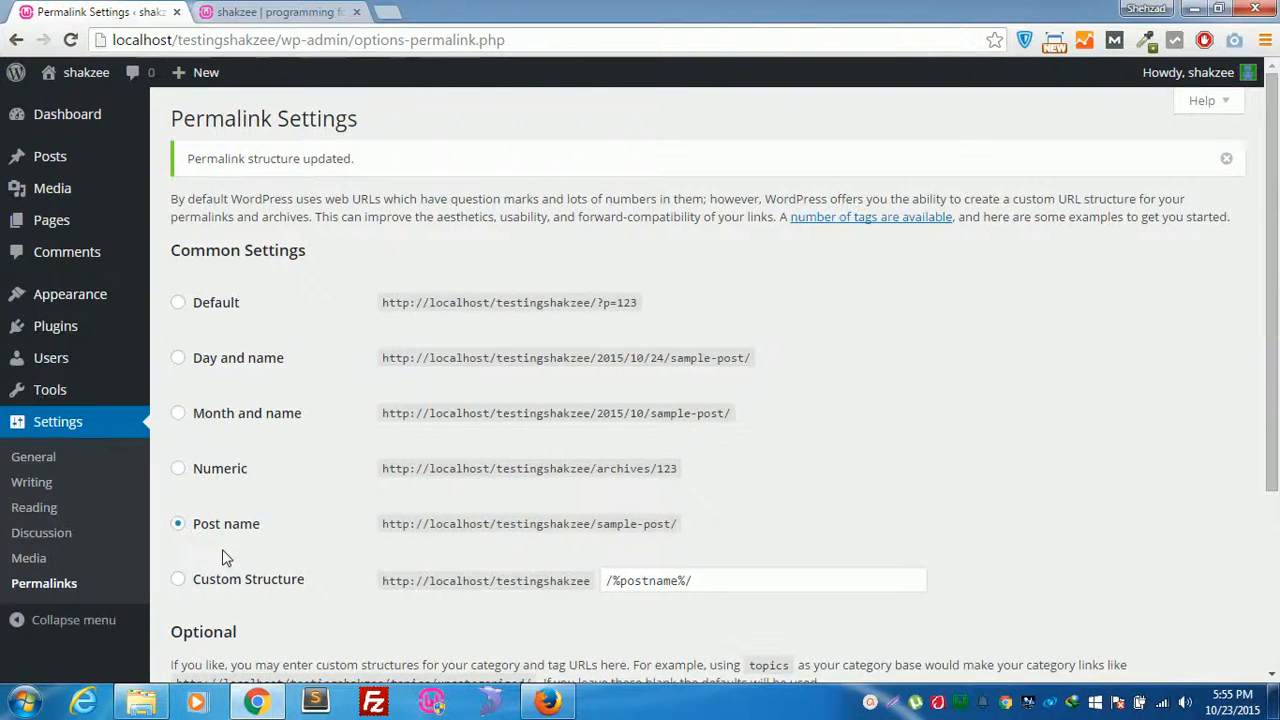
scroll(226, 558, "down", 3)
left_click(262, 10)
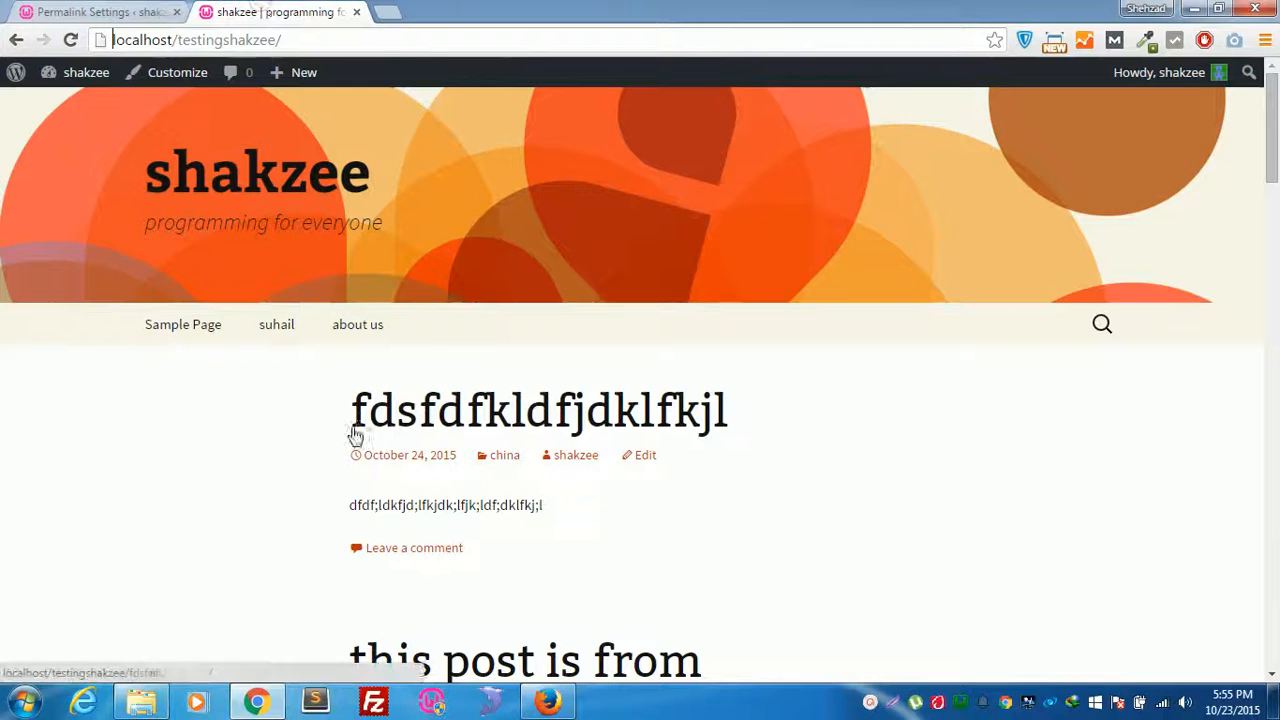
scroll(486, 480, "down", 10)
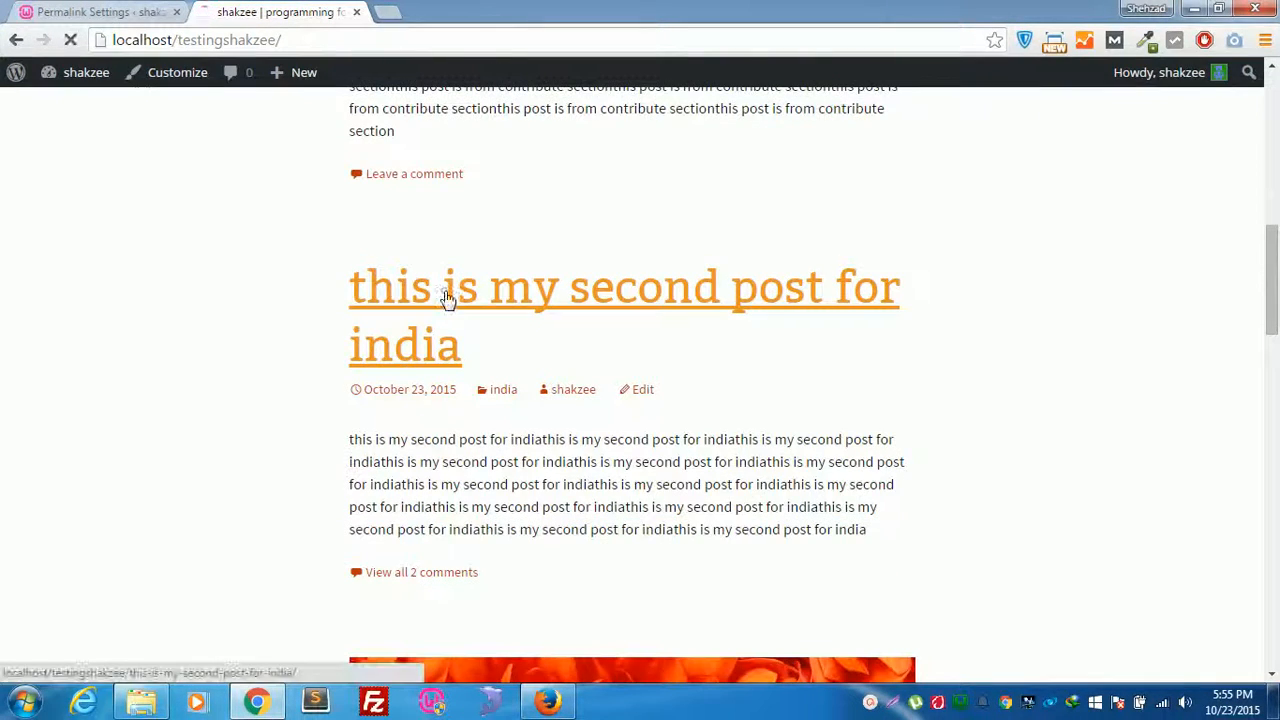
left_click(449, 295)
scroll(555, 497, "down", 1)
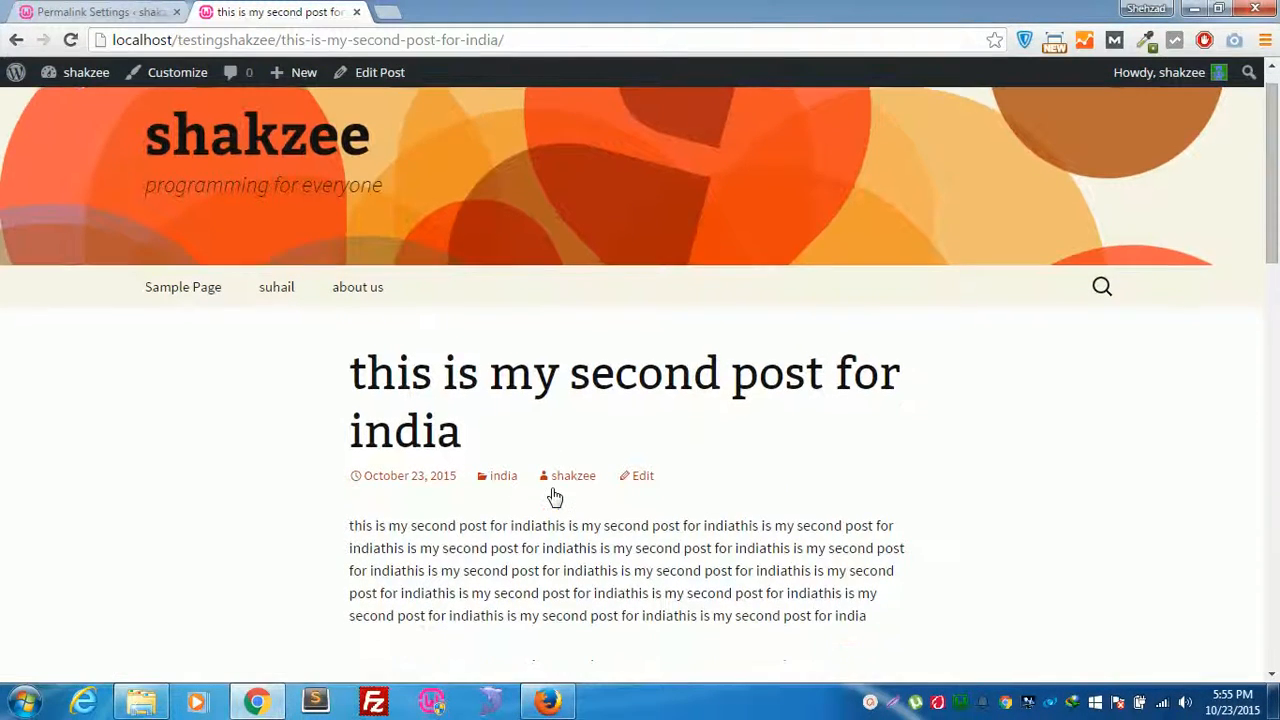
Step: Highlight the post-name part of the URL of "this is my second post for india" and return to the Permalink settings
left_click_drag(283, 40, 533, 6)
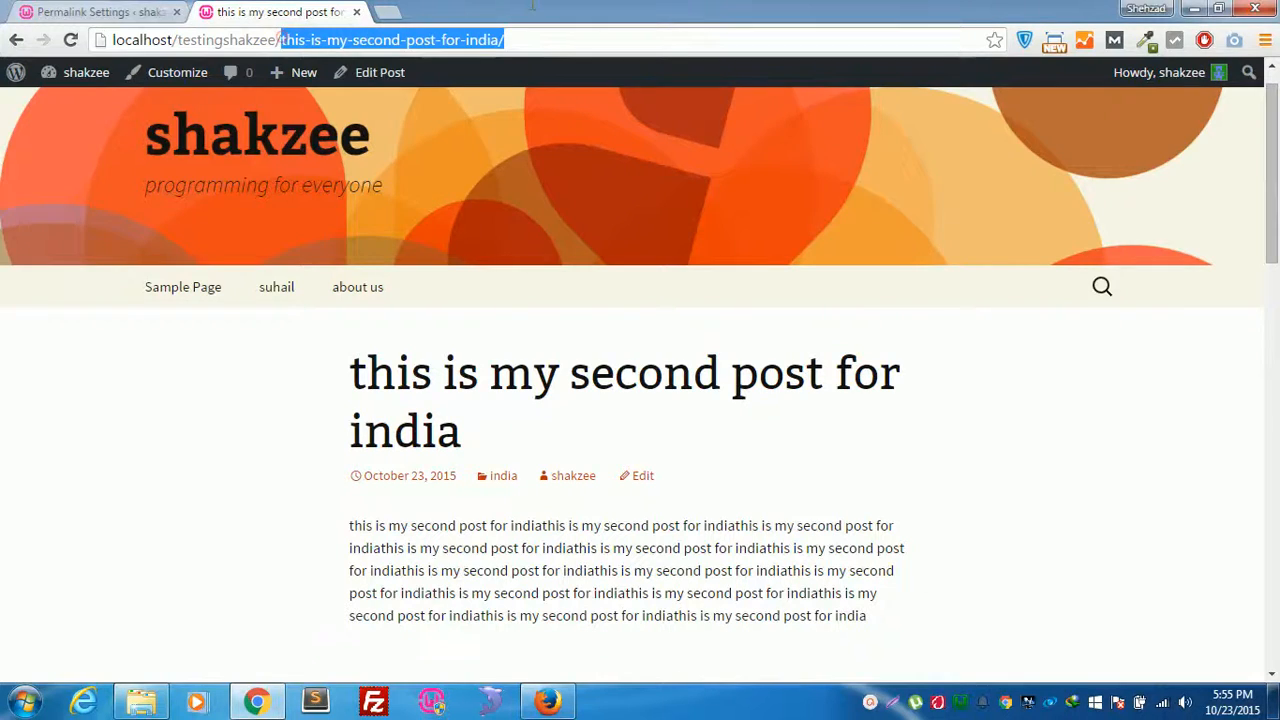
left_click(52, 11)
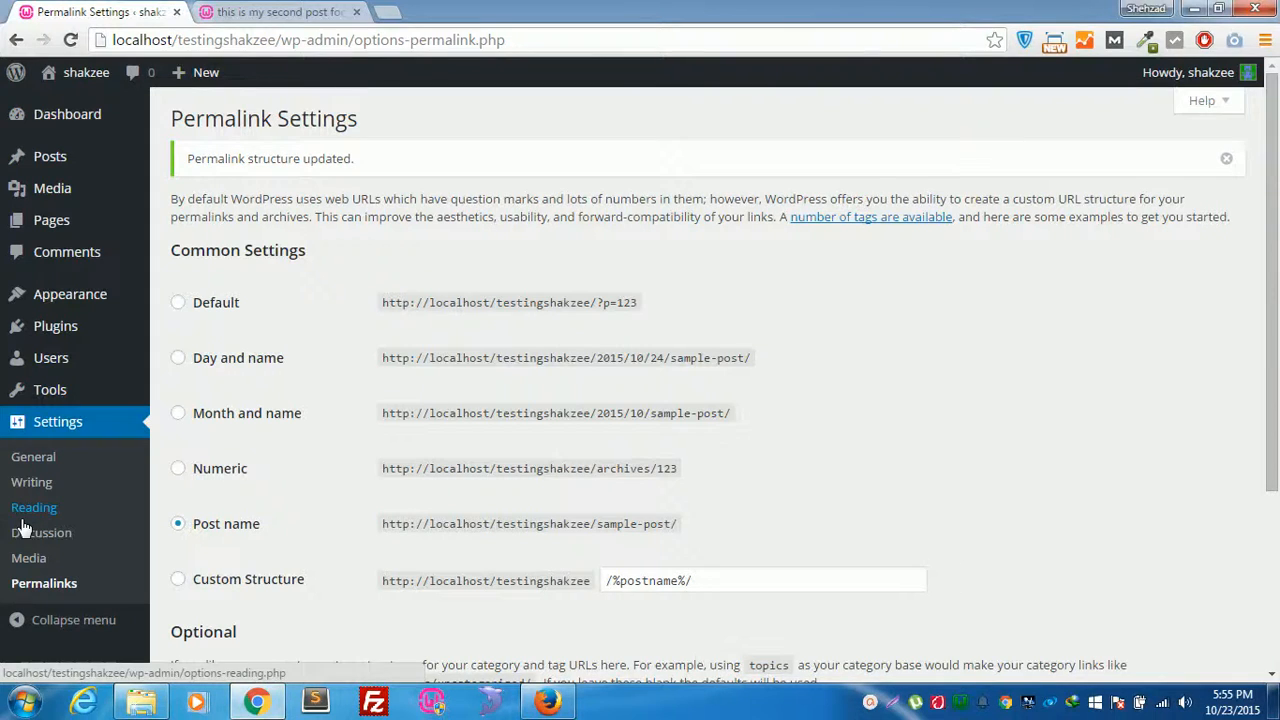
Step: Review the options on the General and Writing settings pages again
left_click(34, 456)
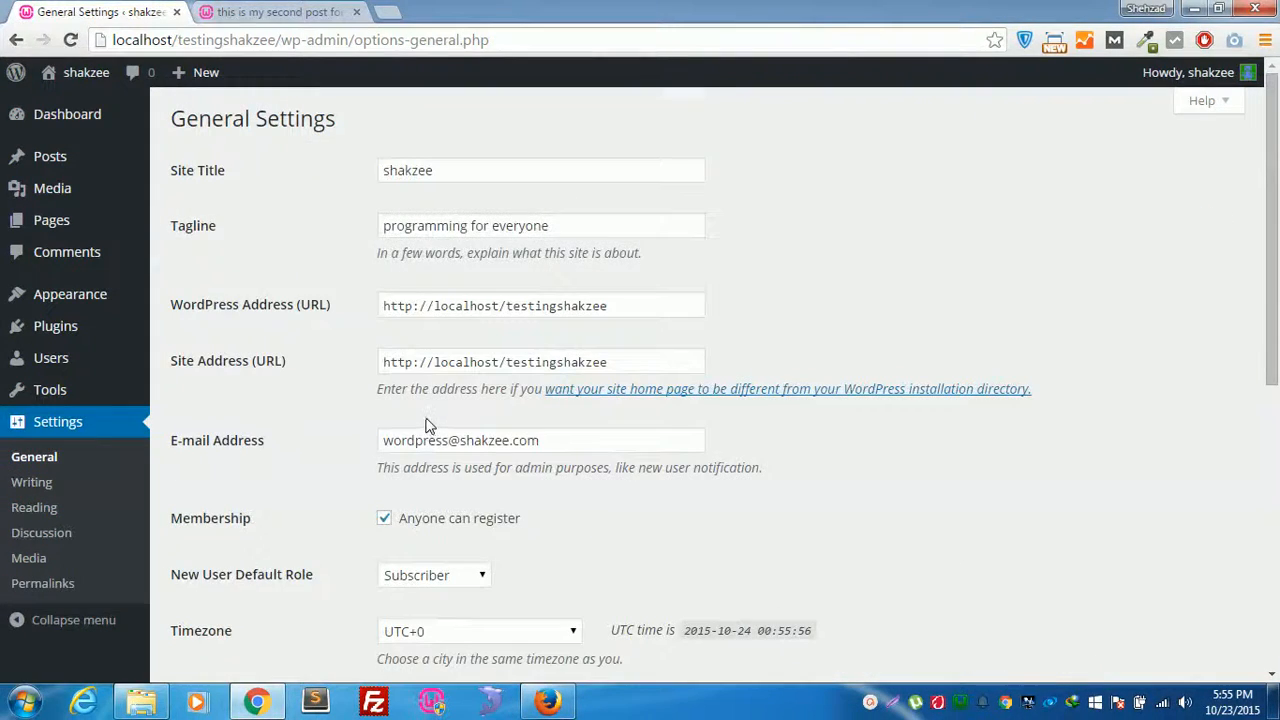
scroll(425, 425, "down", 6)
scroll(165, 495, "up", 4)
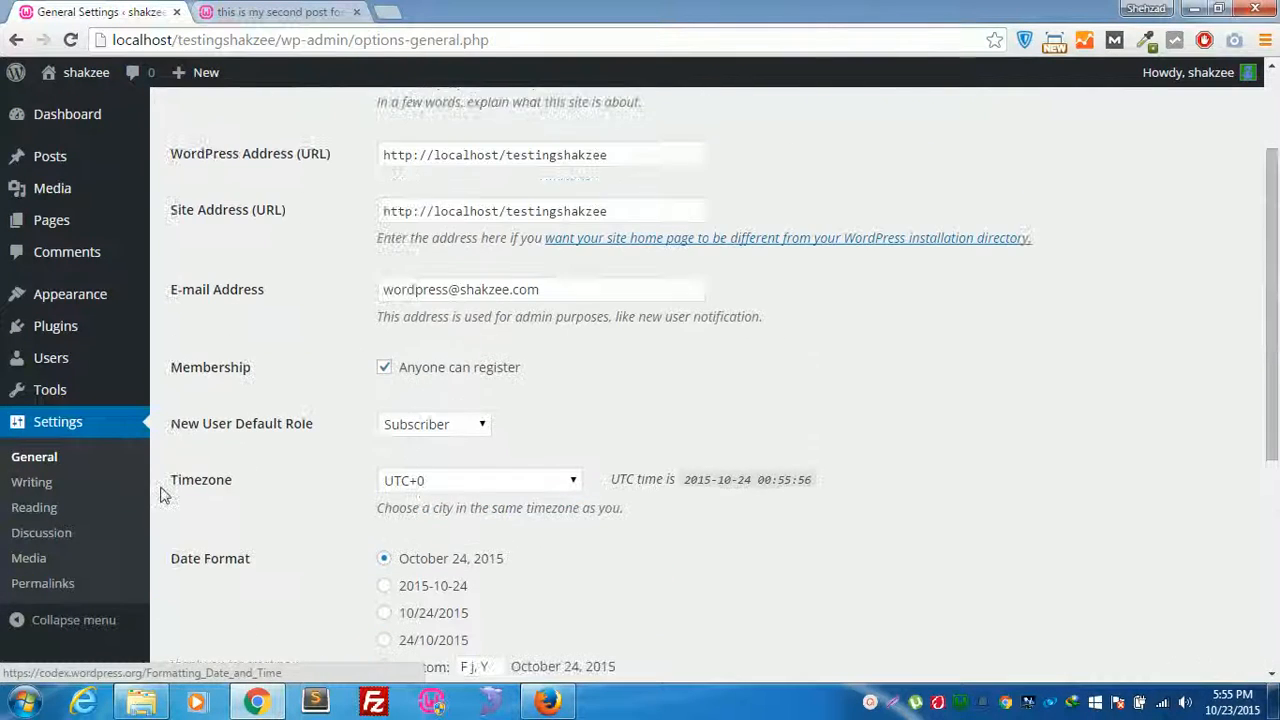
left_click(36, 484)
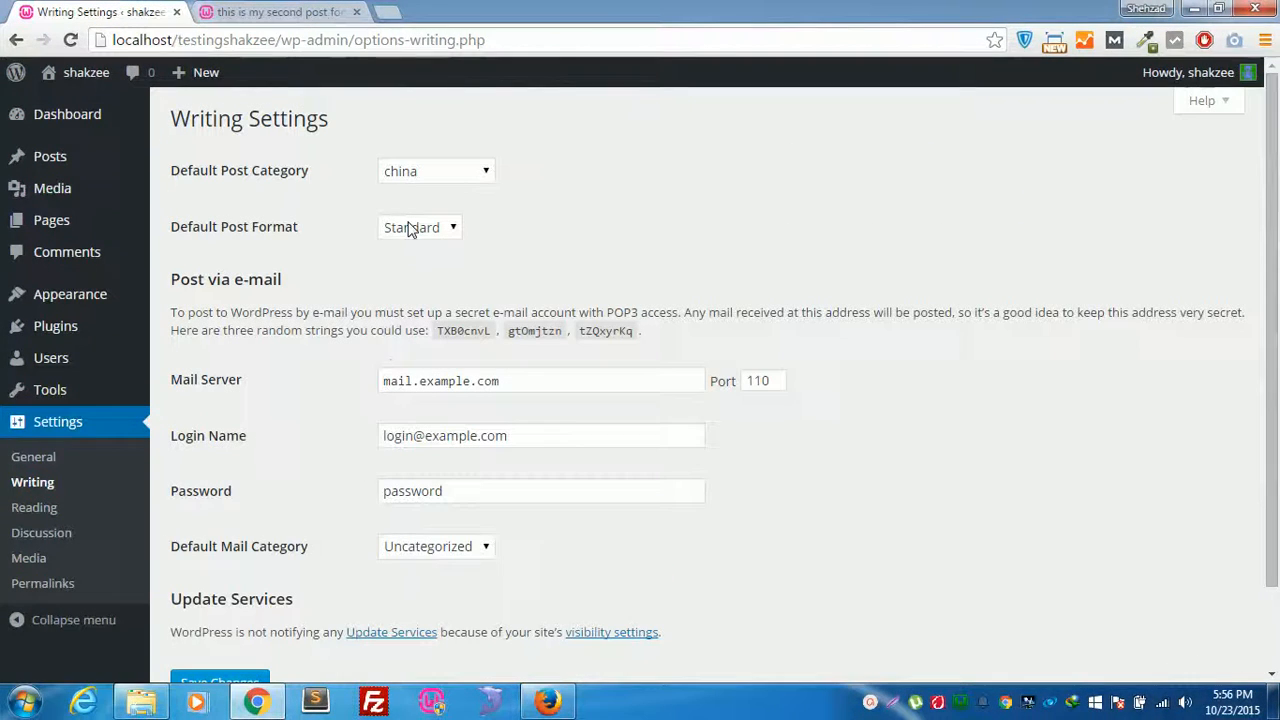
scroll(451, 330, "down", 2)
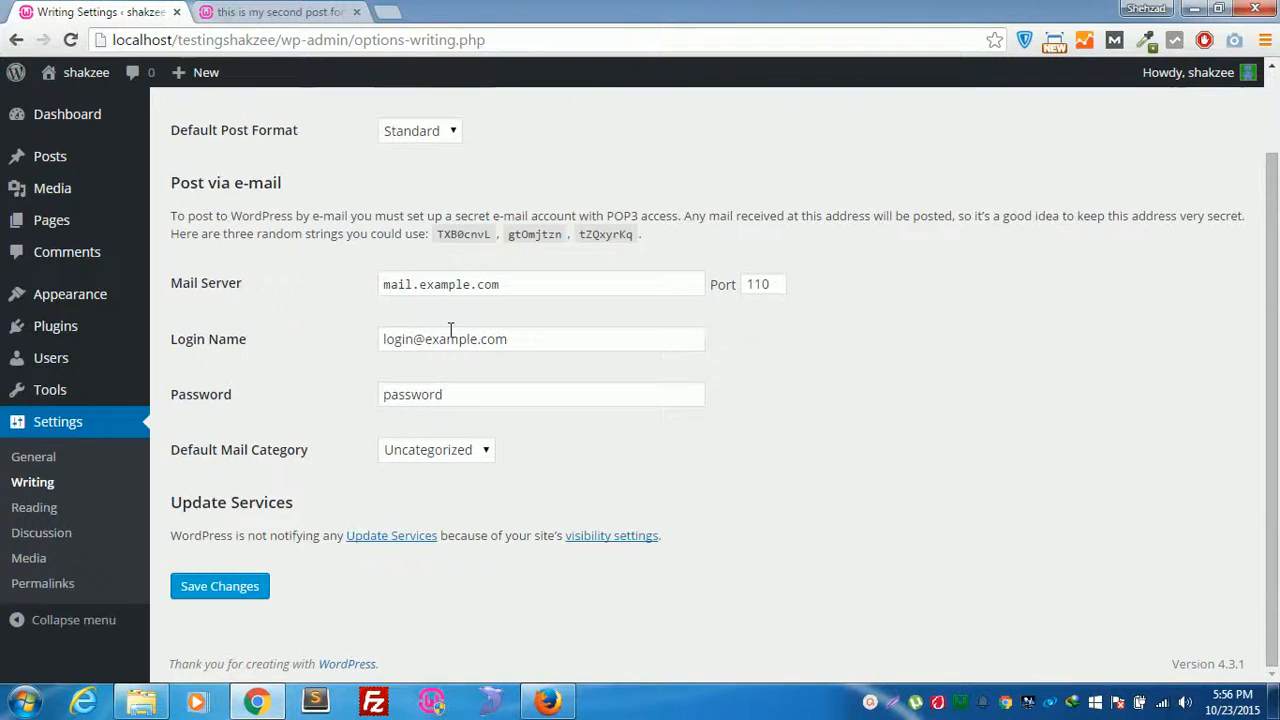
Step: Review the Reading and Media settings pages, ending back on the Permalink settings
left_click(28, 507)
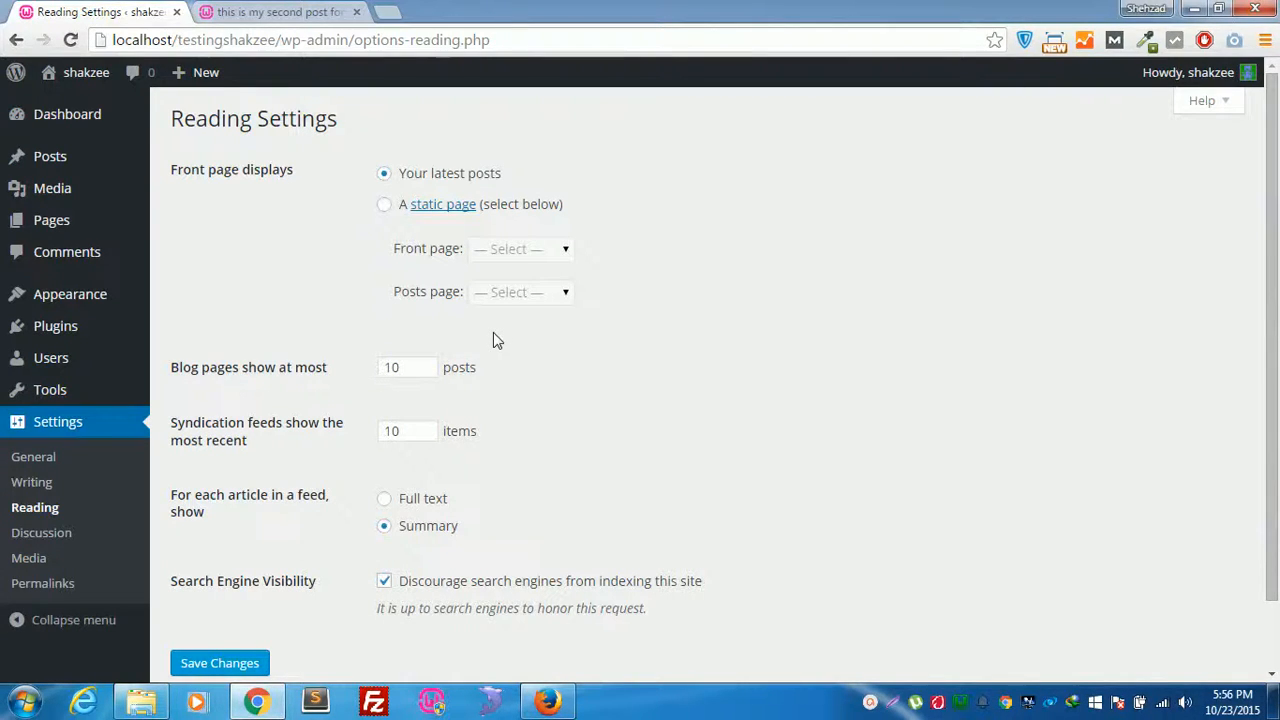
scroll(493, 332, "down", 1)
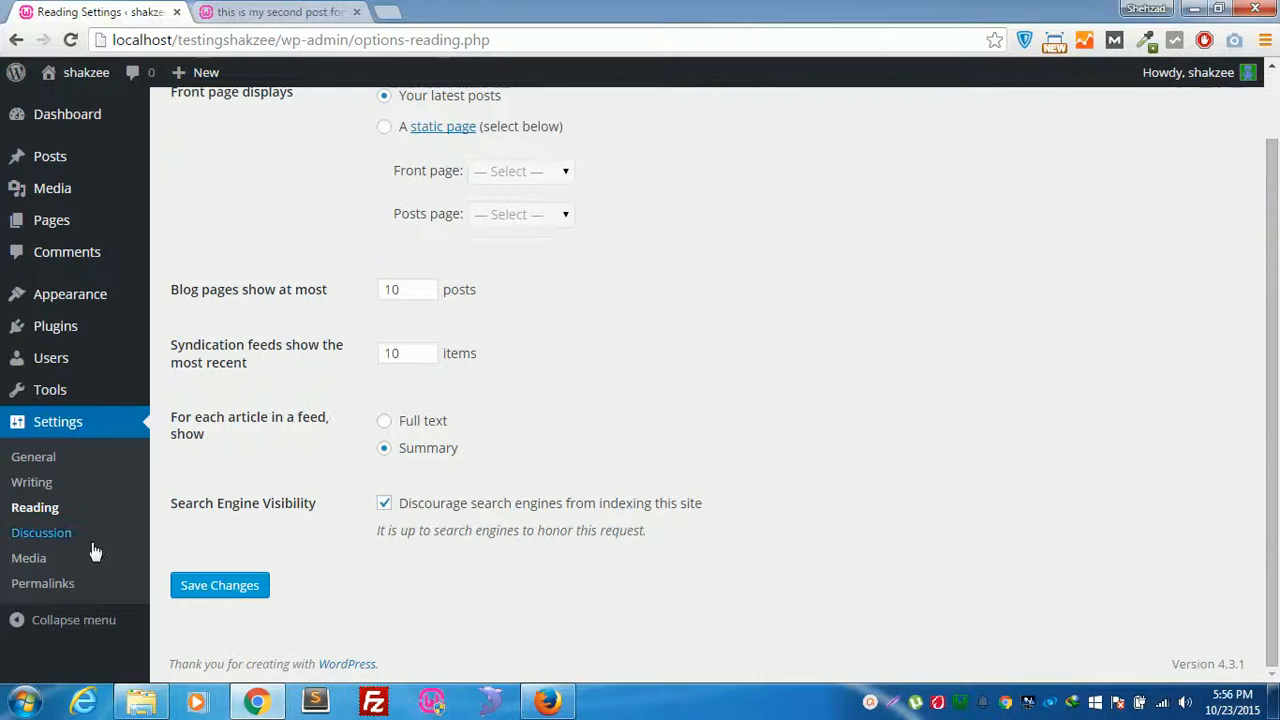
left_click(28, 560)
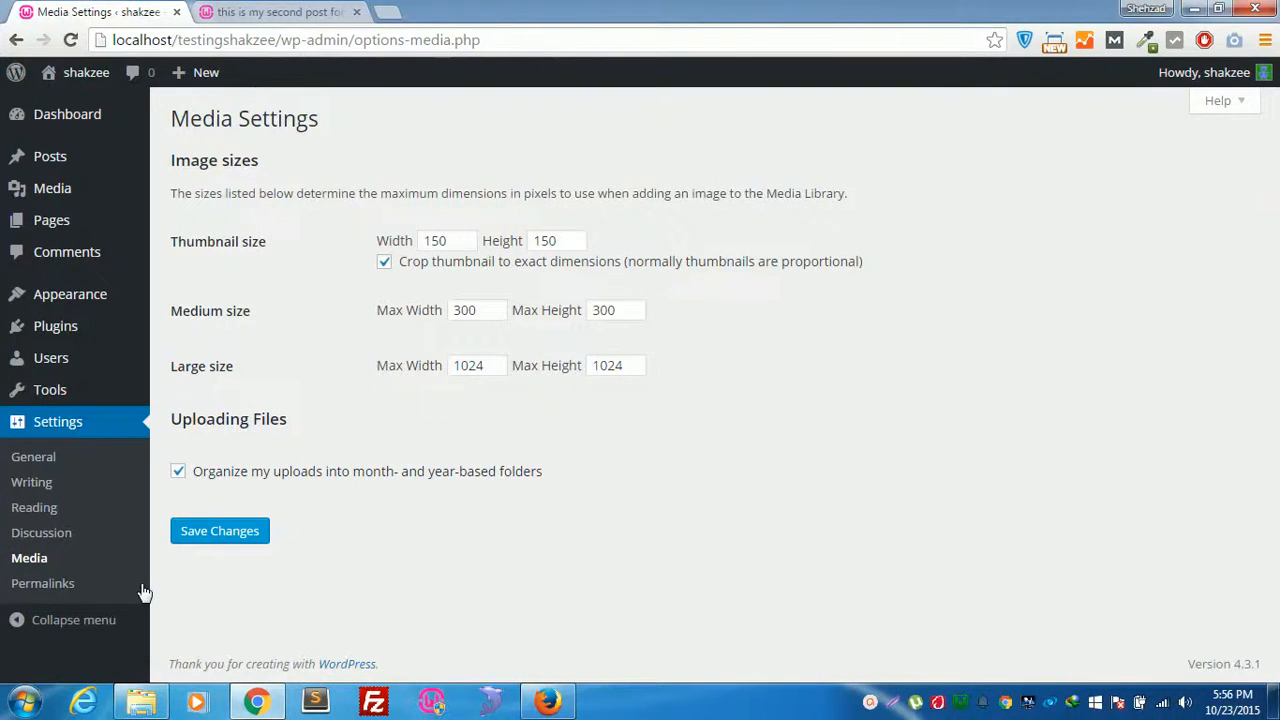
left_click(47, 583)
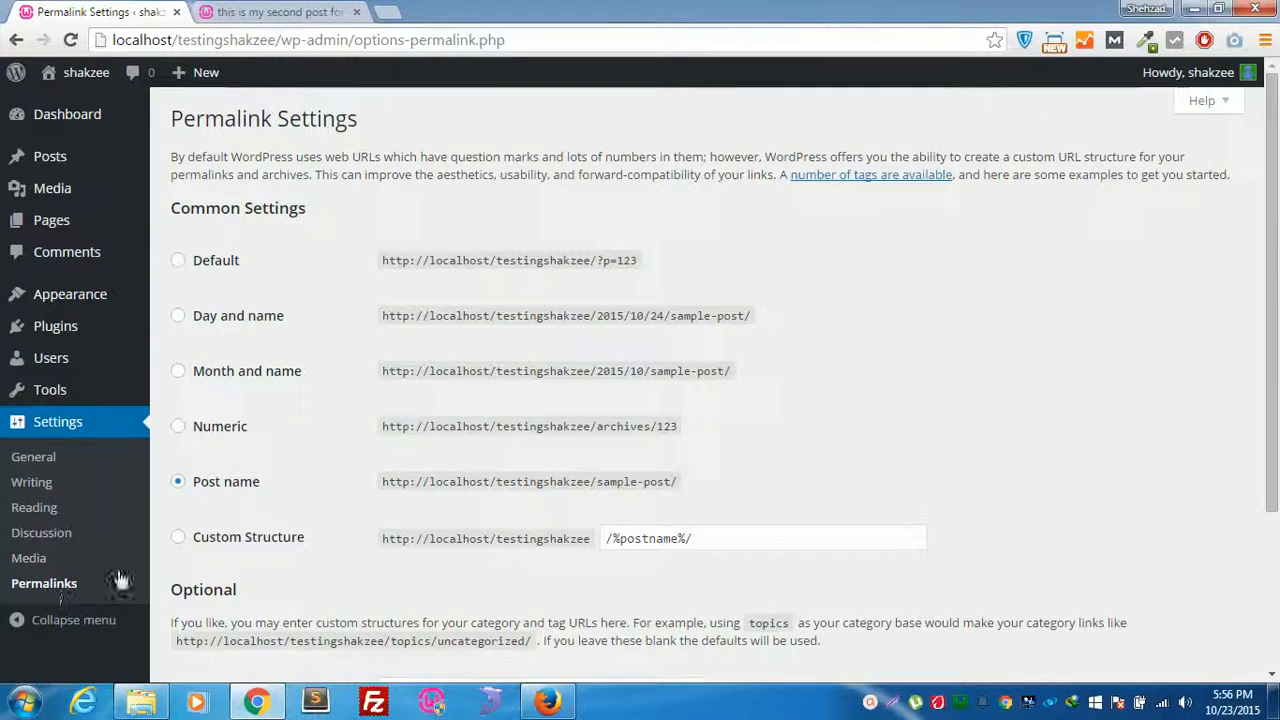
Step: Compare the Post name permalink structure with the URL of the open post, and look over the optional category and tag base settings
left_click(290, 11)
left_click(137, 11)
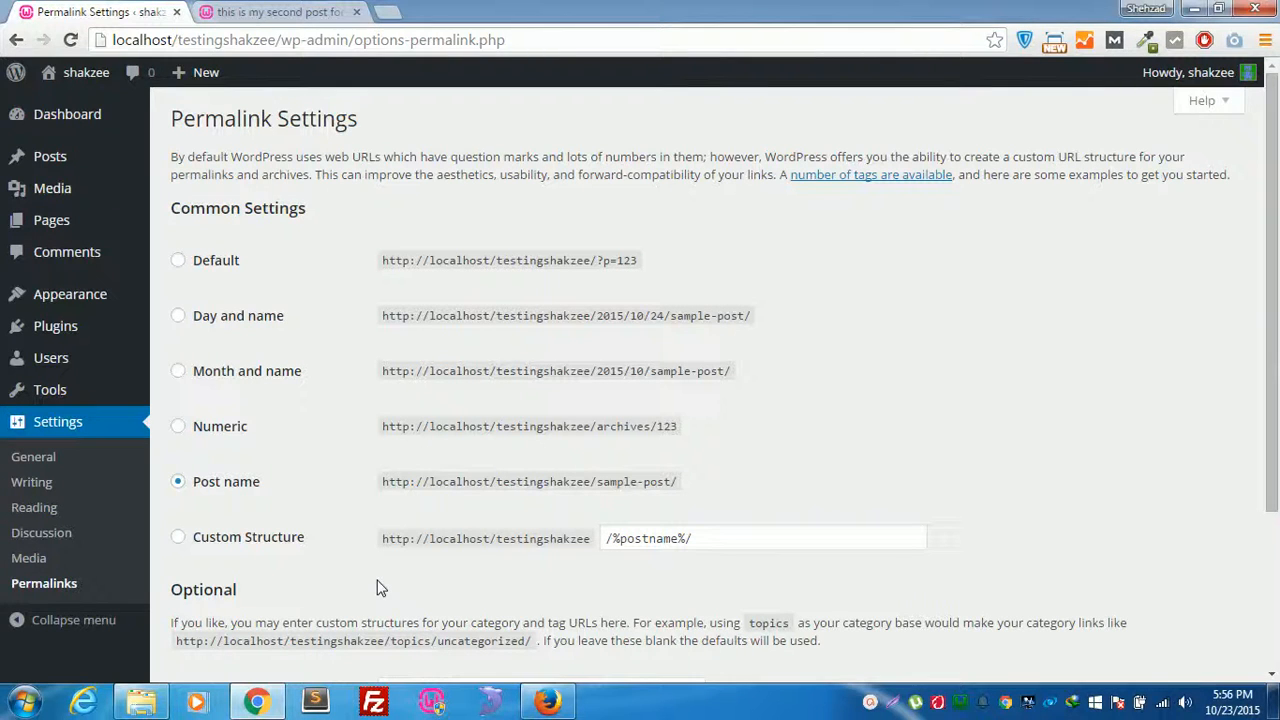
left_click(240, 10)
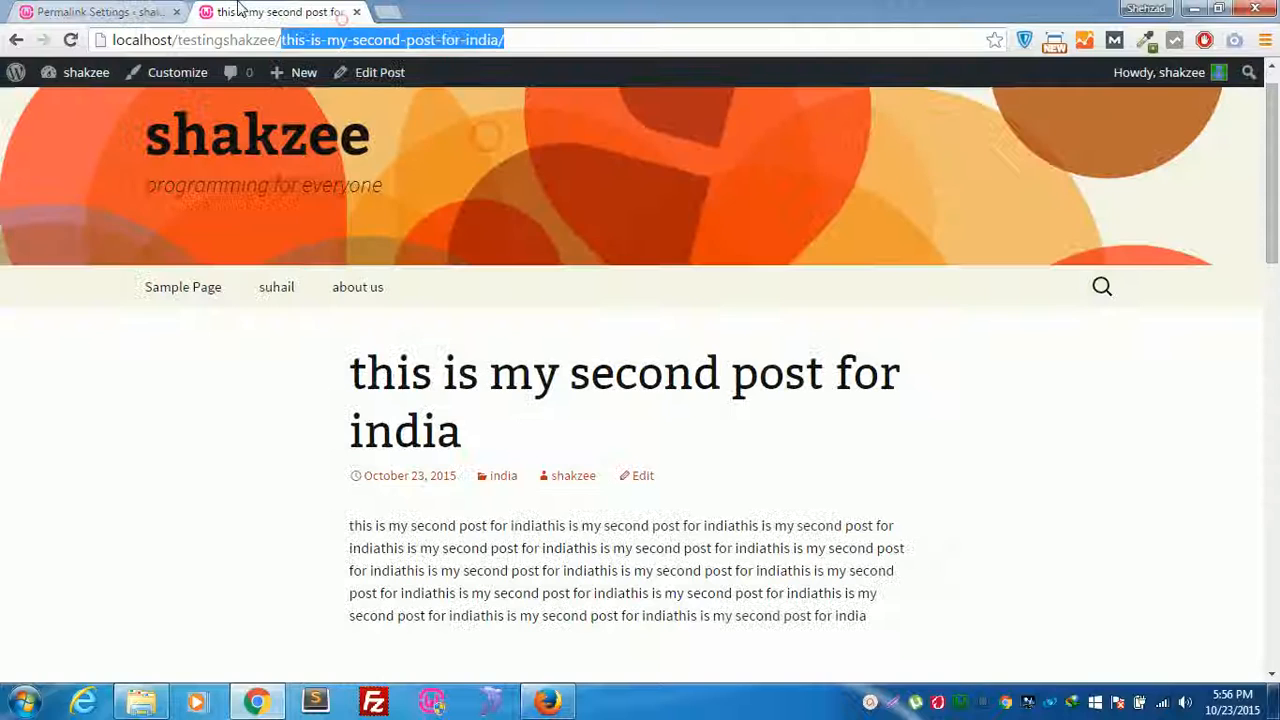
left_click(358, 418)
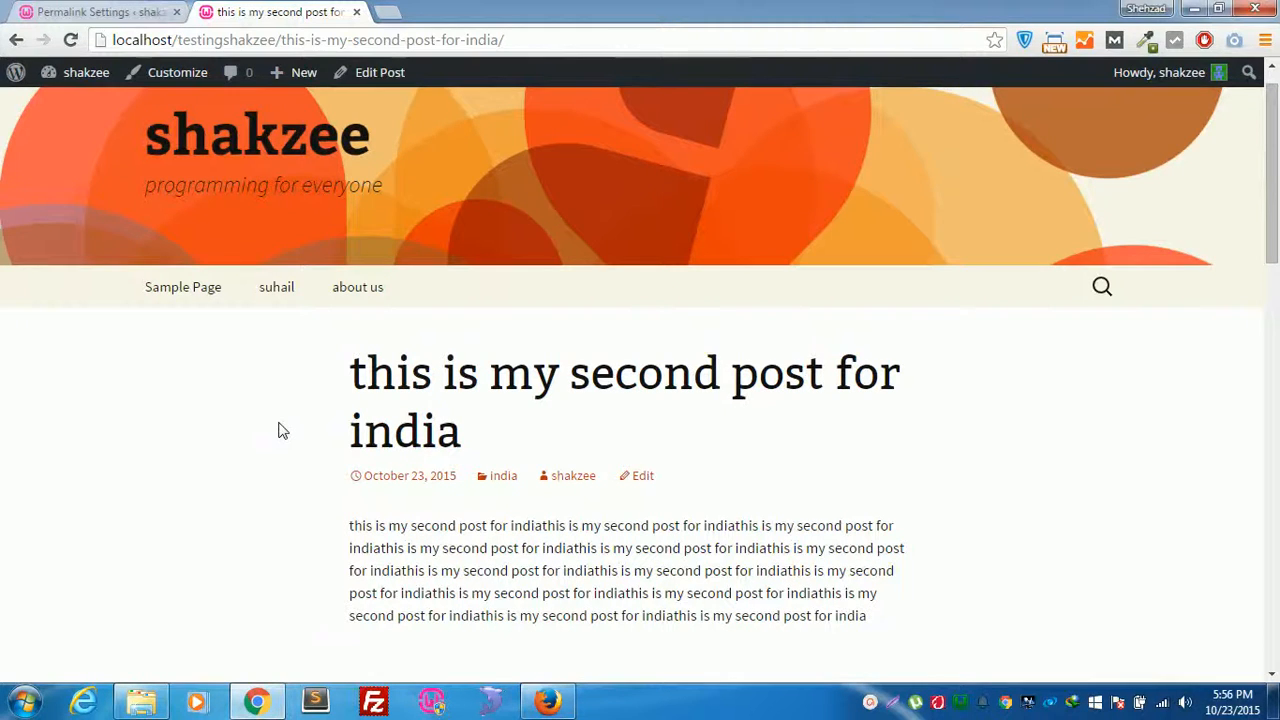
left_click(113, 9)
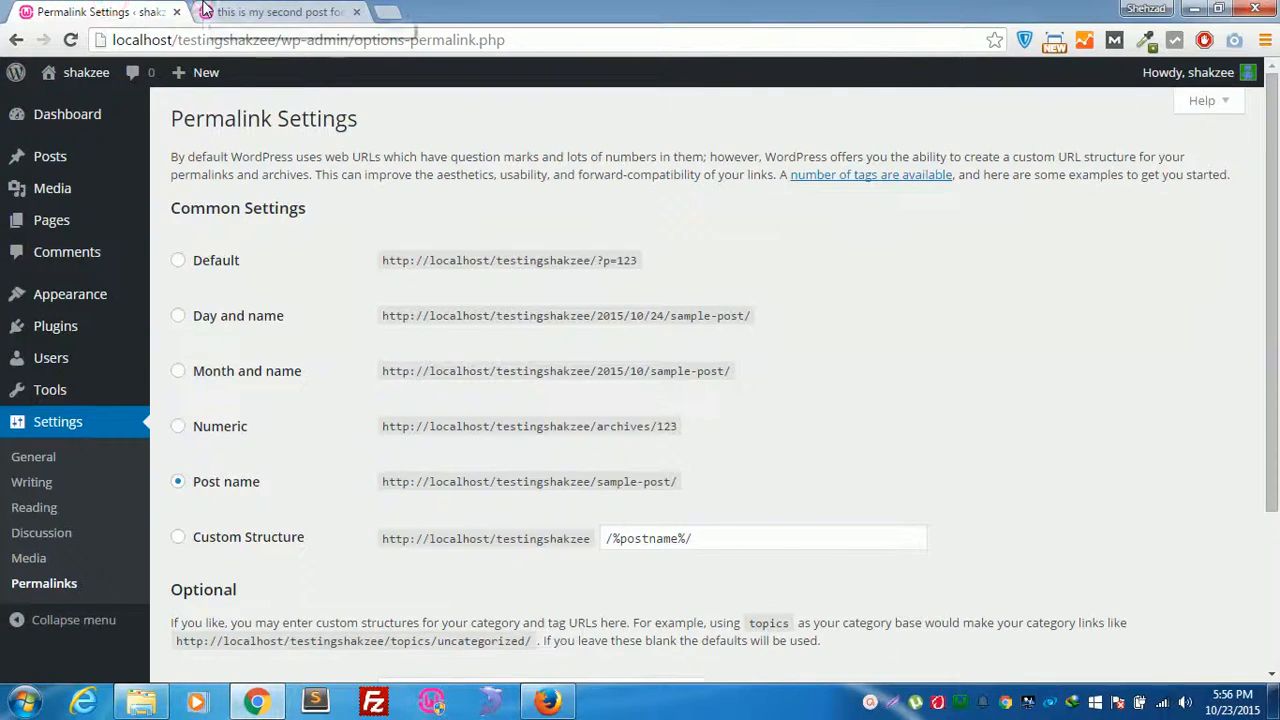
left_click(235, 12)
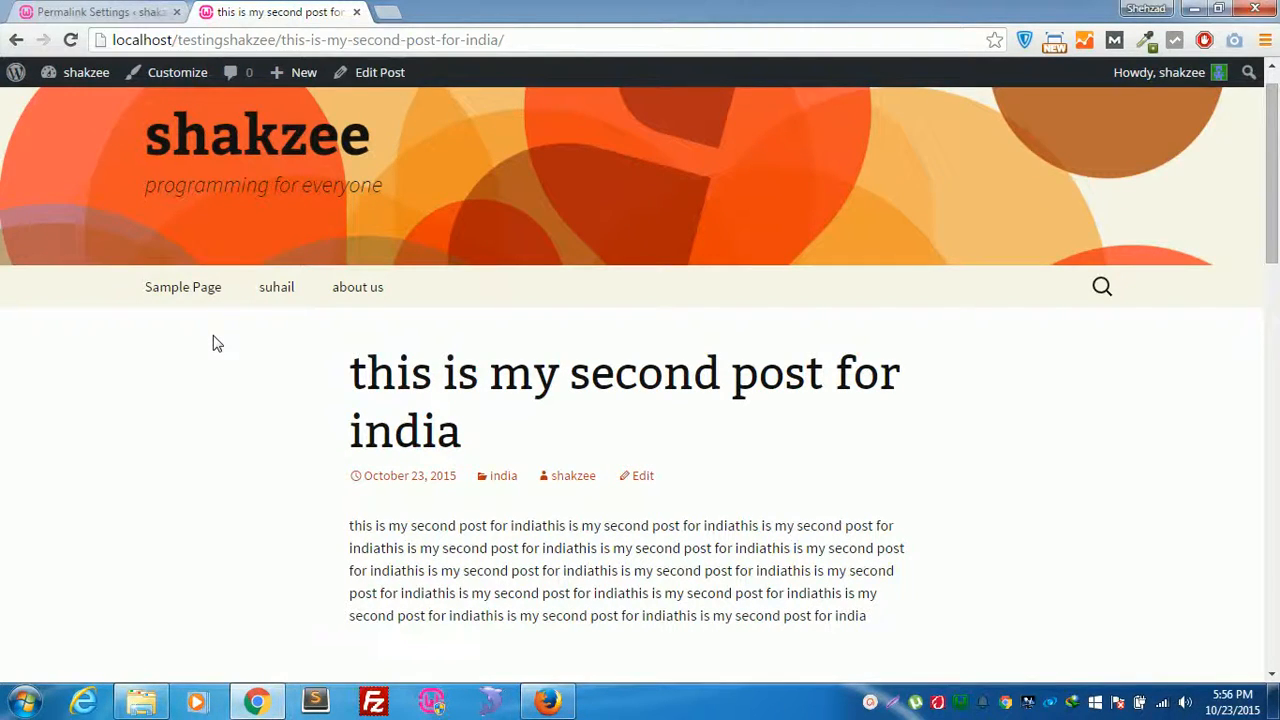
left_click(120, 10)
left_click(257, 10)
left_click(113, 9)
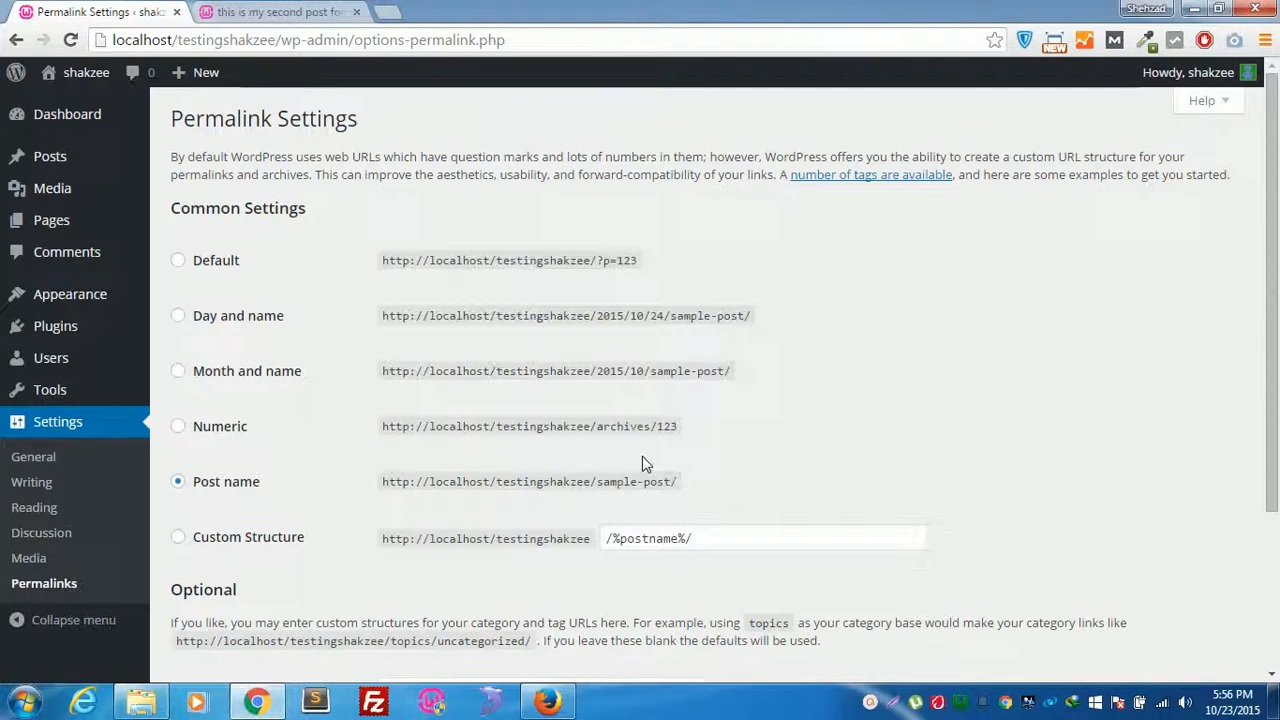
scroll(643, 463, "down", 3)
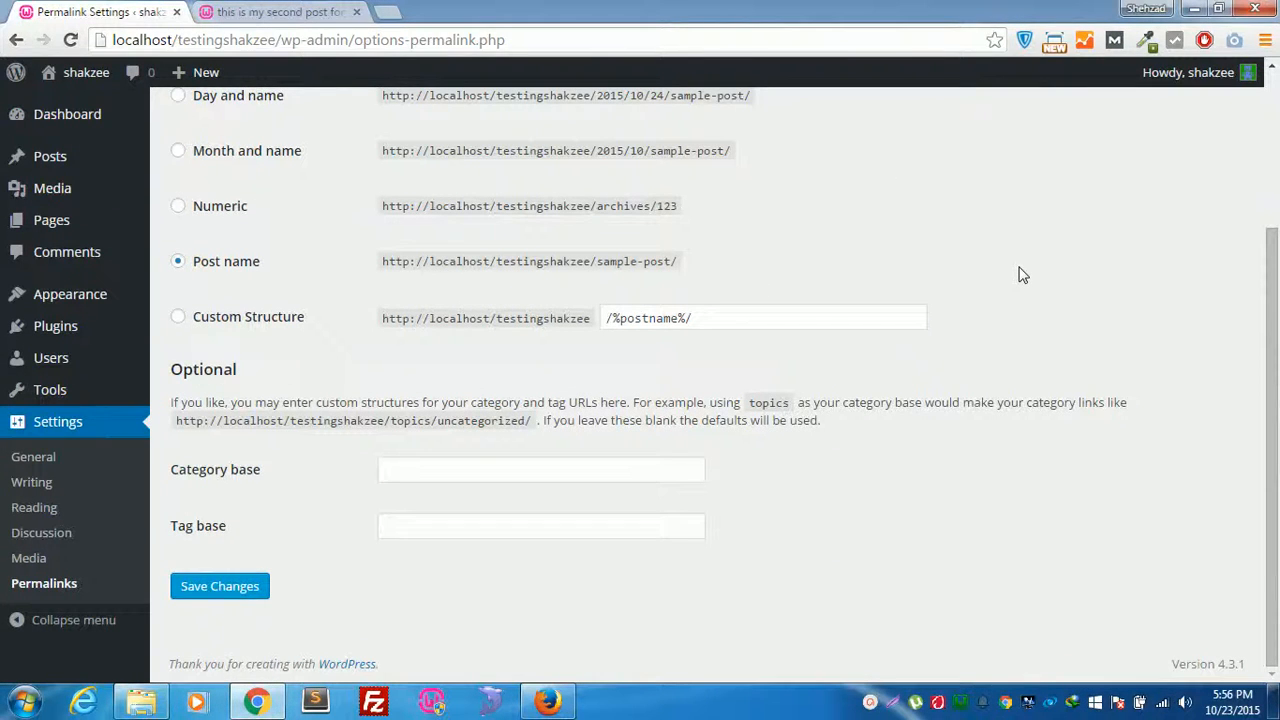